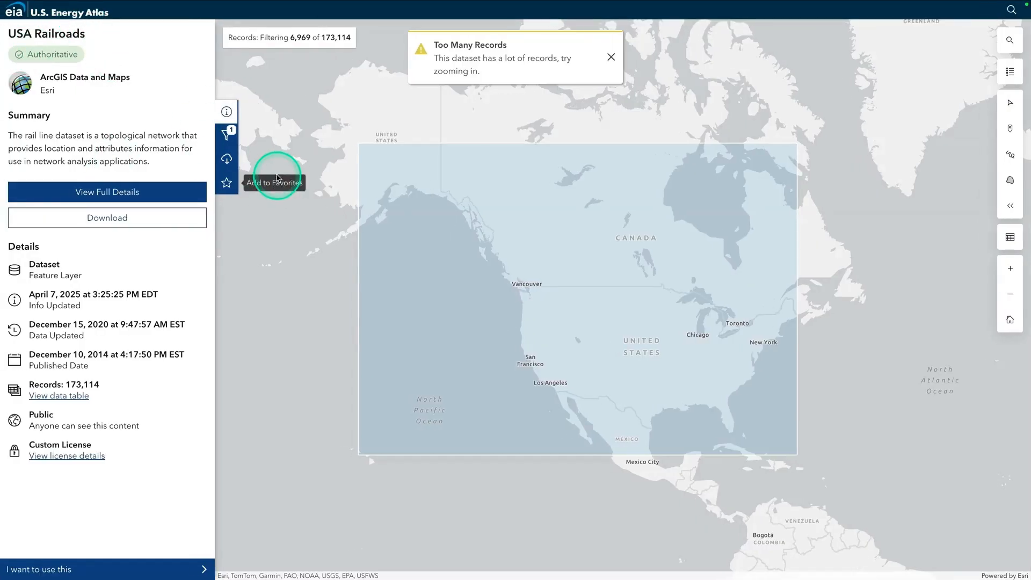
Examine the USA Railroads lines on the map around central California, from Sacramento and San Francisco down to Fresno.
scroll(310, 153, up, 2)
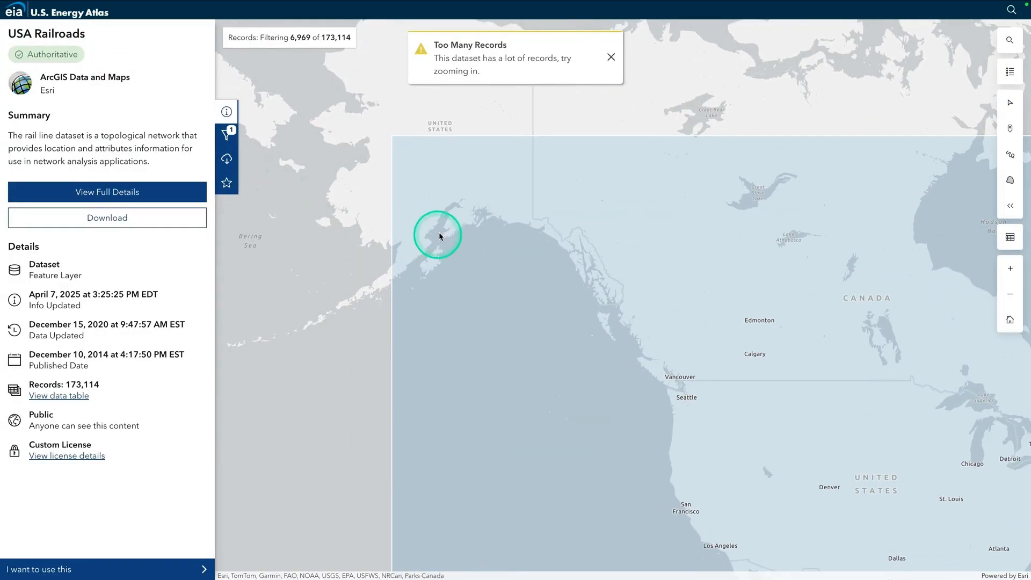
scroll(533, 217, up, 2)
drag(539, 232, 359, 67)
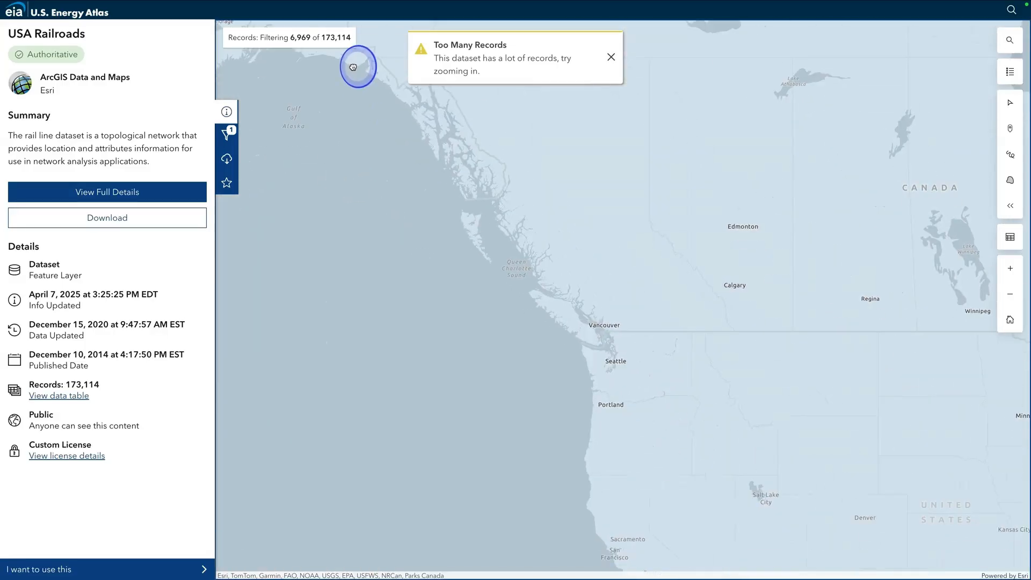
scroll(603, 349, up, 2)
drag(606, 365, 447, 121)
scroll(545, 208, up, 2)
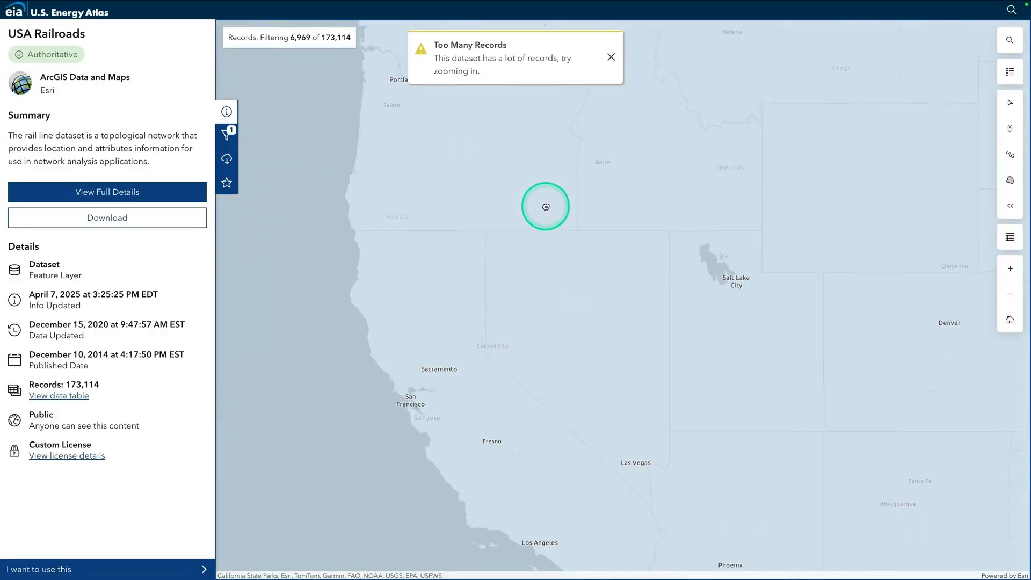
drag(487, 395, 493, 153)
scroll(355, 332, up, 4)
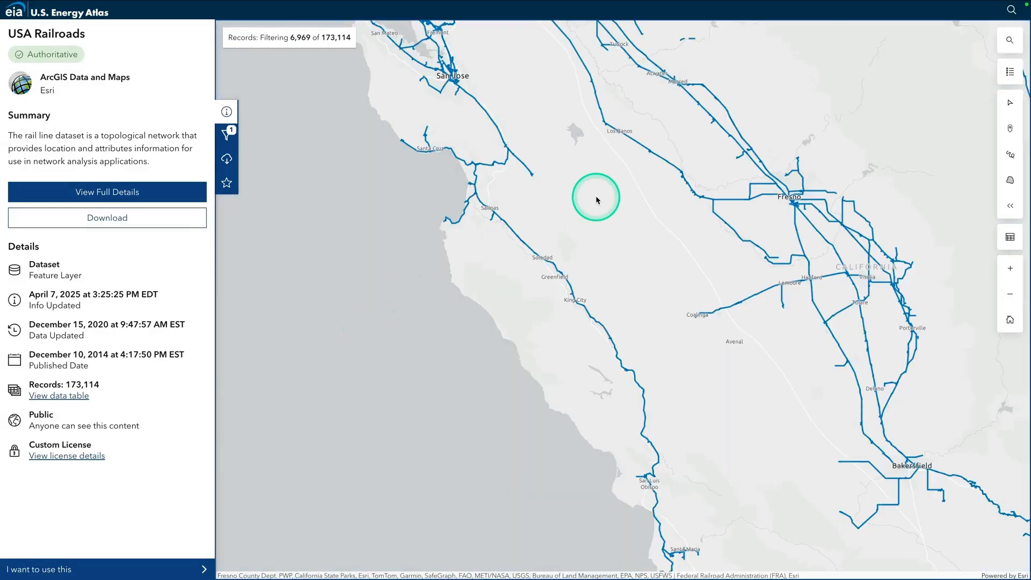
drag(596, 200, 511, 401)
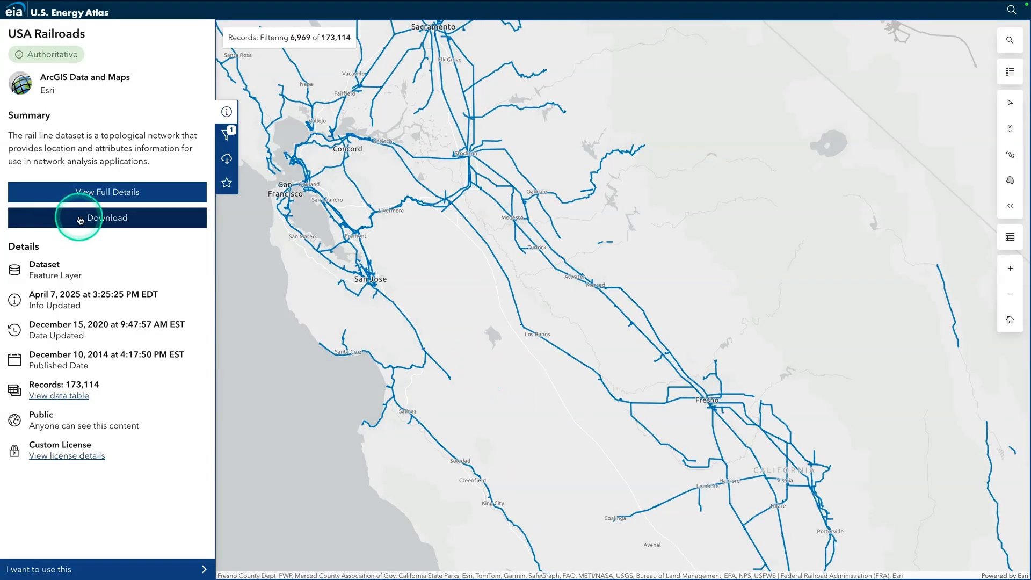
Check the STATE filter, download the full USA Railroads dataset as GeoJSON, and look through the file's contents.
click(228, 139)
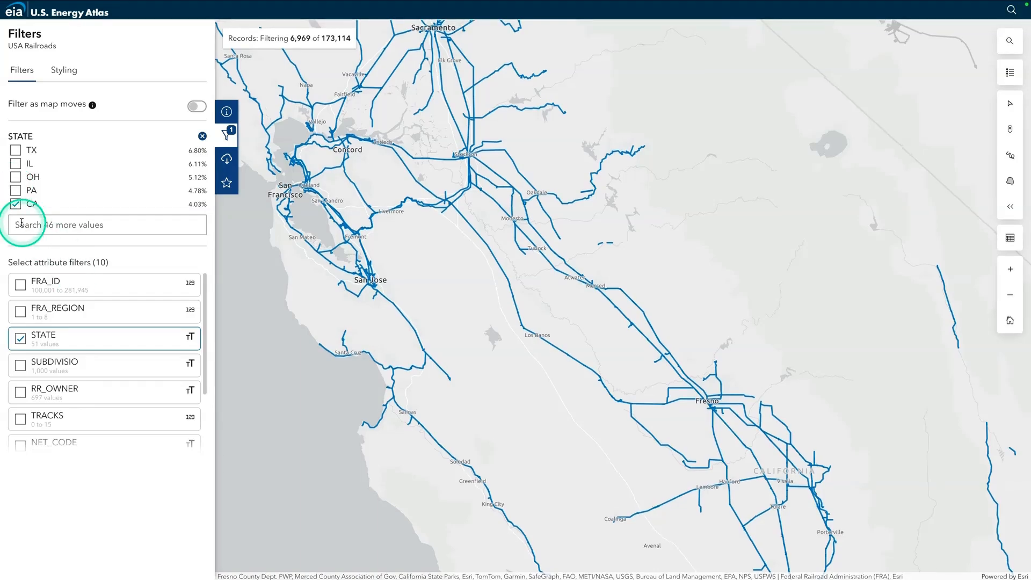
click(226, 160)
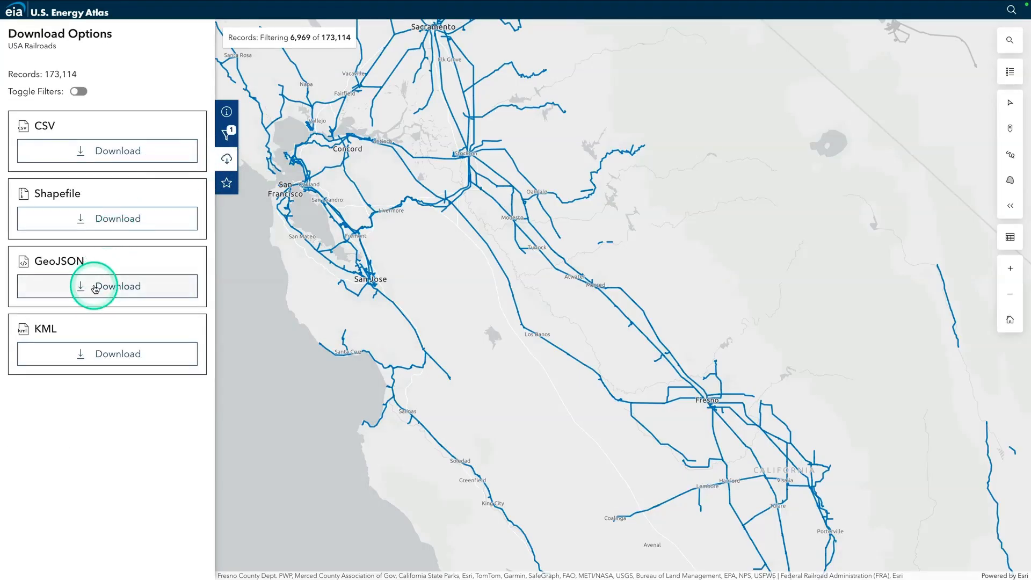
click(122, 291)
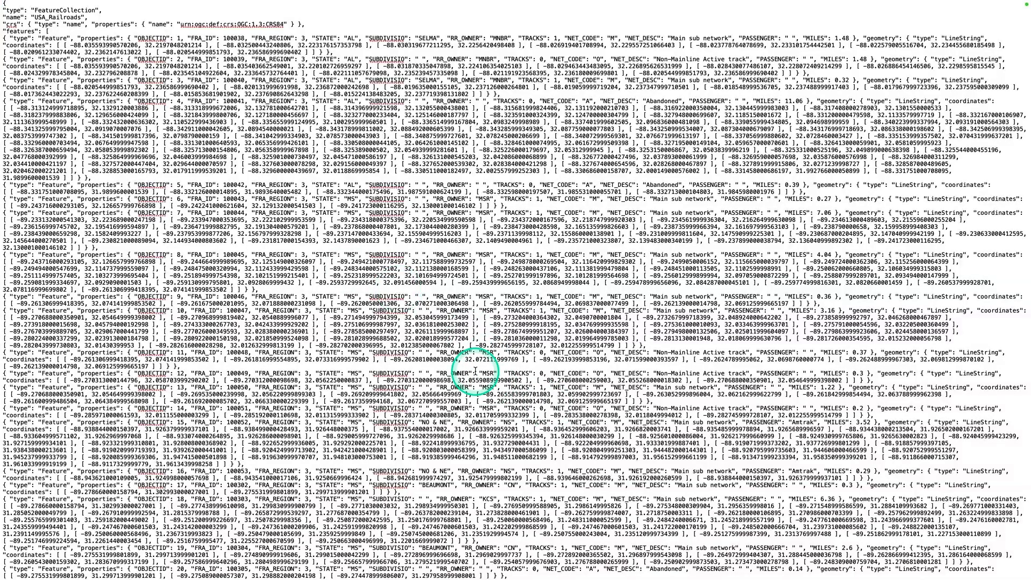
scroll(474, 370, down, 20)
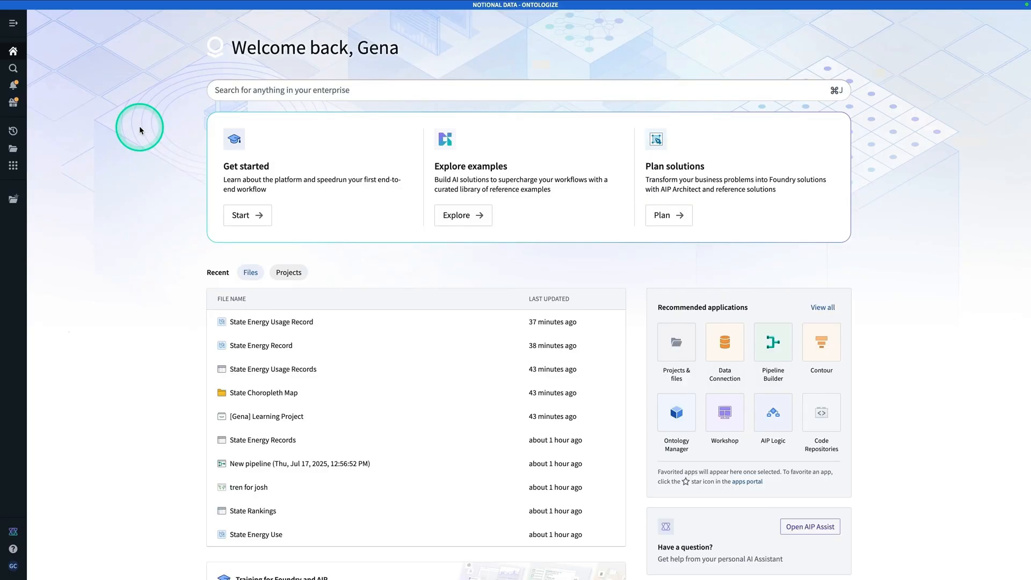
Switch to Palantir Foundry, search for the personal Learning Project, and open it.
key(super+j)
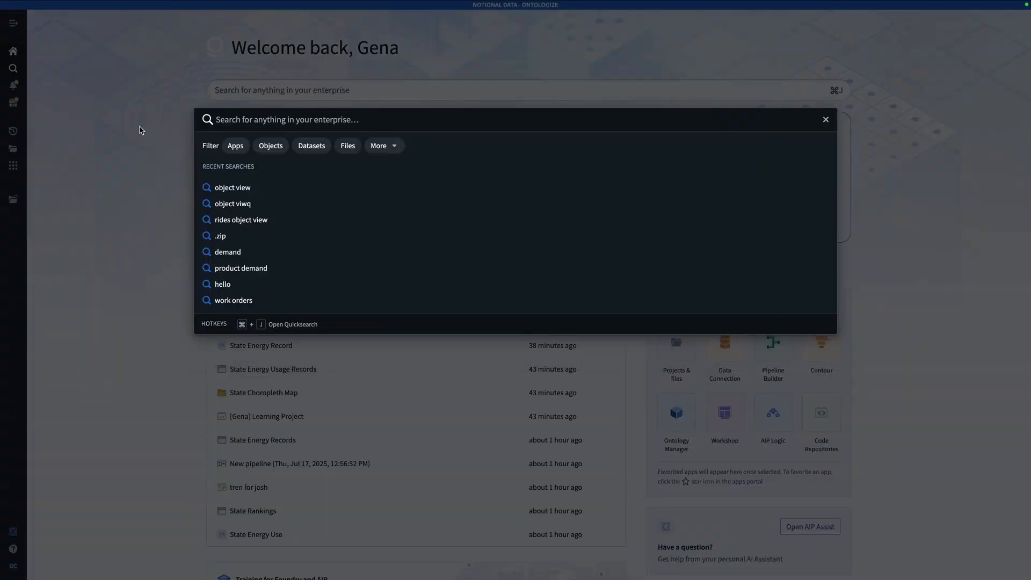
text(gena)
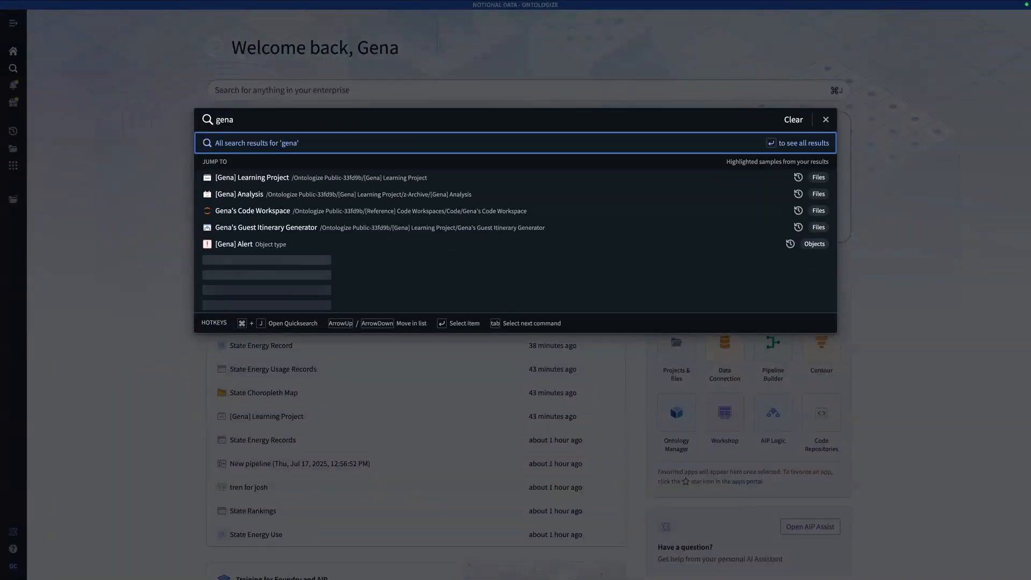
click(440, 177)
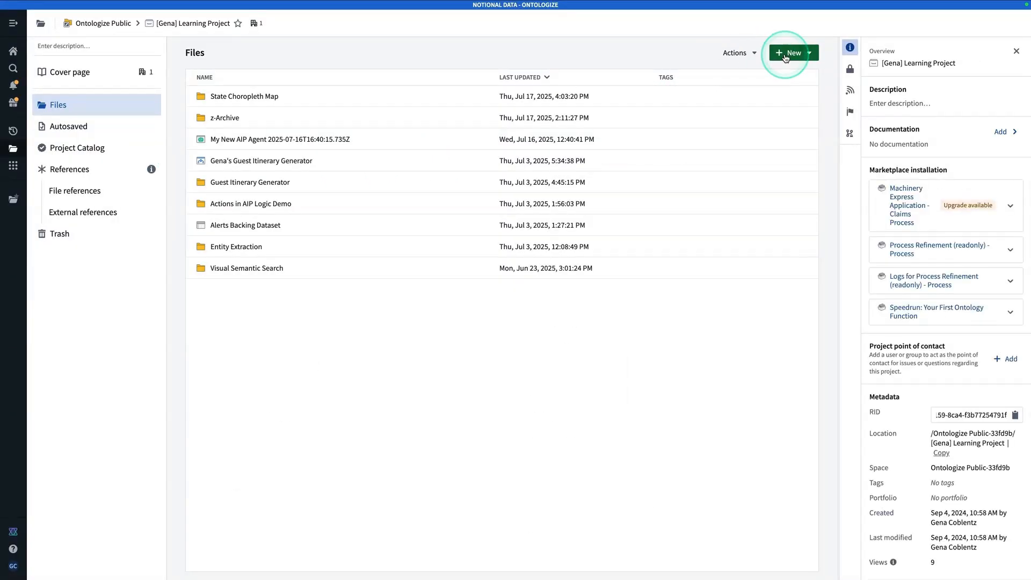
Create a folder named Railroad in the Learning Project and open it.
click(786, 55)
click(809, 102)
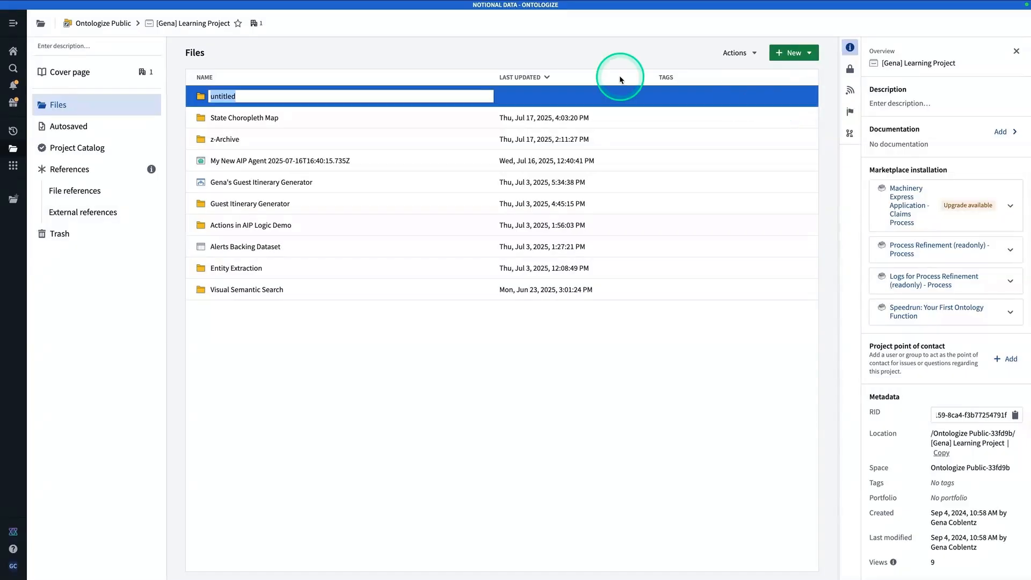
text(Railroad)
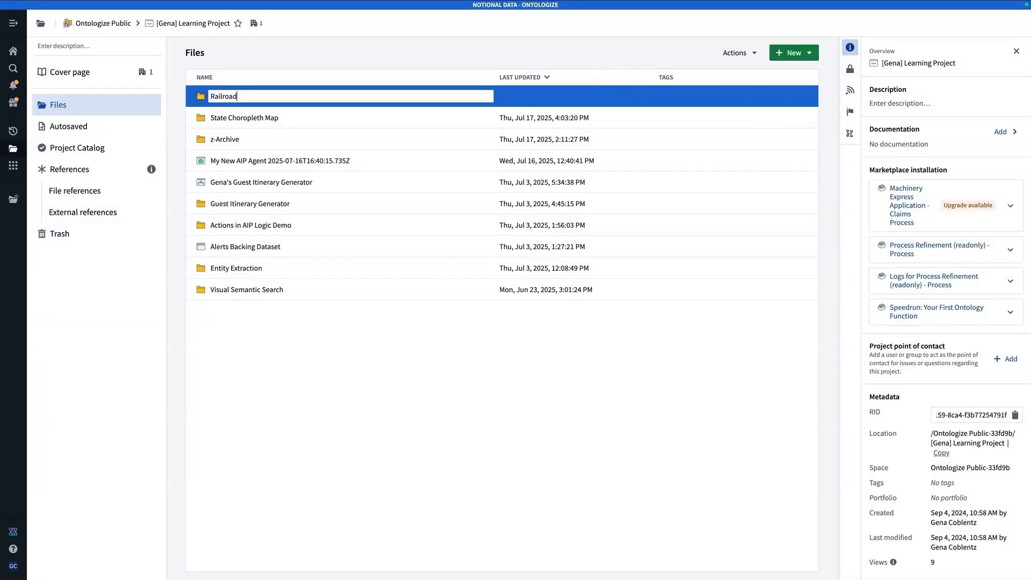
key(Return)
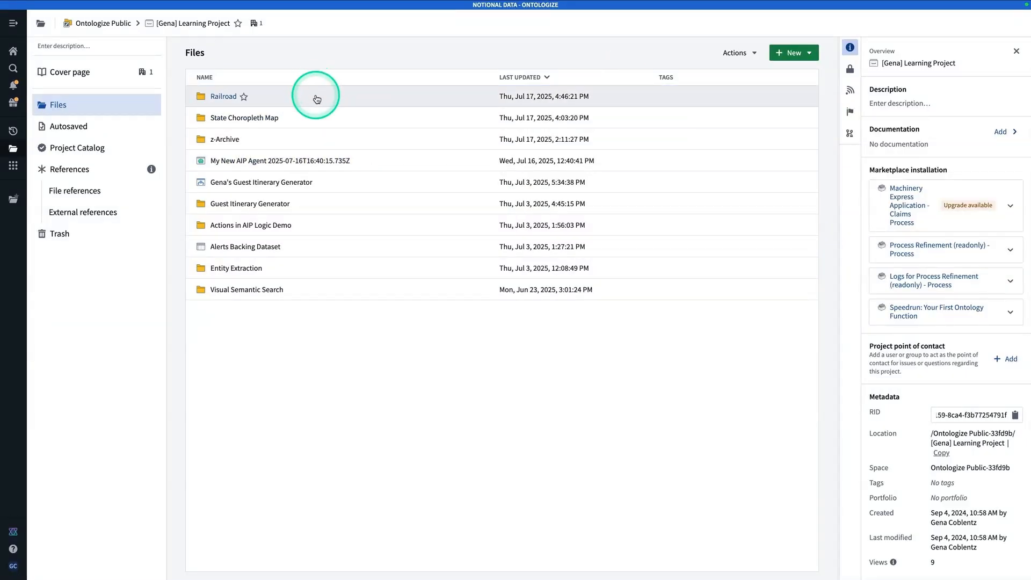
click(315, 96)
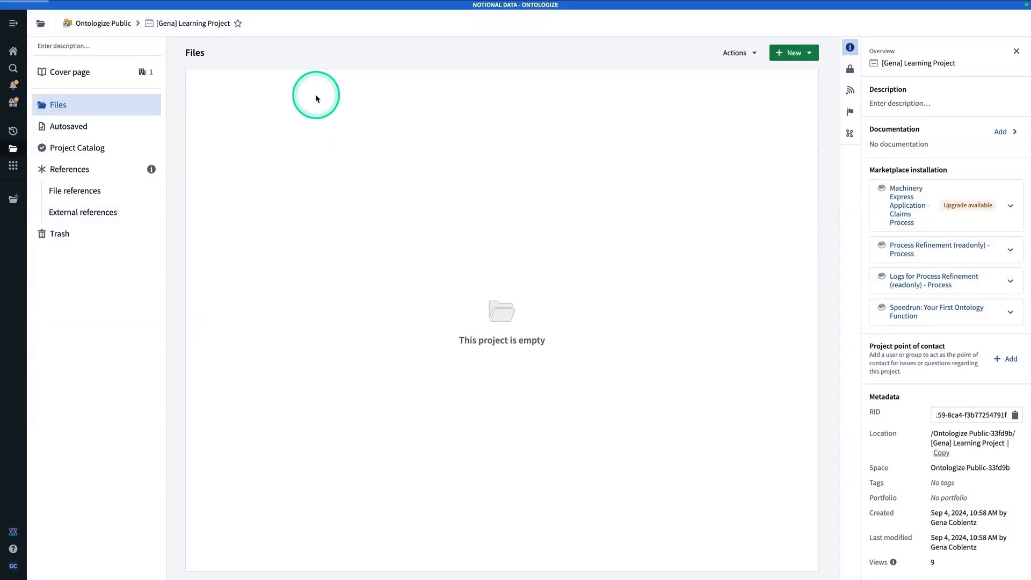
Create a Pipeline Builder batch pipeline named "Parse Railroad Json" in the Railroad folder.
click(804, 54)
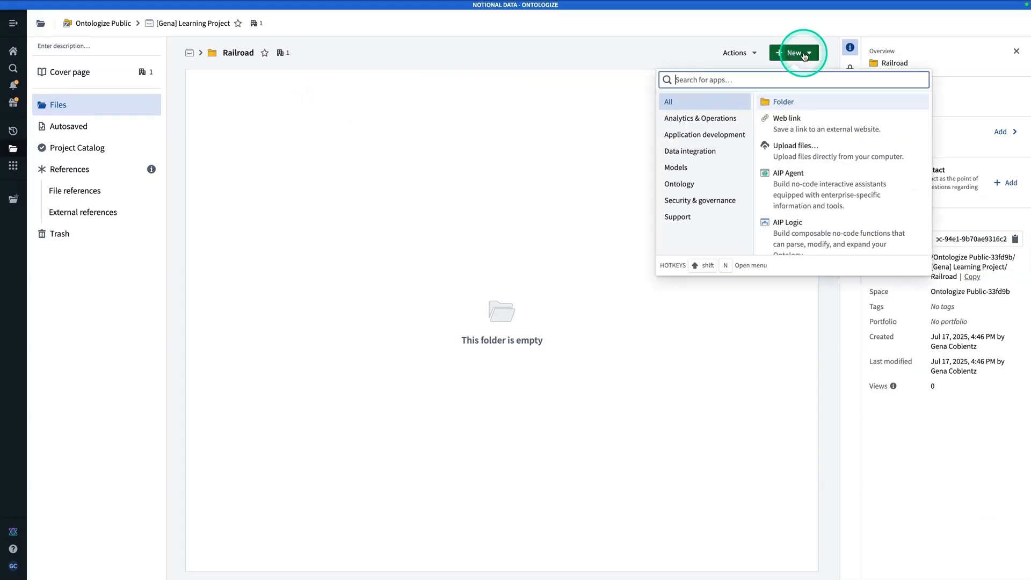
text(pip)
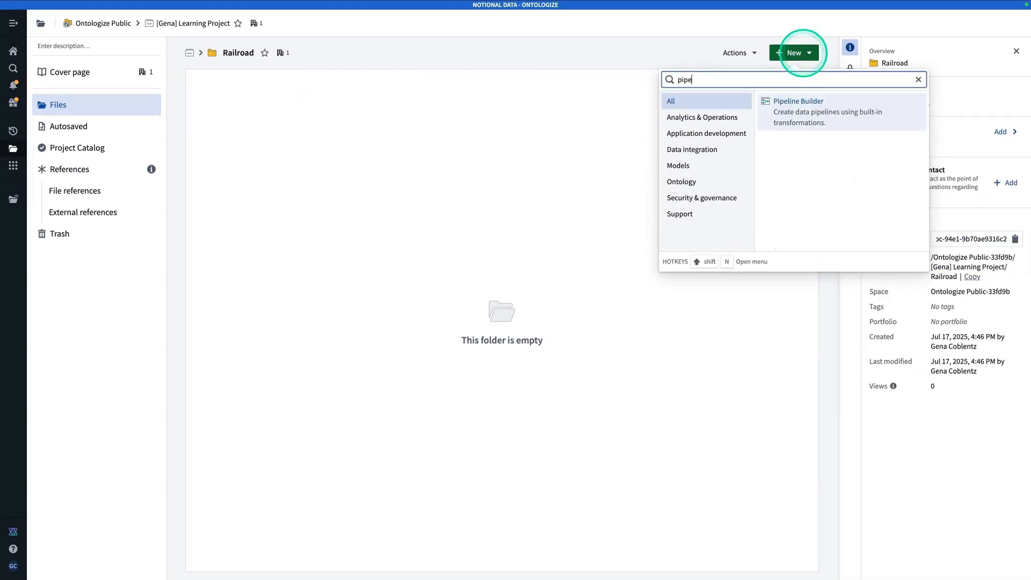
text(e)
click(841, 119)
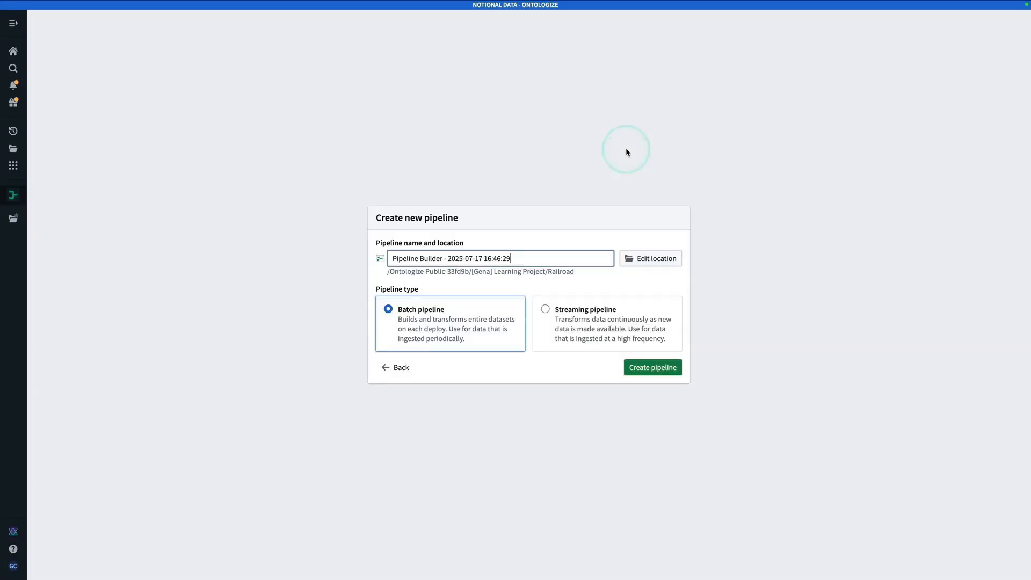
triple_click(488, 259)
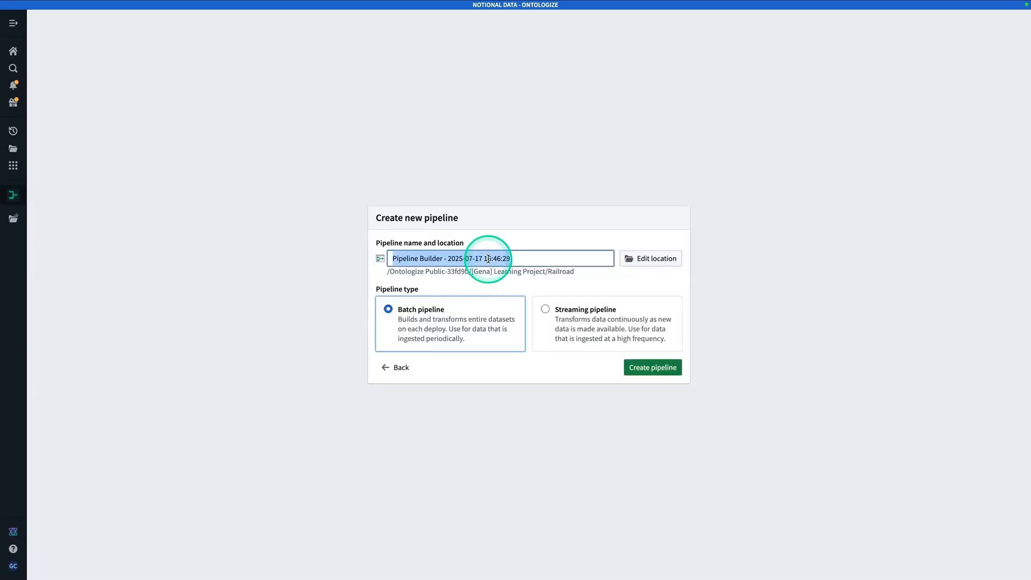
text(Parse Ra)
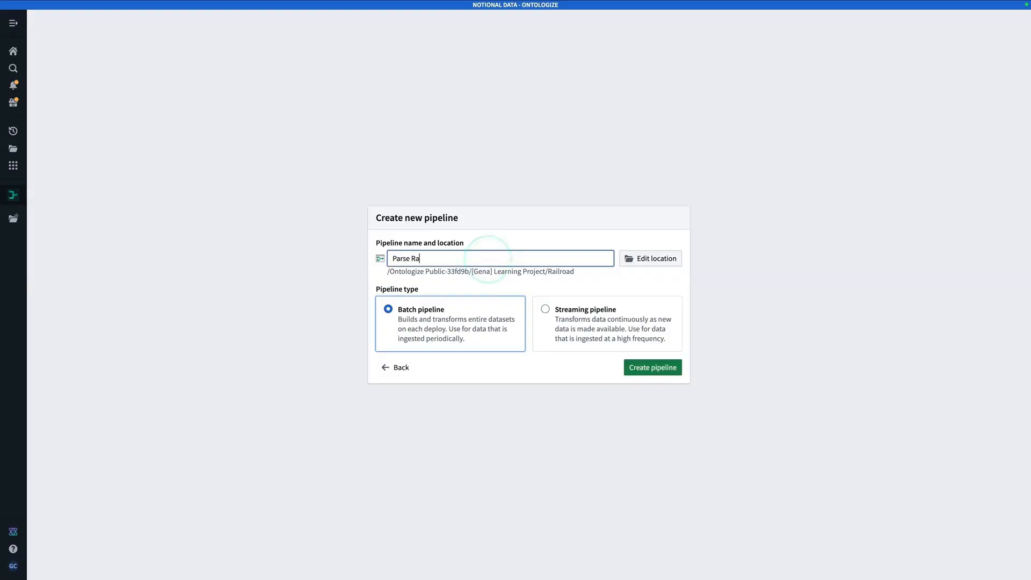
text(ilroad Json)
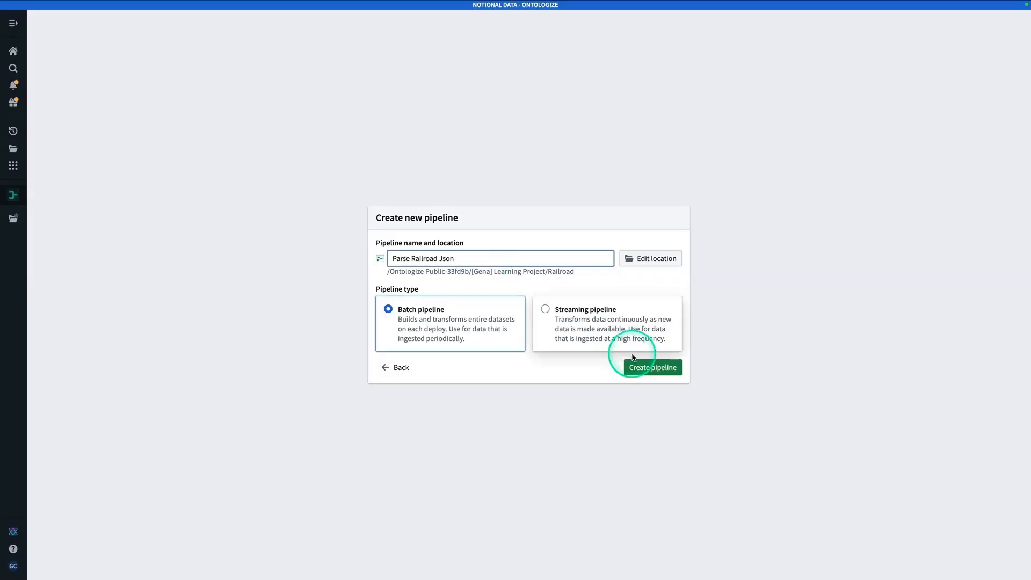
click(659, 373)
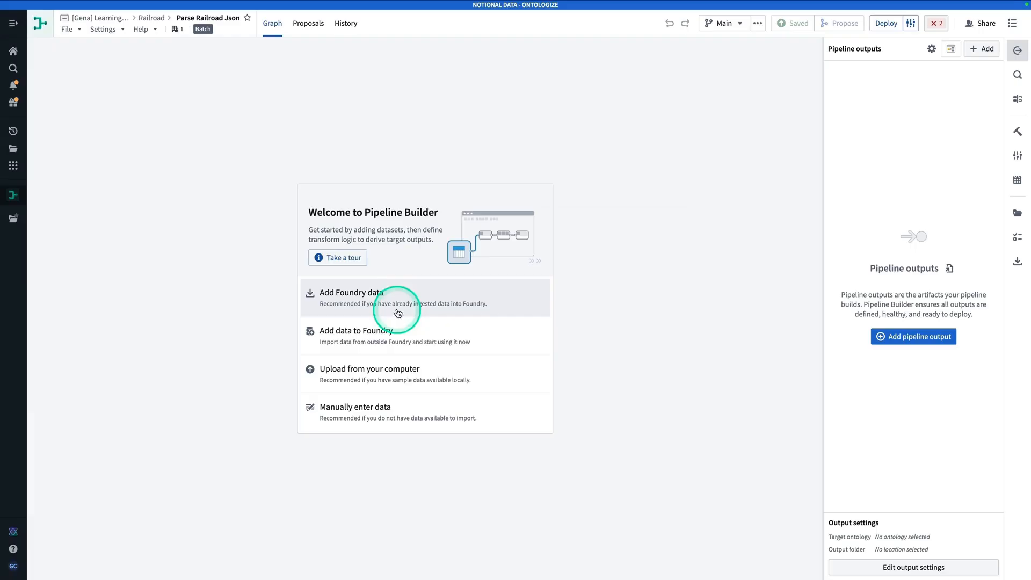
Try to upload USA_Railroads (2).geojson from the computer's Downloads folder to the pipeline as a new unstructured dataset.
click(467, 377)
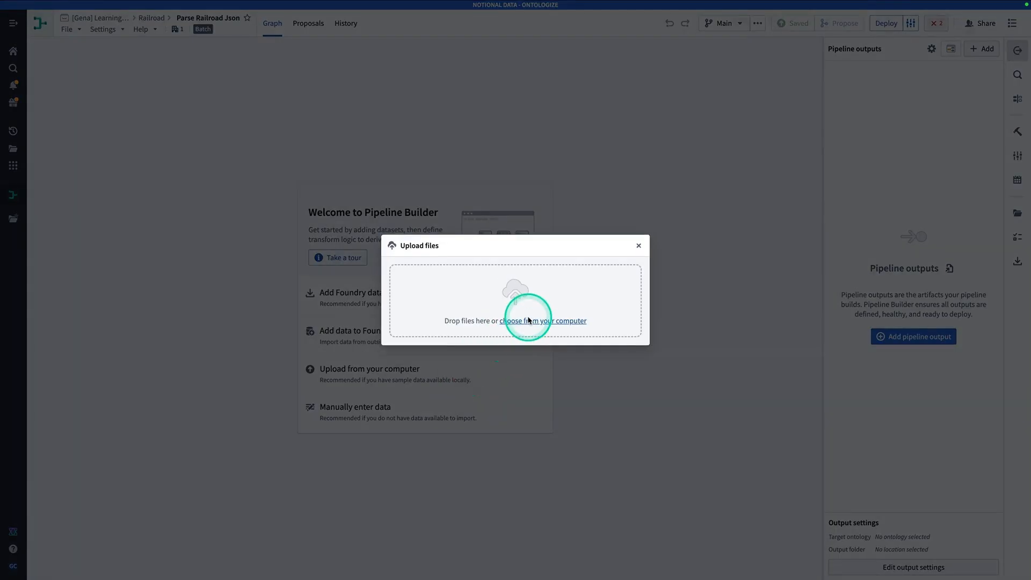
click(529, 321)
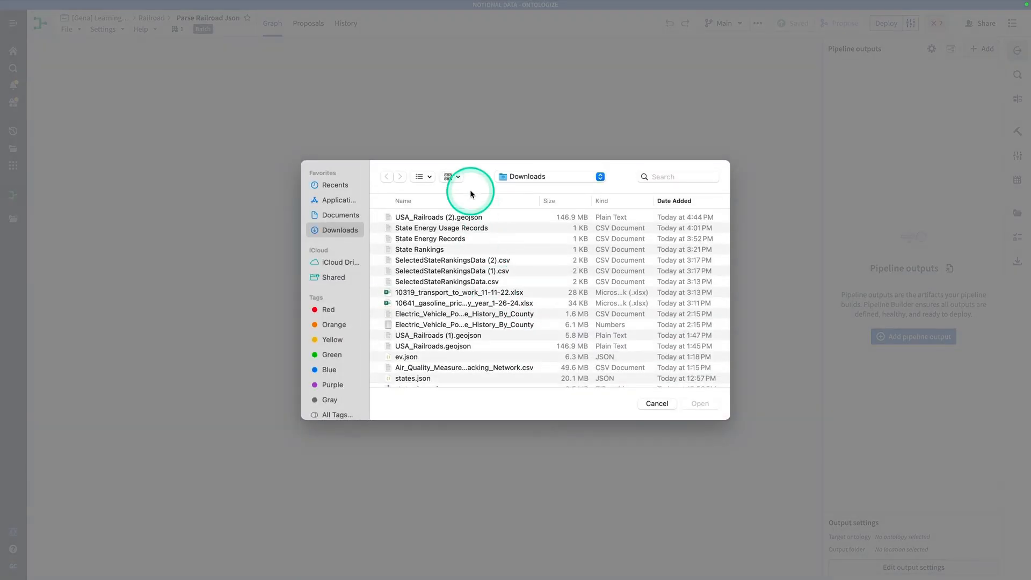
click(480, 220)
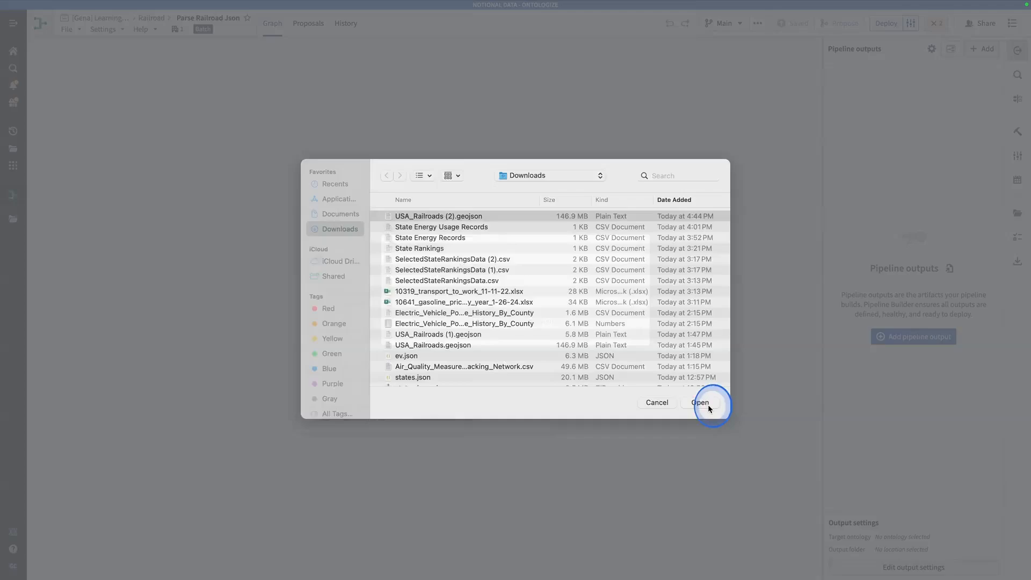
click(708, 404)
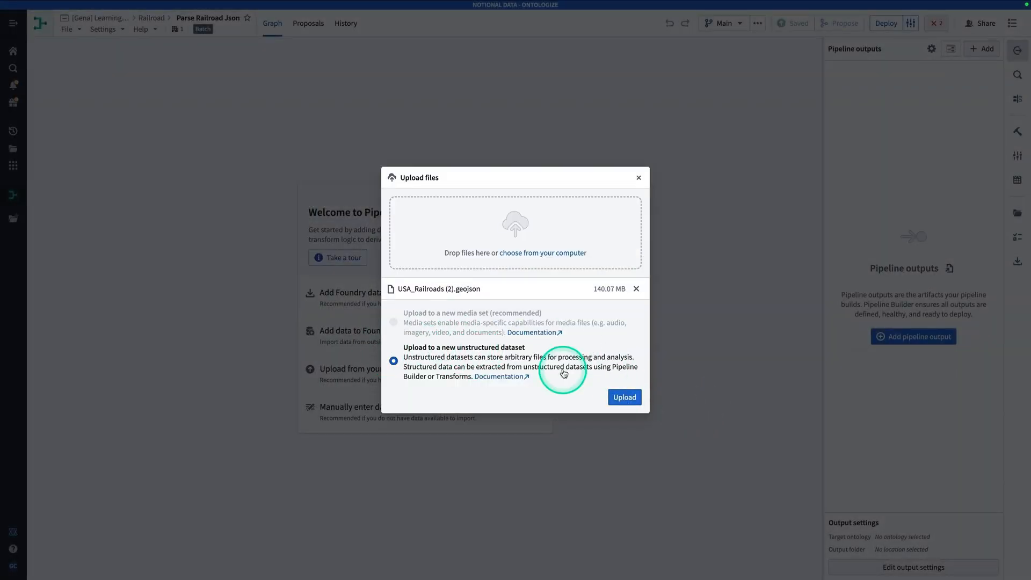
click(621, 396)
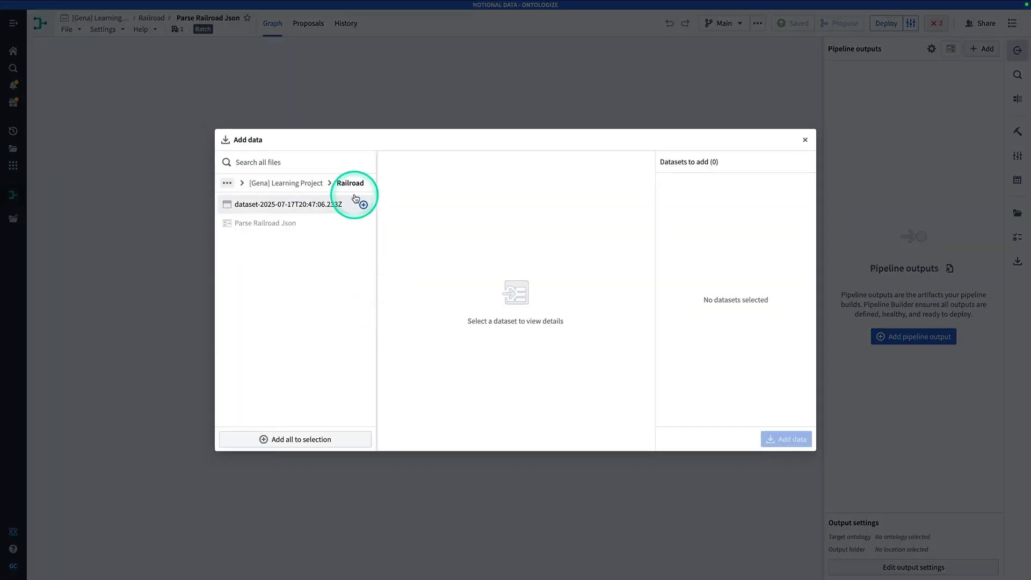
Upload USA_Railroads (3).geojson from the Downloads folder to the pipeline as a new unstructured dataset.
click(435, 372)
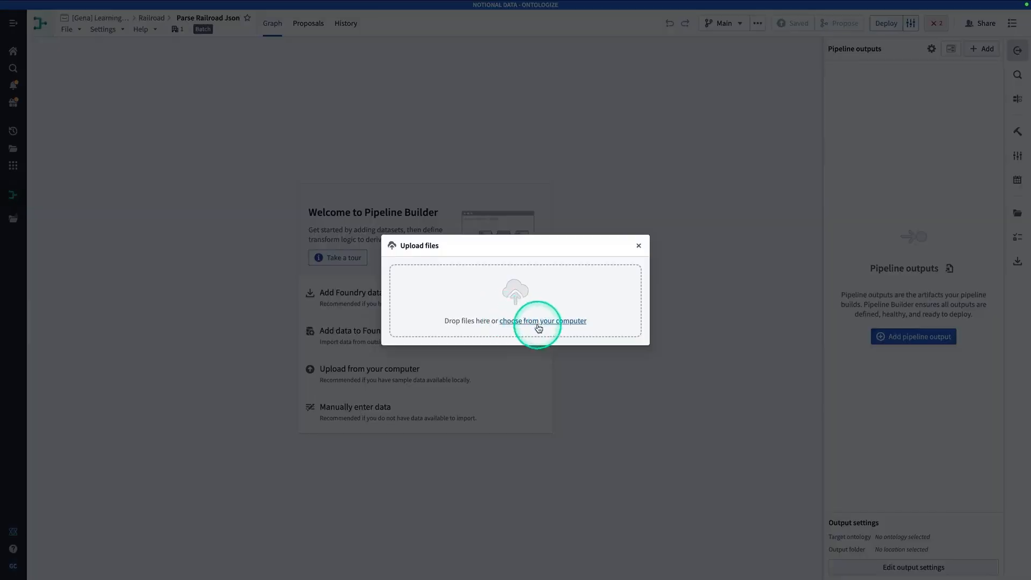
click(542, 323)
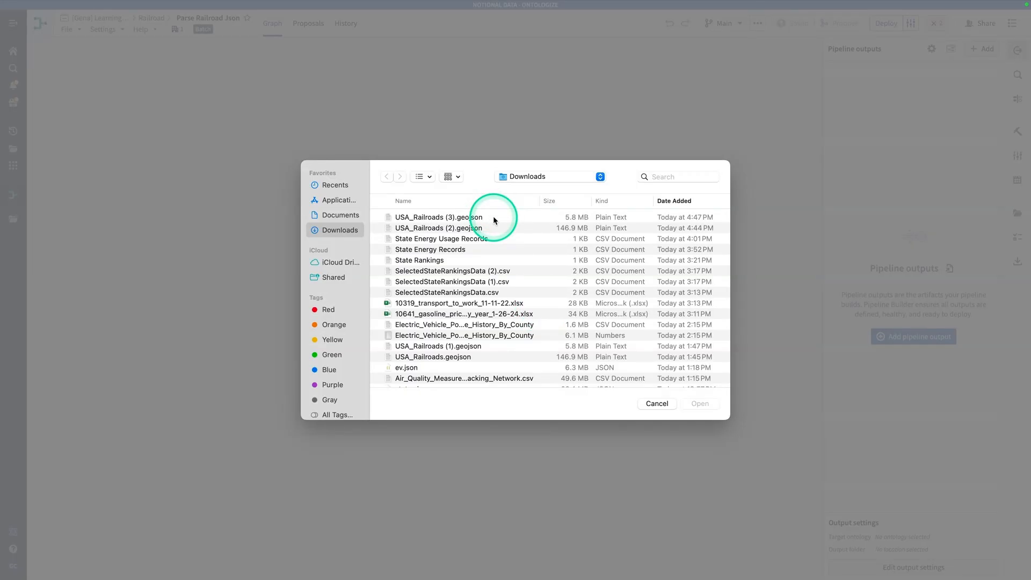
double_click(495, 220)
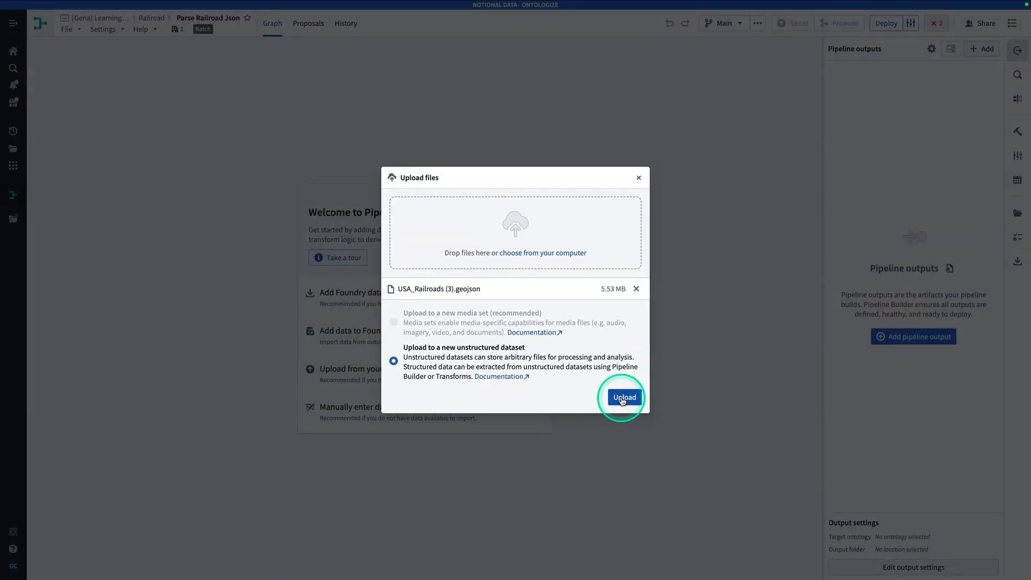
click(623, 398)
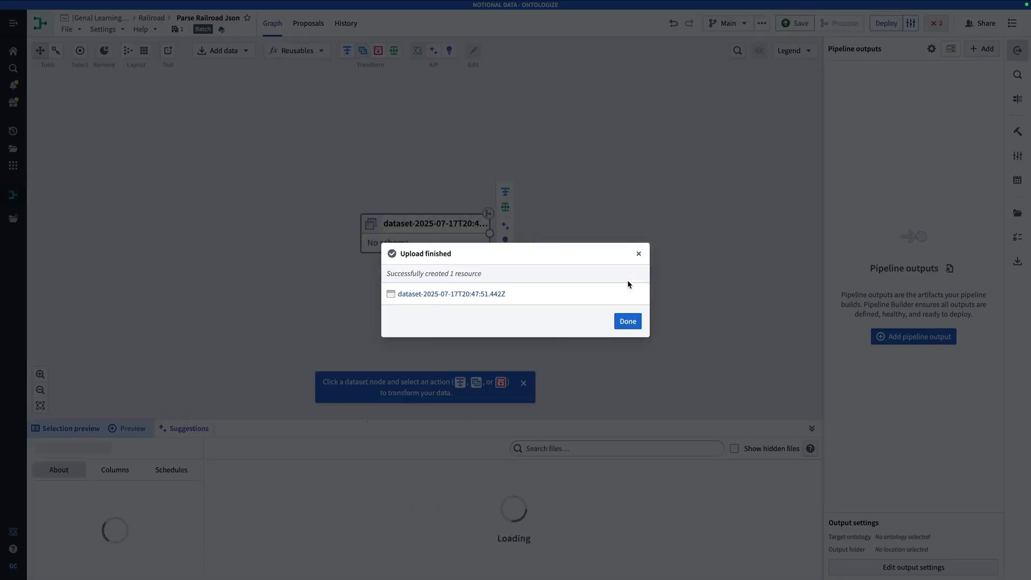
click(628, 322)
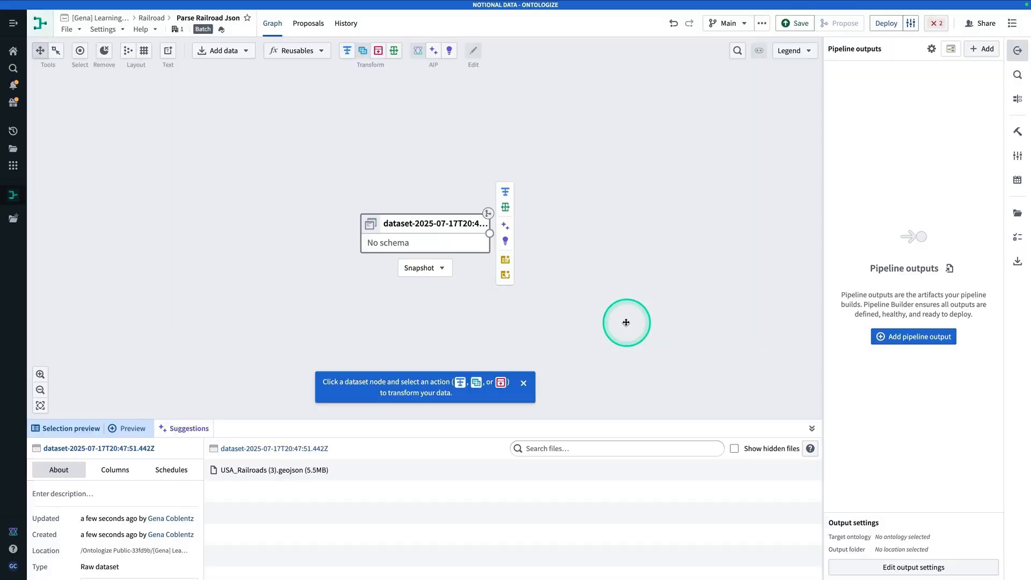
Rename the uploaded dataset node to "Railroad JSON".
right_click(425, 222)
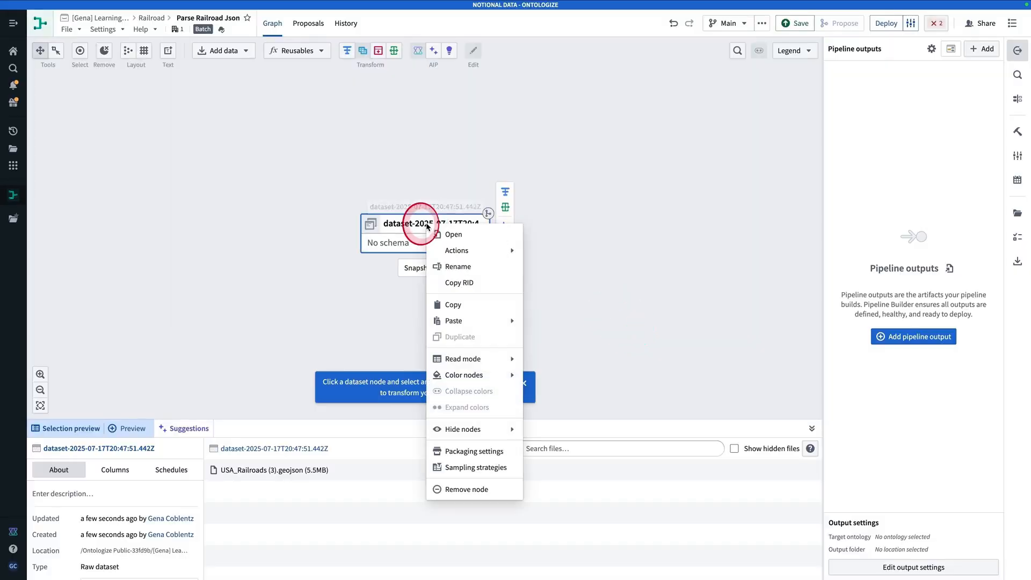
click(475, 269)
click(522, 291)
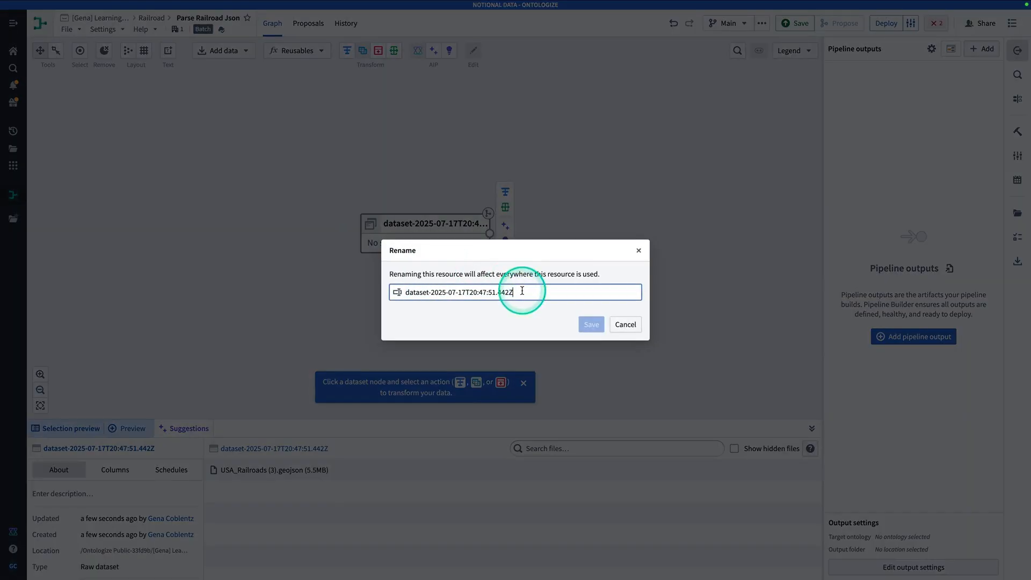
triple_click(522, 291)
text(Rail)
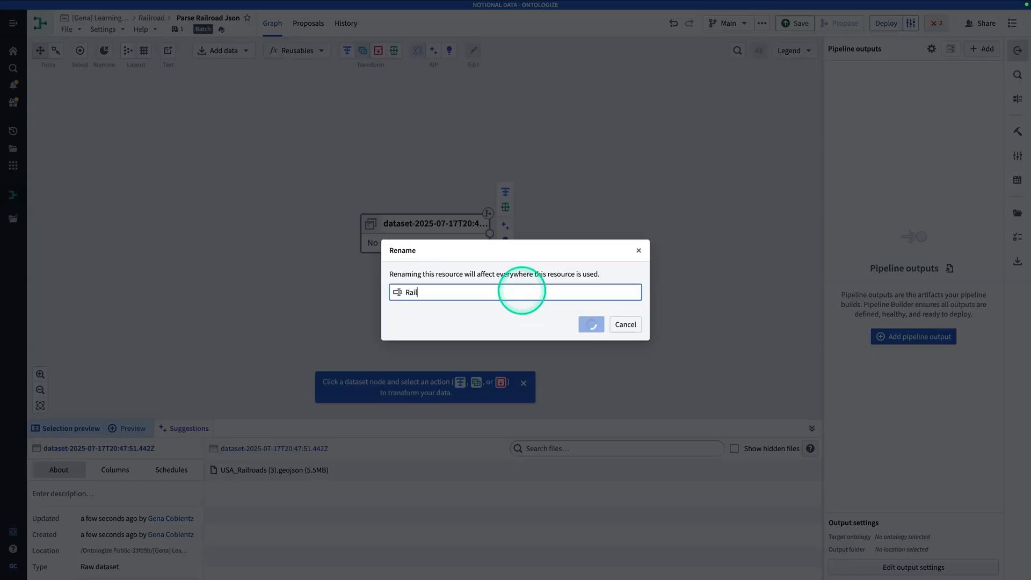
text(road JSON)
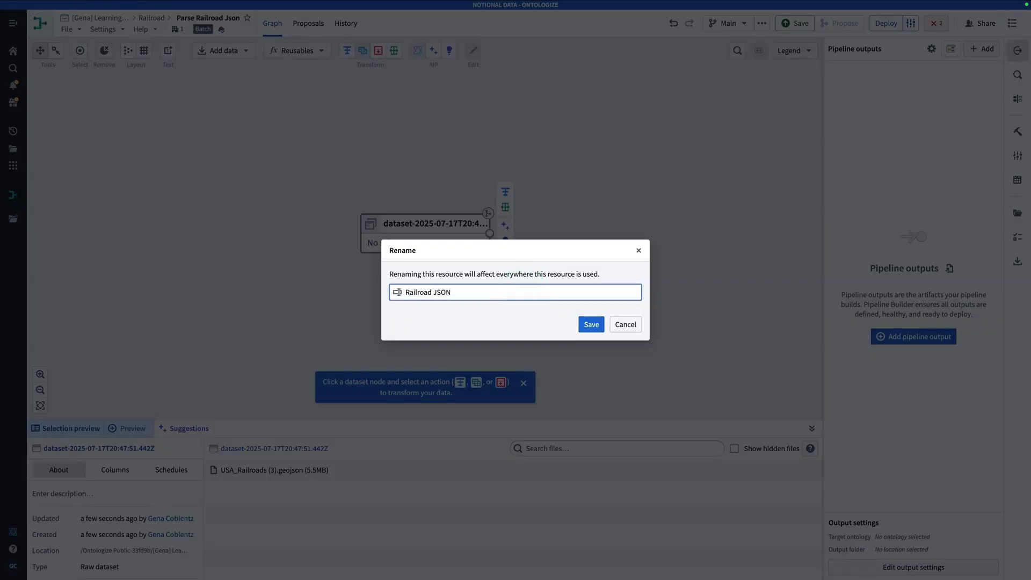
key(Return)
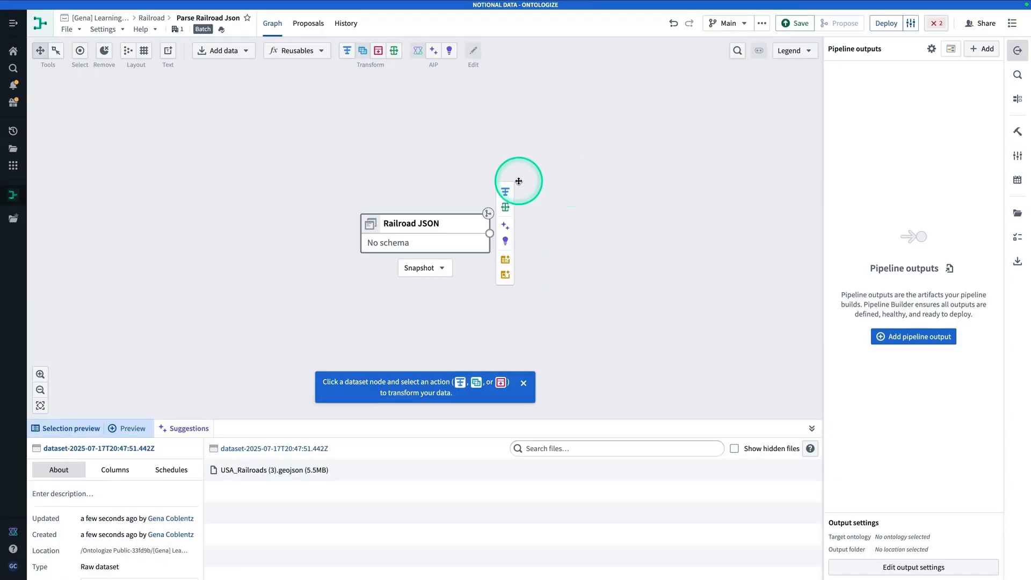
Add an "Extract rows from a GeoJSON file" transform to Railroad JSON and copy the full contents of USA_Railroads (3).geojson.
click(504, 192)
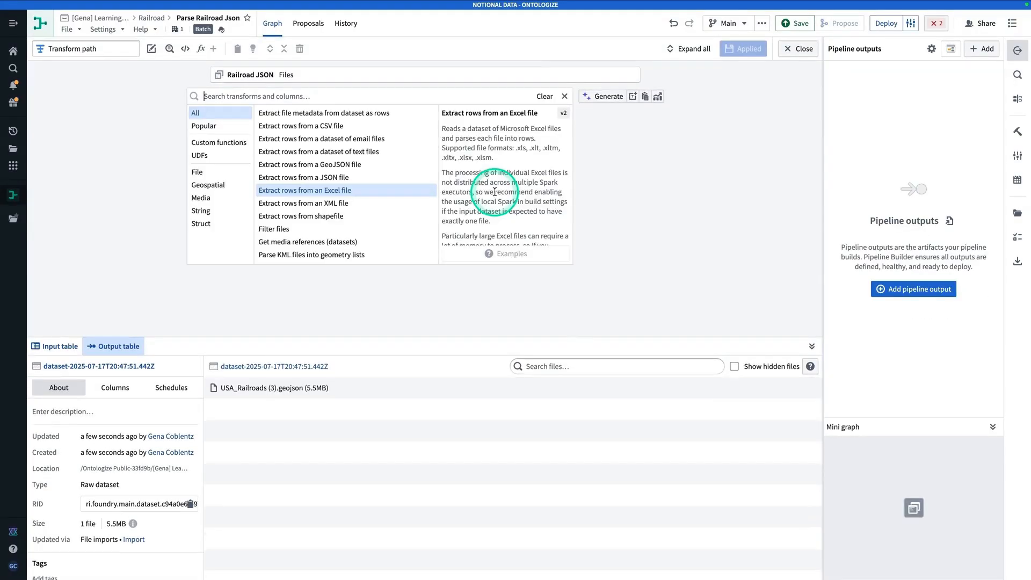
click(385, 165)
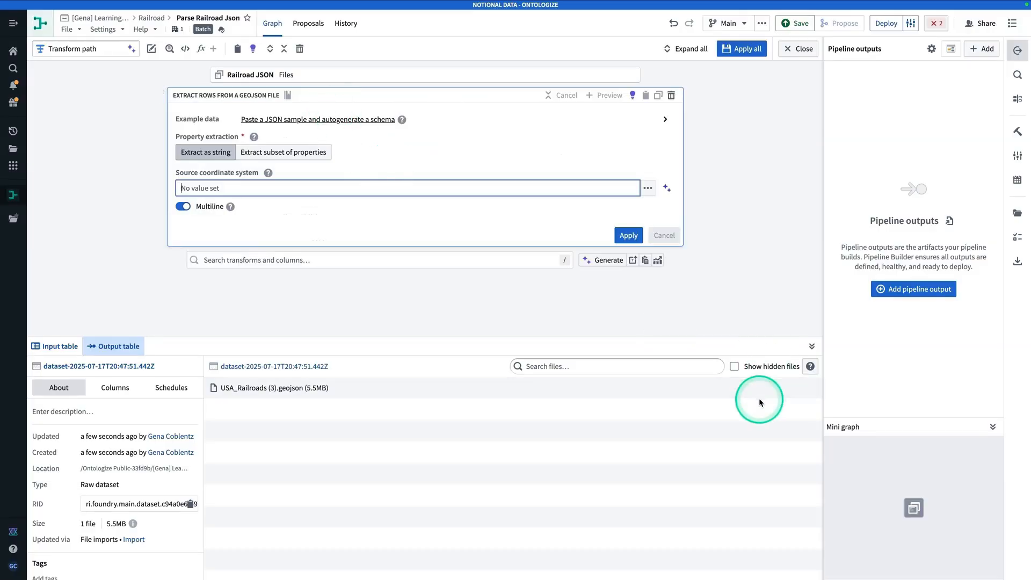
click(770, 389)
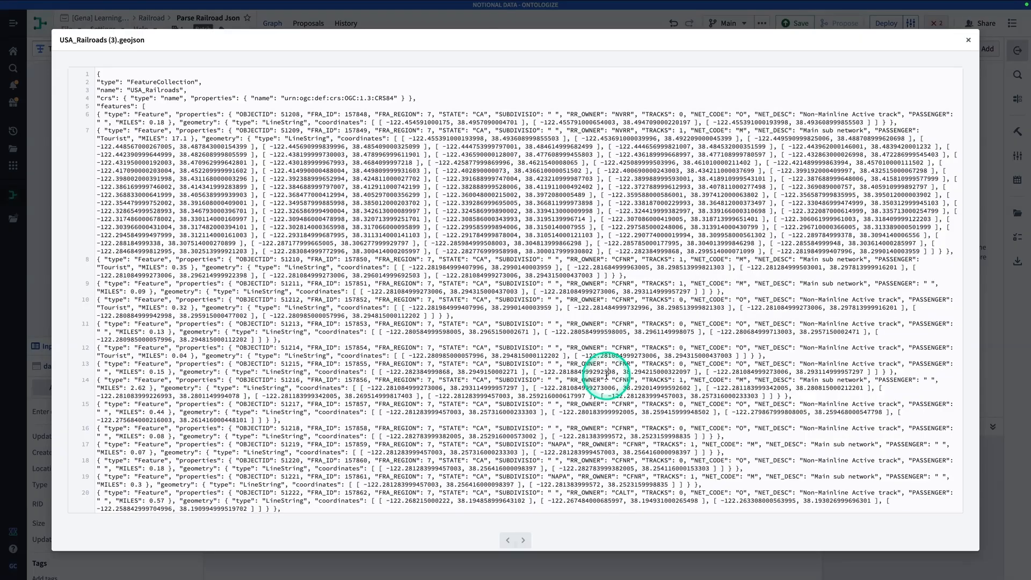
key(ctrl+a)
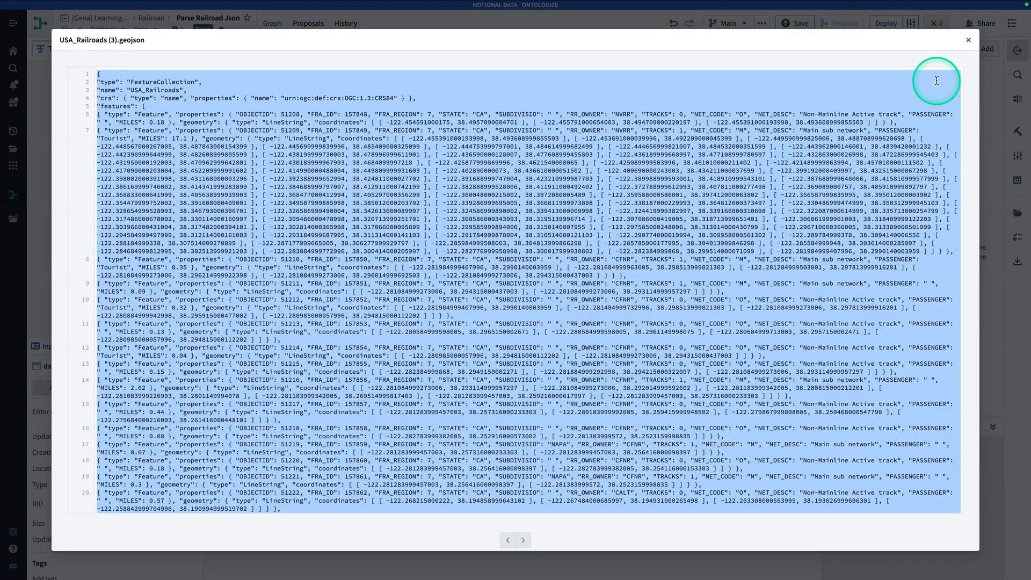
click(971, 41)
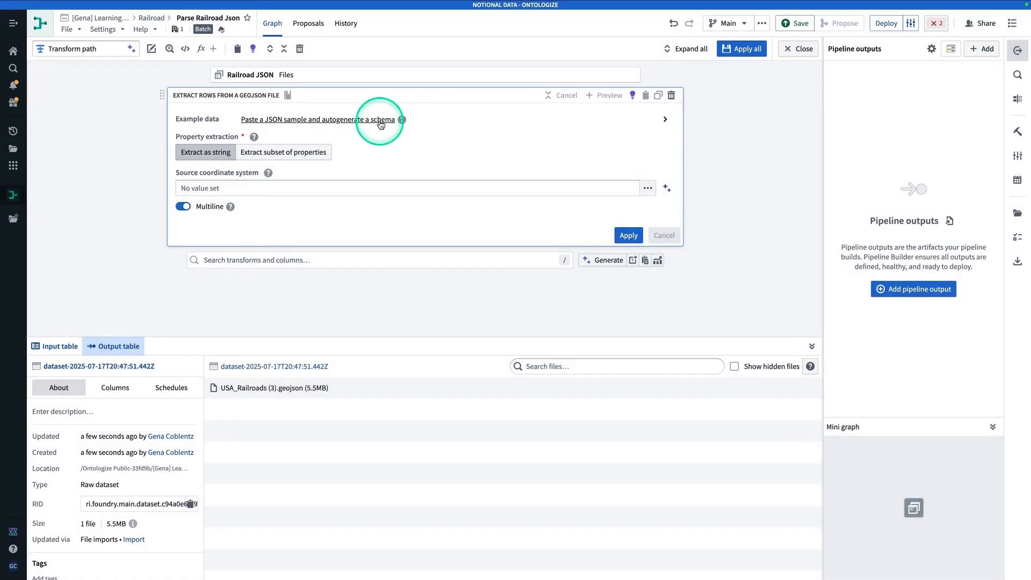
Try extracting the GeoJSON rows with a schema generated from the copied sample, and apply the transform.
click(354, 120)
click(347, 135)
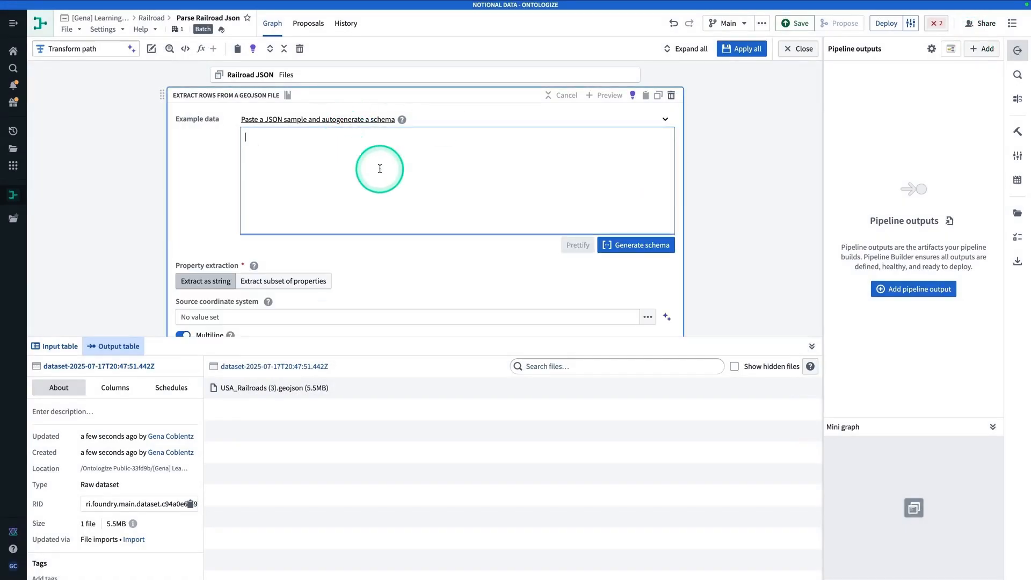
key(ctrl+v)
click(638, 246)
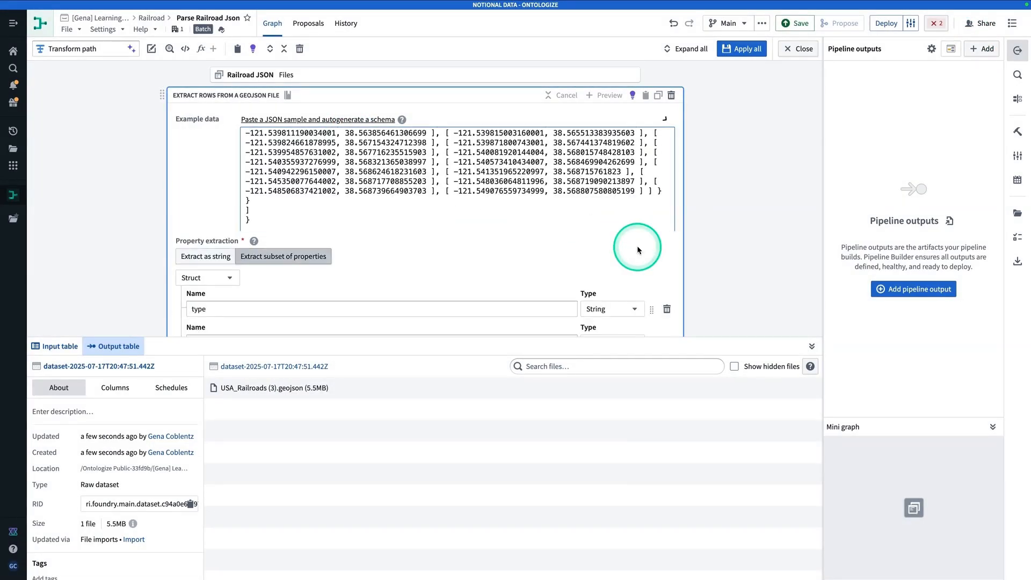
scroll(639, 251, down, 10)
scroll(638, 246, down, 5)
click(628, 288)
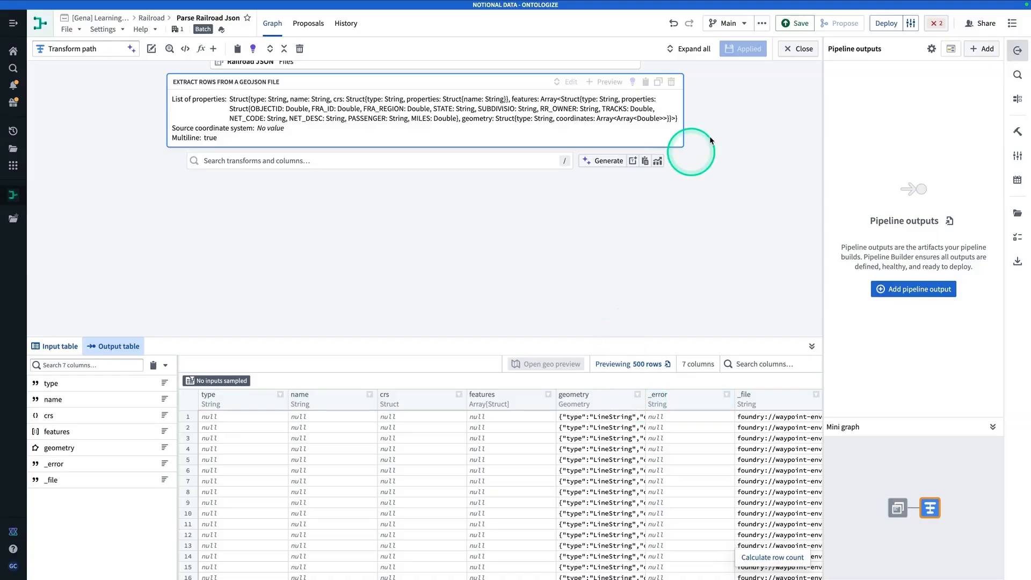
Replace the GeoJSON extraction with an "Extract rows from a JSON file" transform.
click(671, 82)
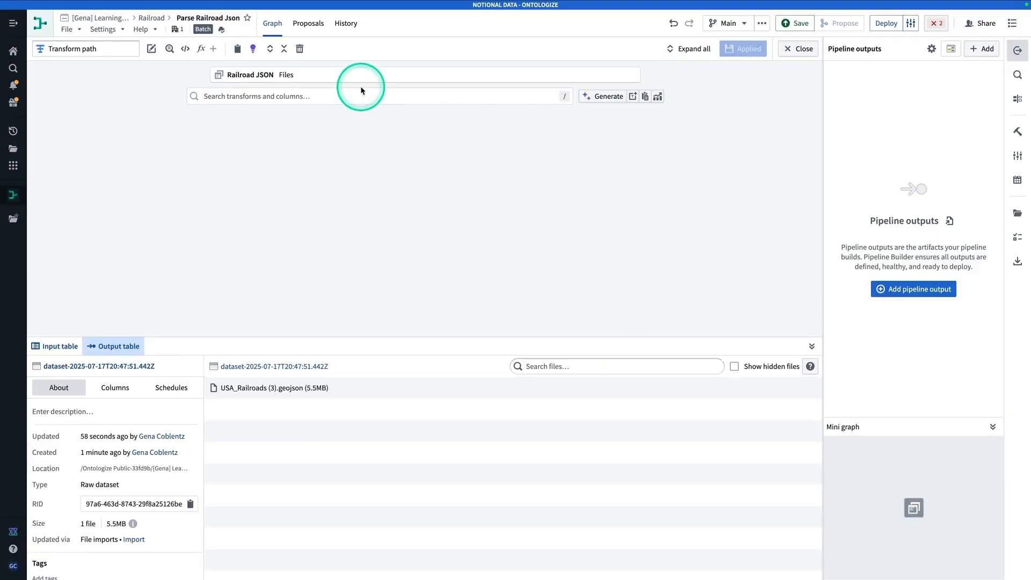
click(339, 95)
text(json)
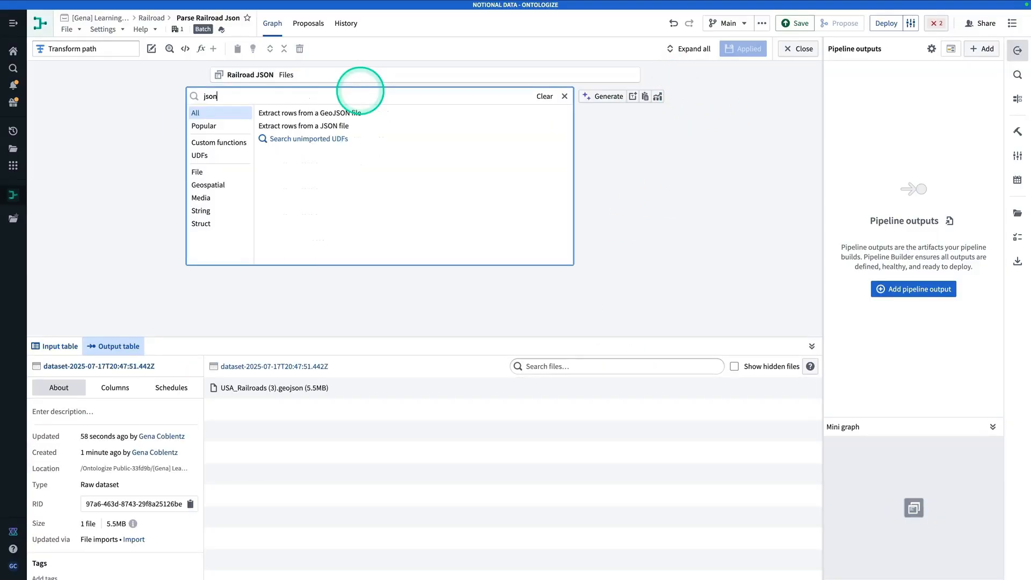
mouse_move(375, 128)
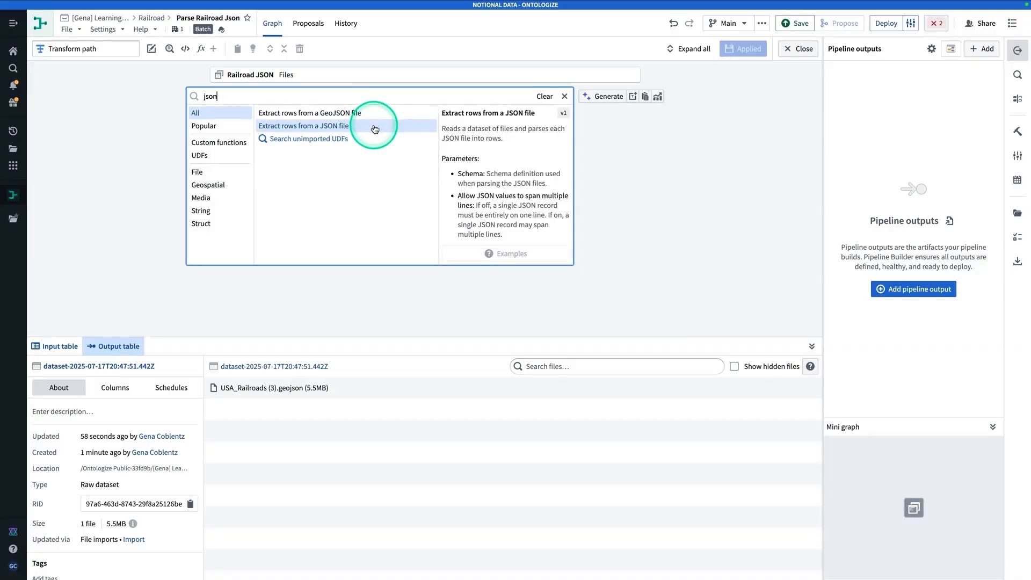
click(374, 128)
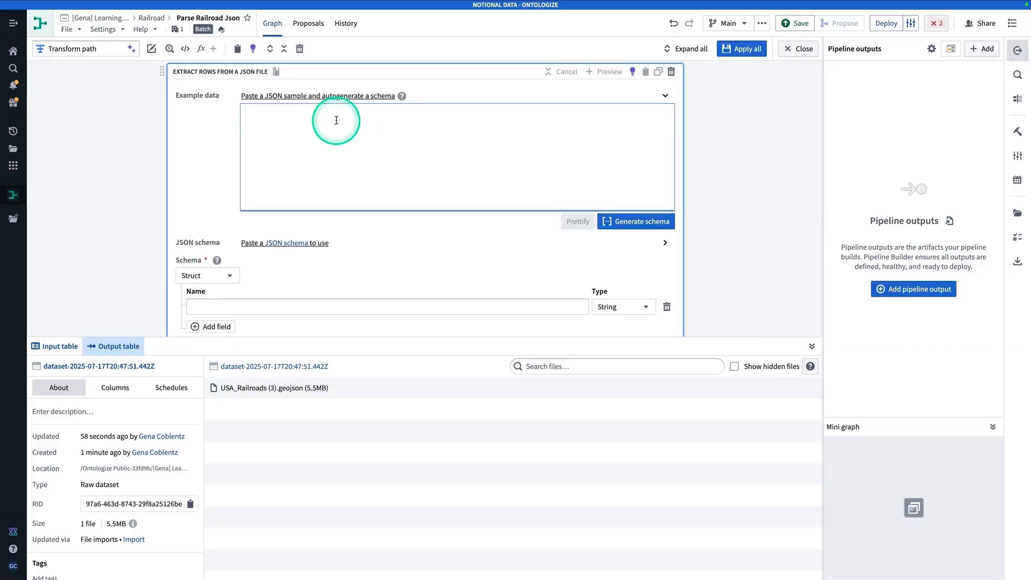
click(337, 120)
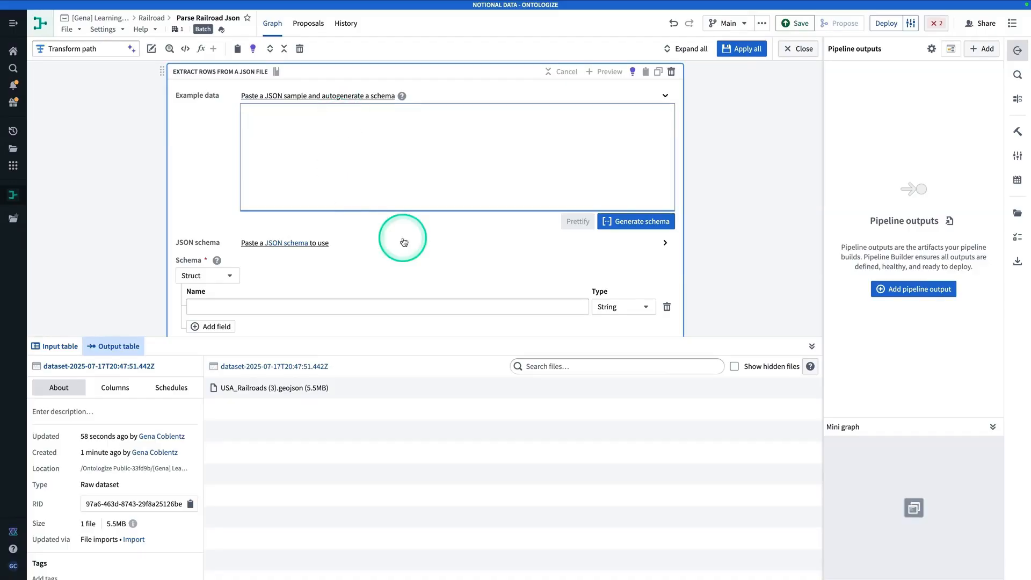
Generate the JSON extraction's schema using the full contents of USA_Railroads (3).geojson as the example data.
click(758, 388)
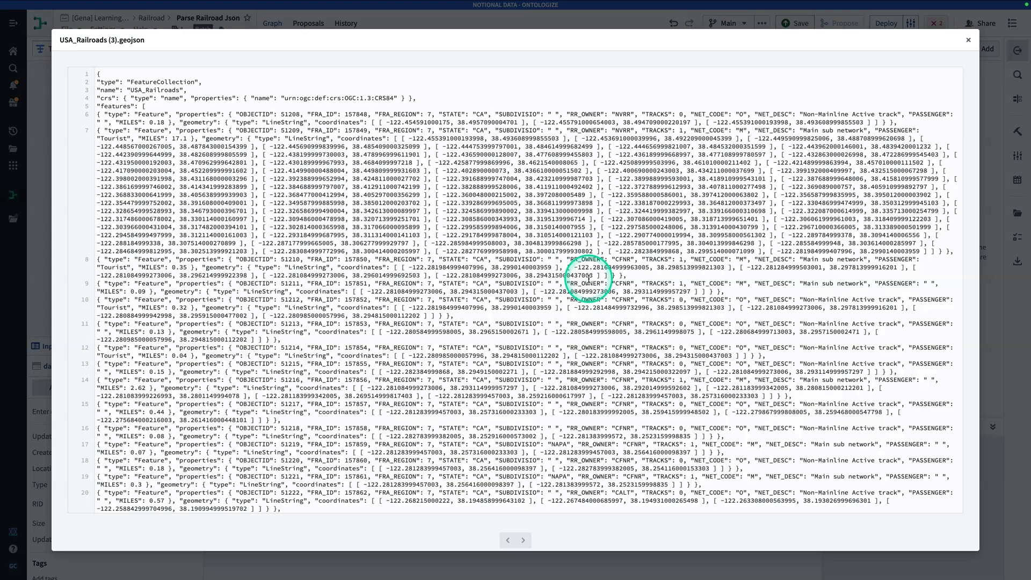
key(ctrl+a)
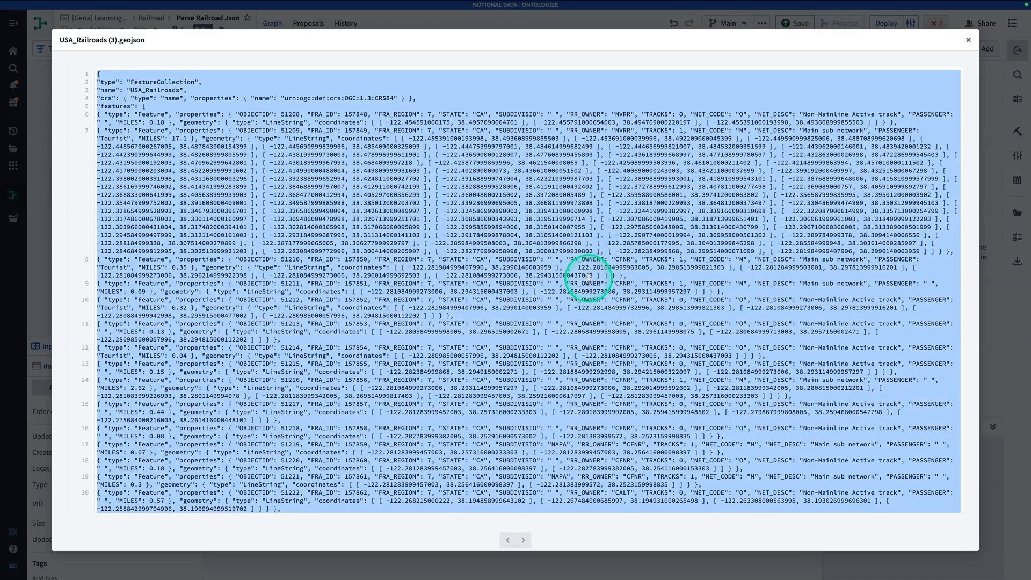
click(968, 40)
click(453, 131)
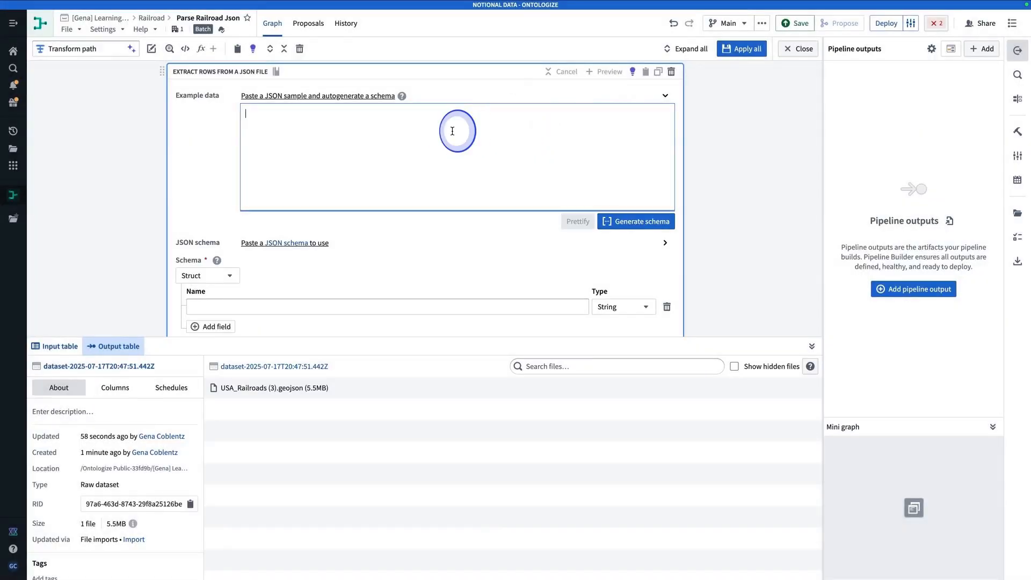
key(ctrl+v)
click(636, 221)
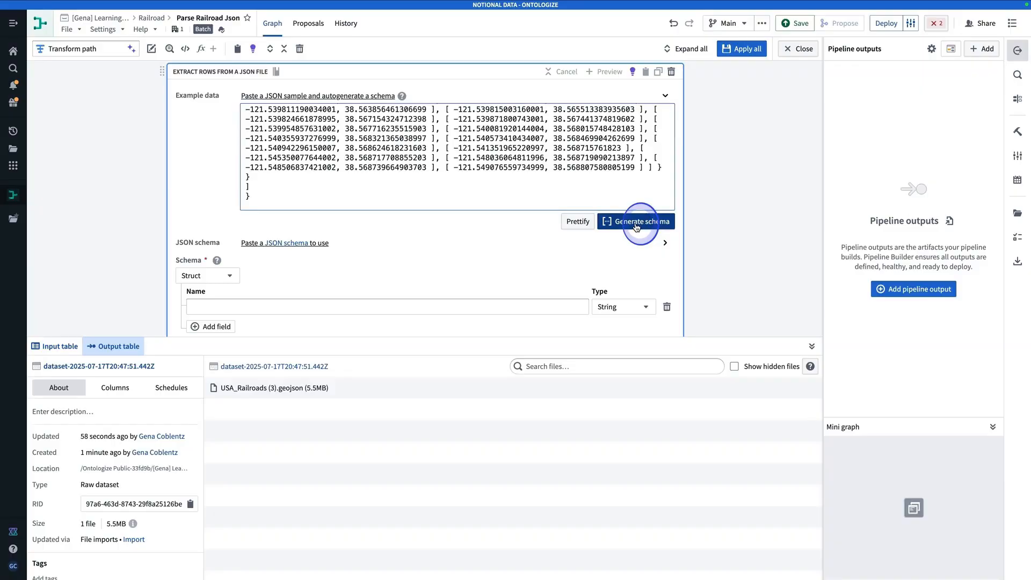
Review the generated schema fields, apply the JSON extraction, and show its output table.
scroll(636, 224, down, 3)
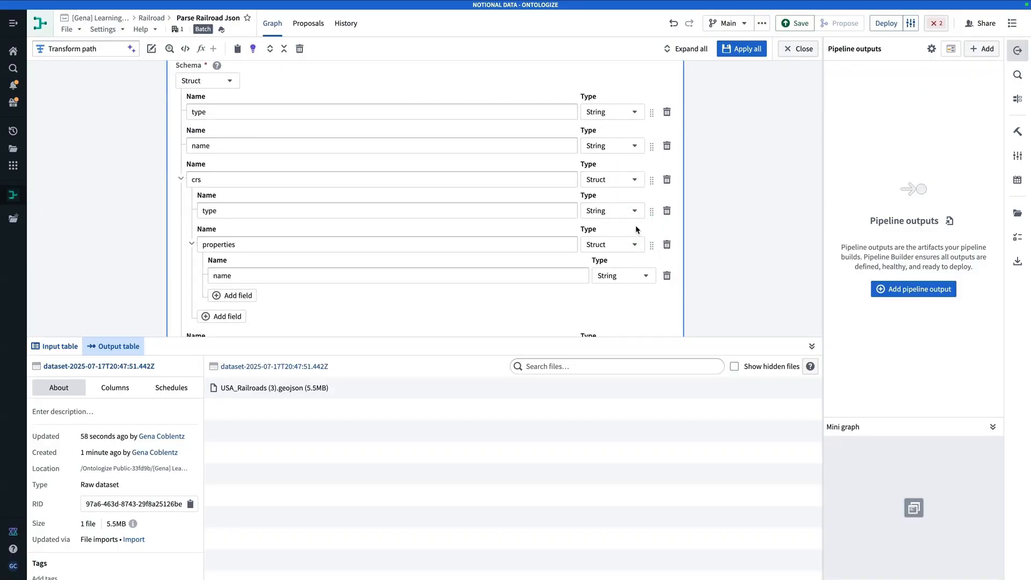
scroll(636, 225, down, 8)
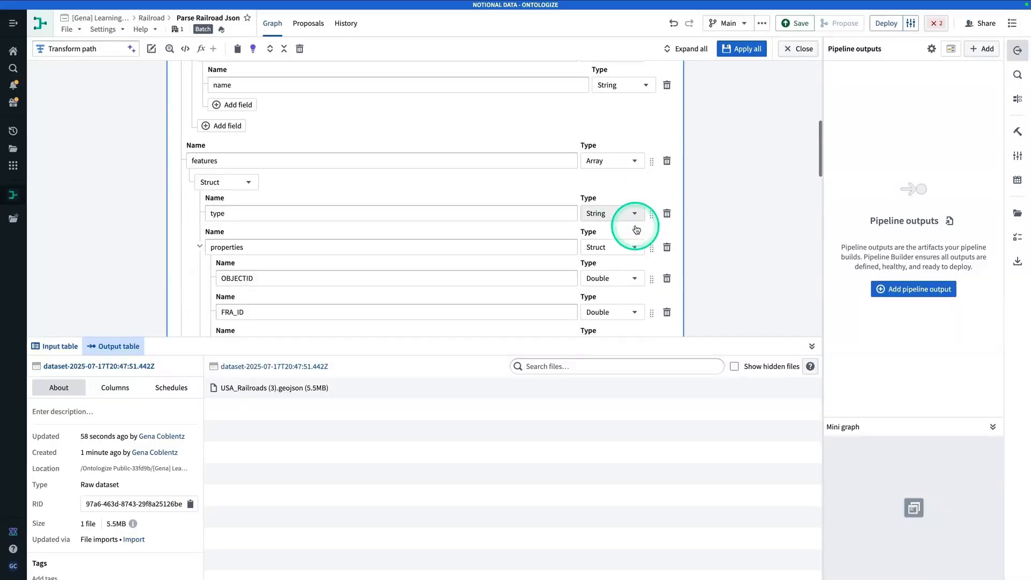
scroll(638, 228, down, 5)
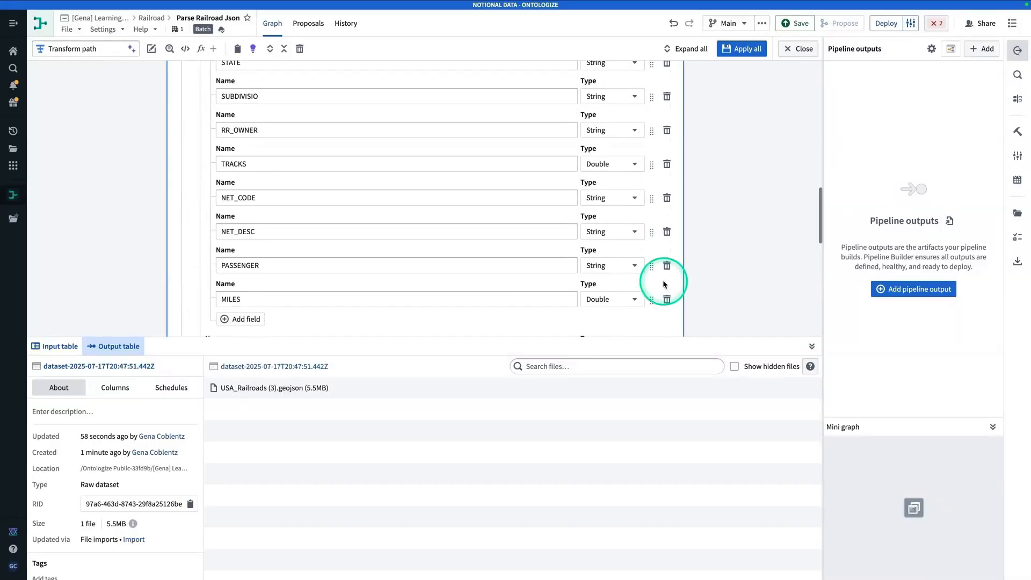
click(812, 346)
click(628, 358)
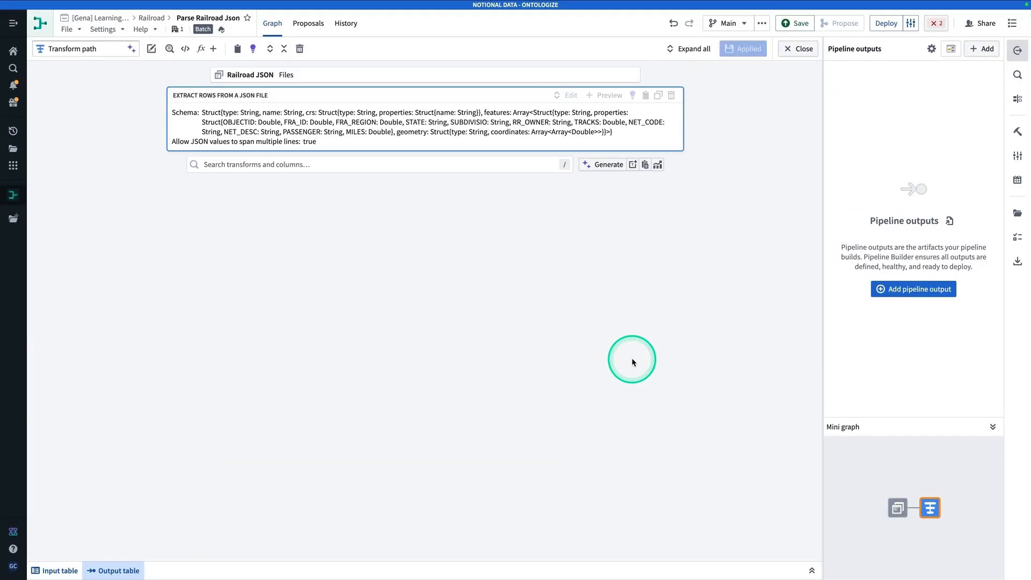
click(111, 571)
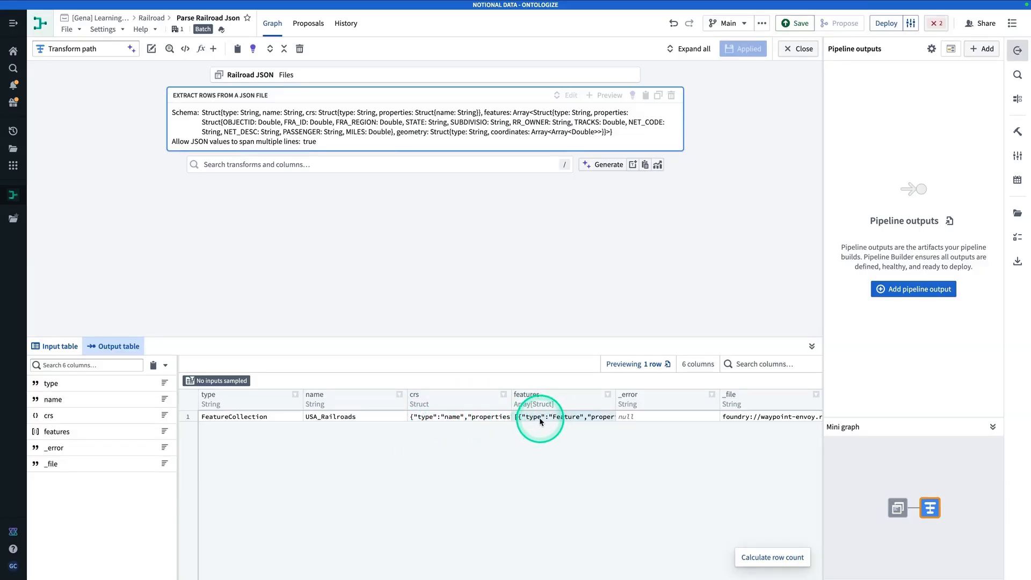
Apply an Explode array transform to the features column and widen that column in the output table.
click(444, 161)
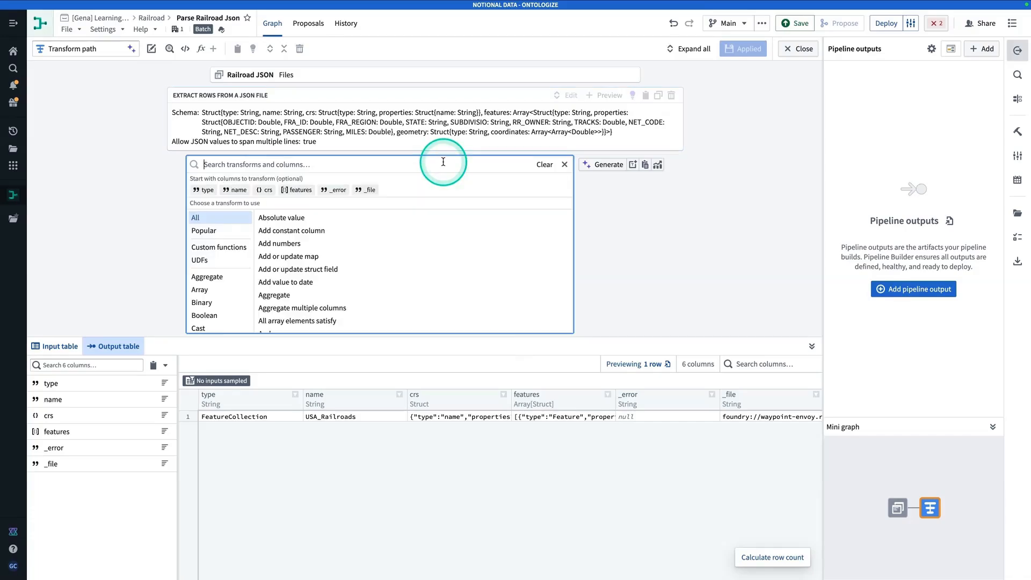
text(expl)
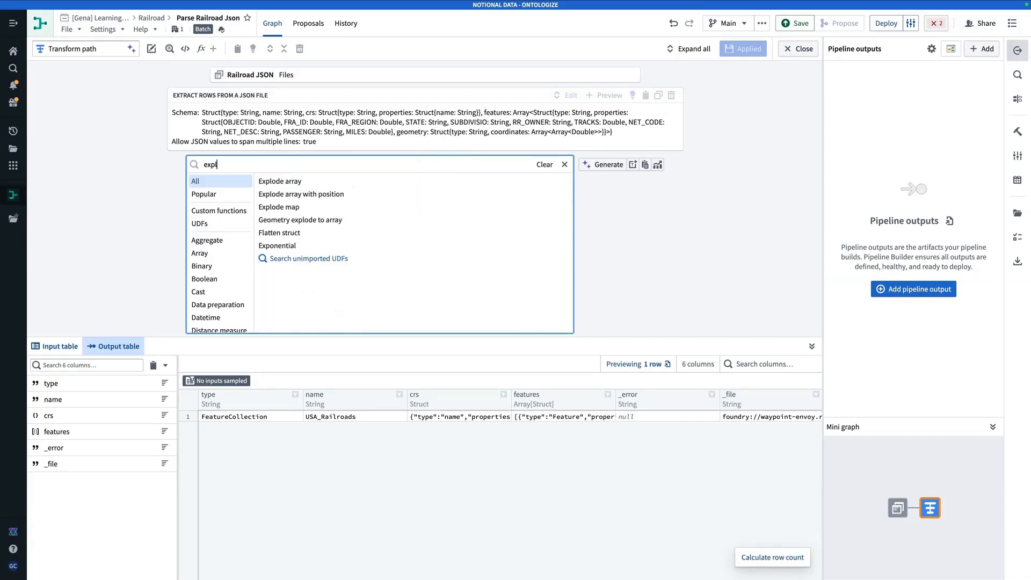
text(ode)
click(389, 182)
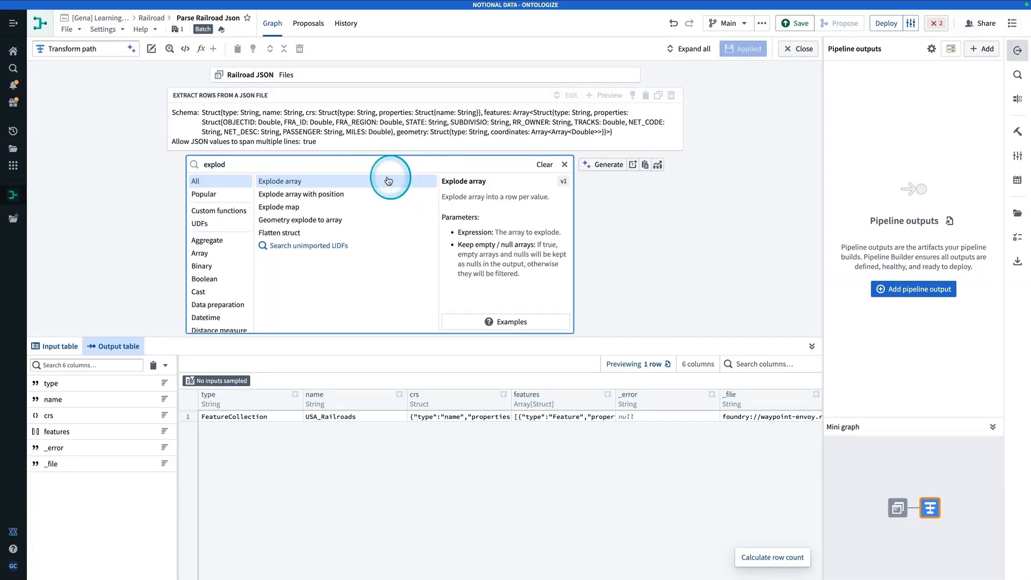
click(375, 201)
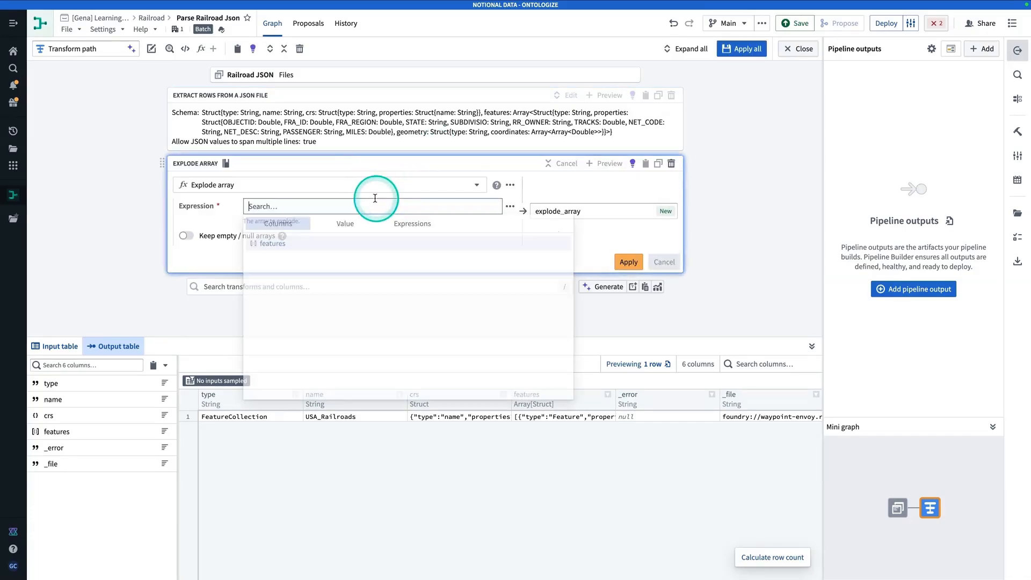
click(341, 241)
click(629, 261)
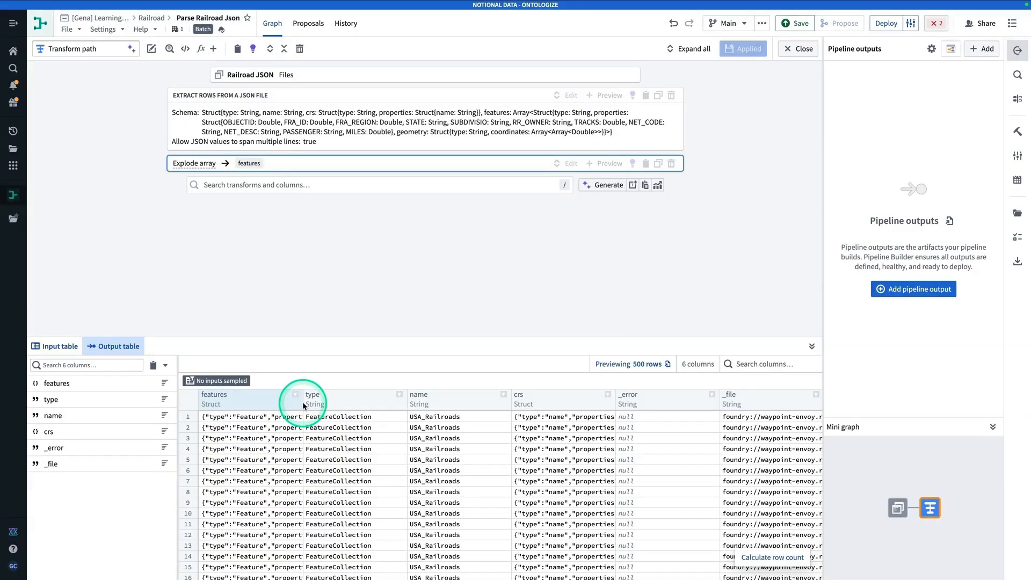
drag(301, 405, 573, 404)
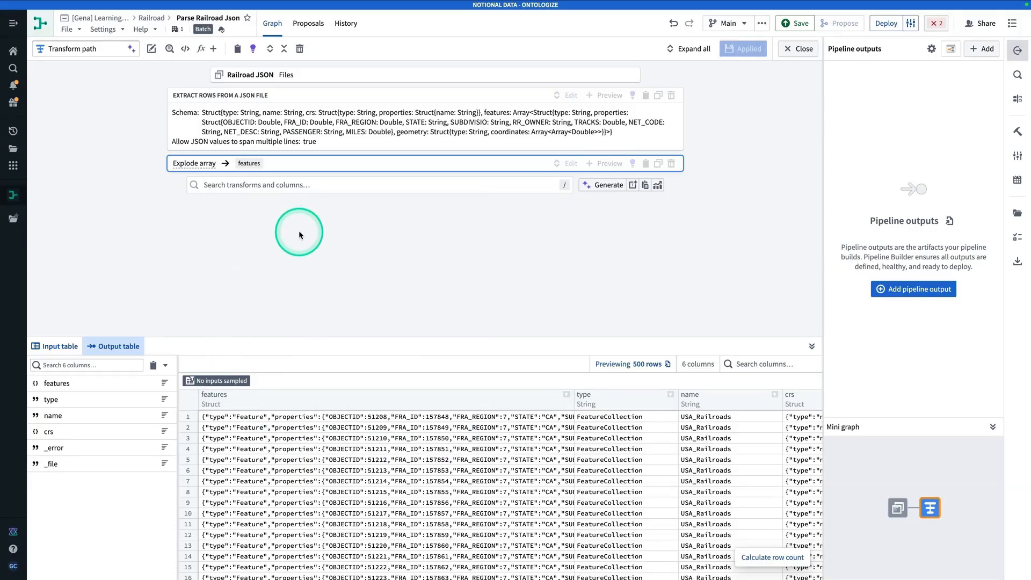
Apply a Flatten struct transform to the features column with max depth 1, and inspect the first geometry value in the output.
click(329, 185)
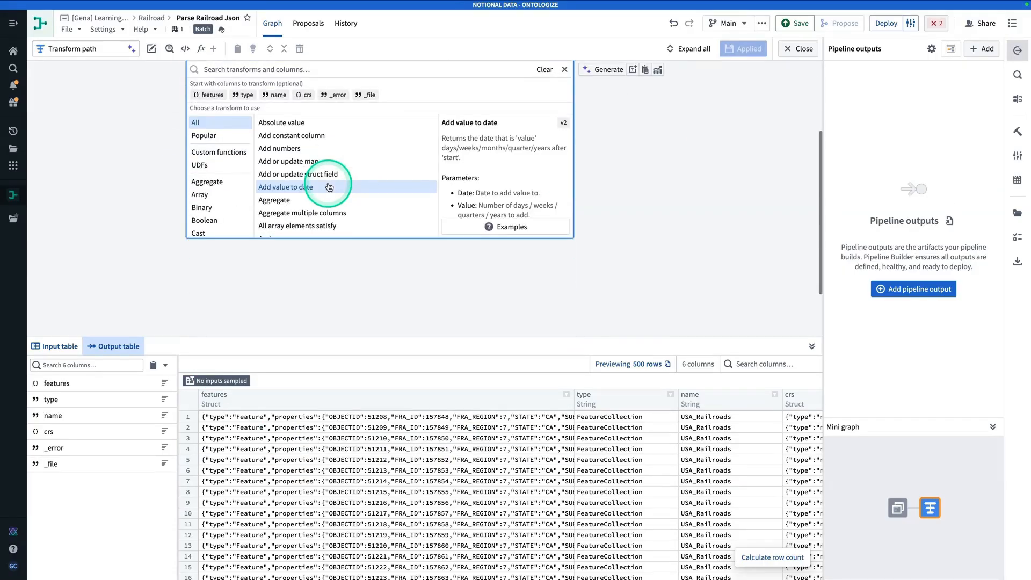
text(flatte)
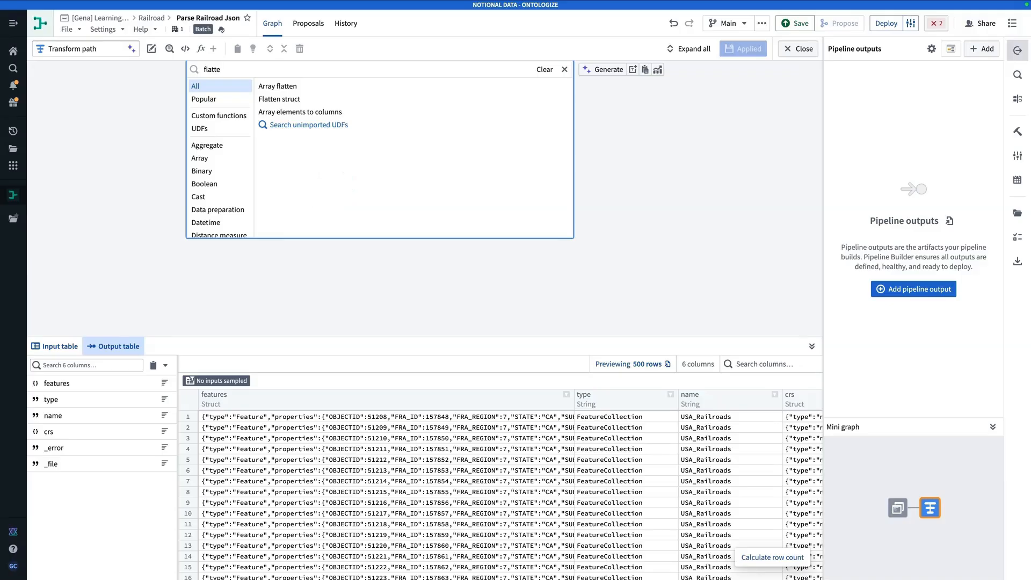
click(328, 99)
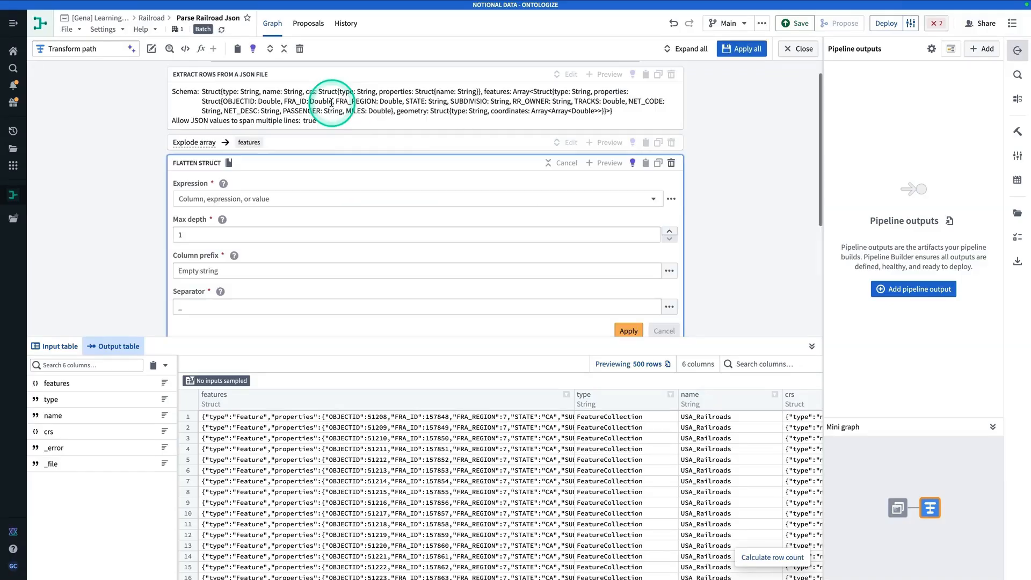
click(314, 181)
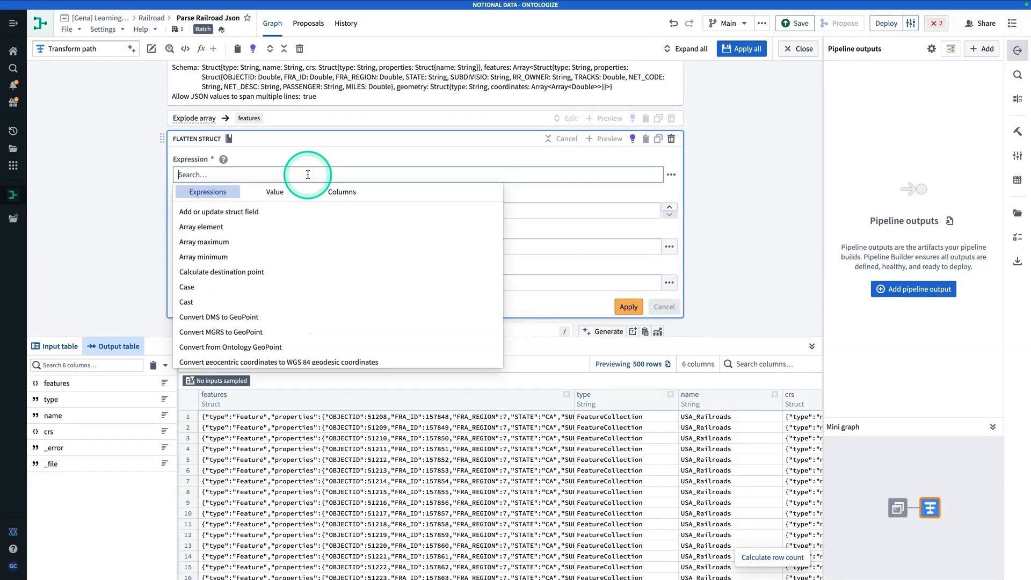
click(334, 193)
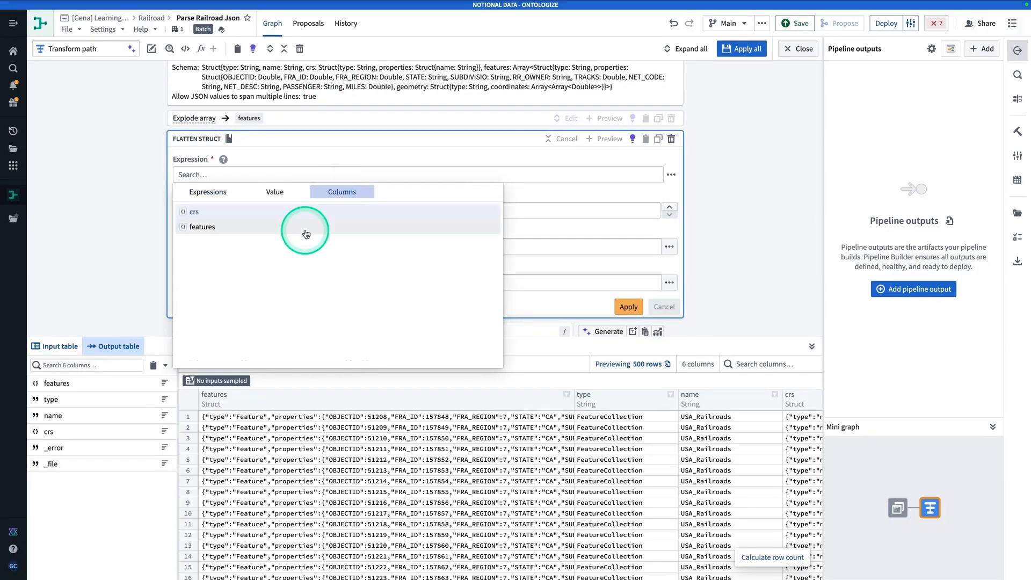
click(303, 227)
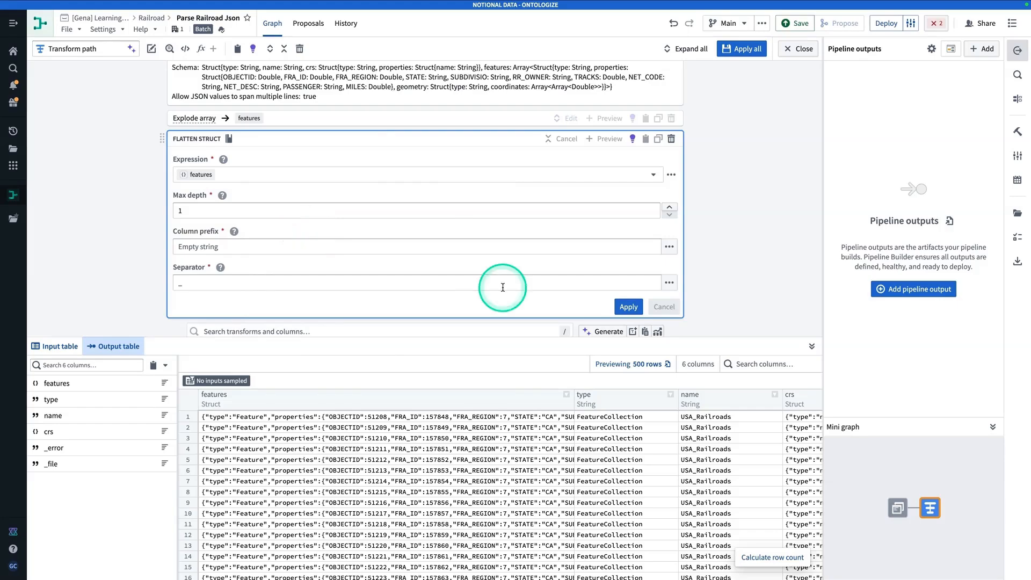
click(629, 308)
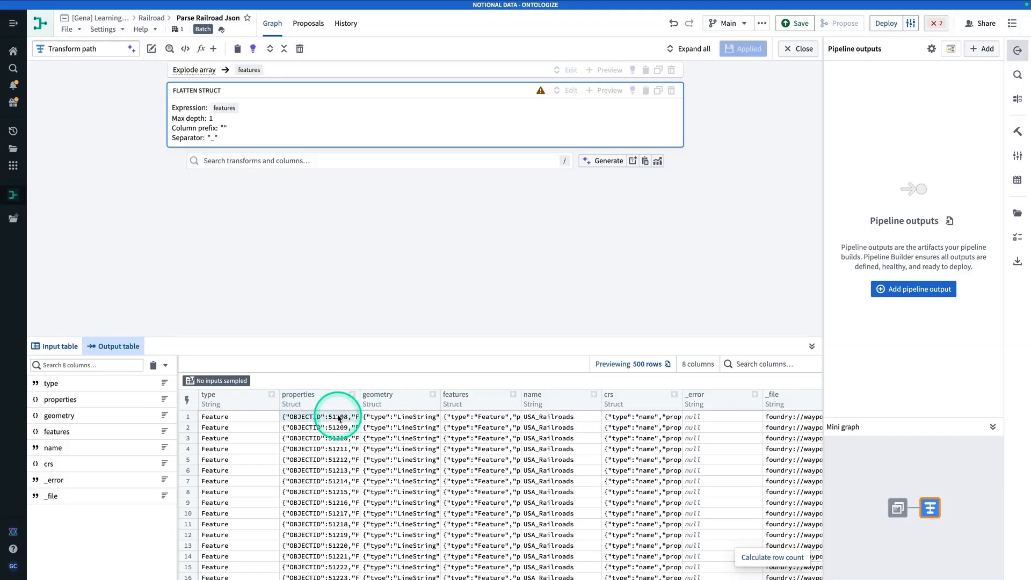
click(396, 418)
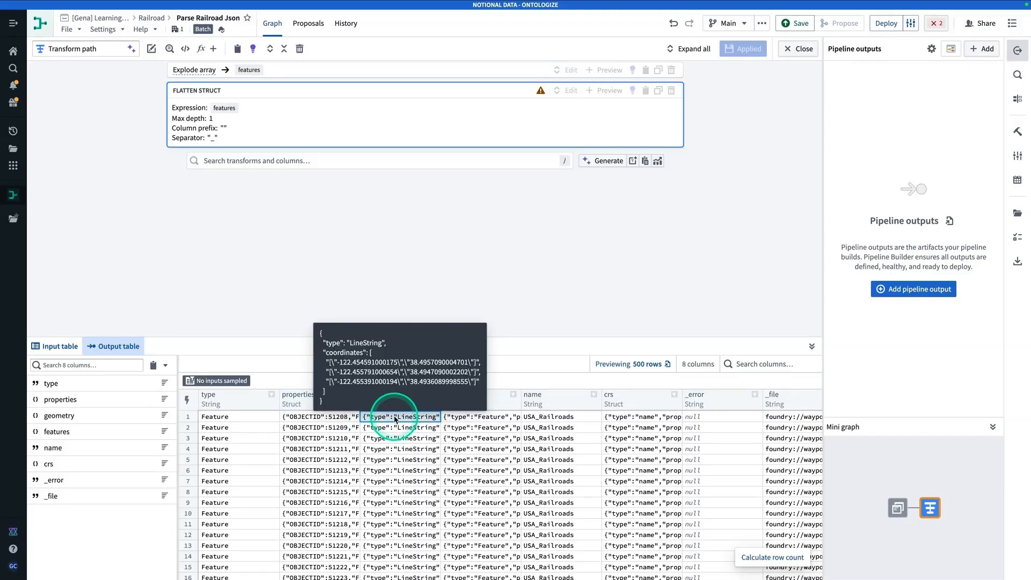
mouse_move(401, 419)
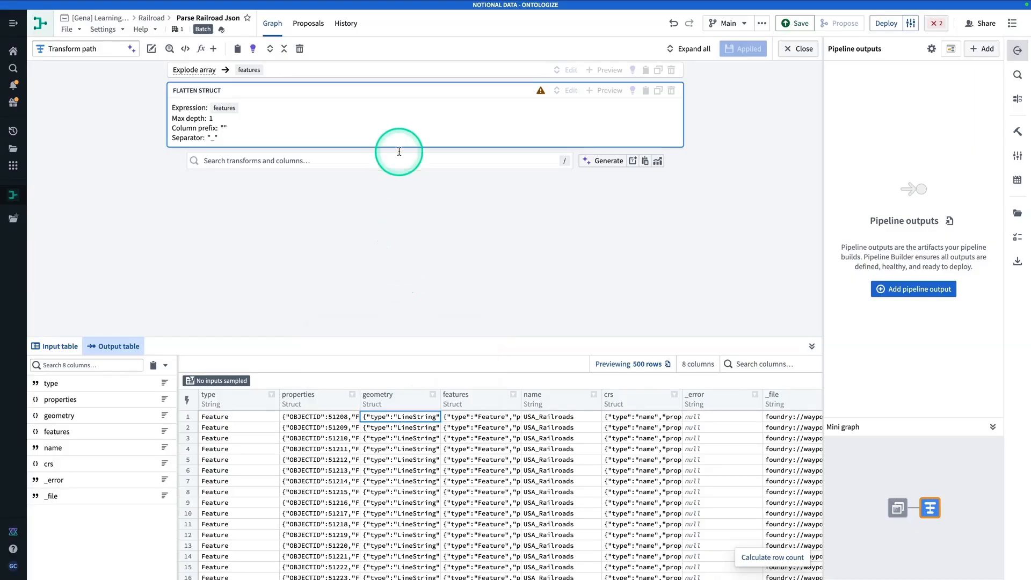
Apply a second Flatten struct transform to the properties column, keeping max depth 1 and the "_" separator.
click(380, 159)
text(flatten)
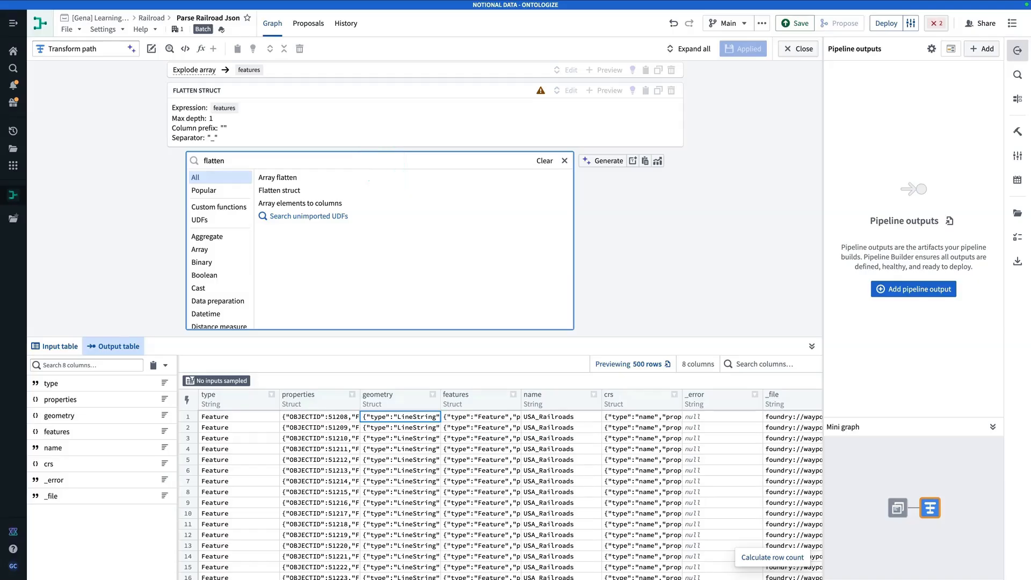
click(351, 189)
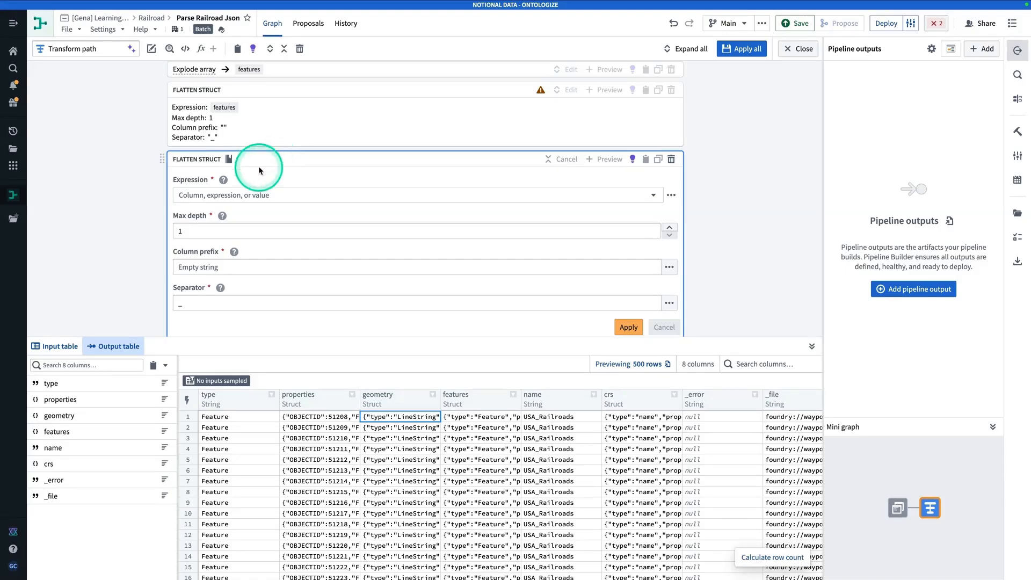
scroll(258, 185, down, 1)
click(263, 183)
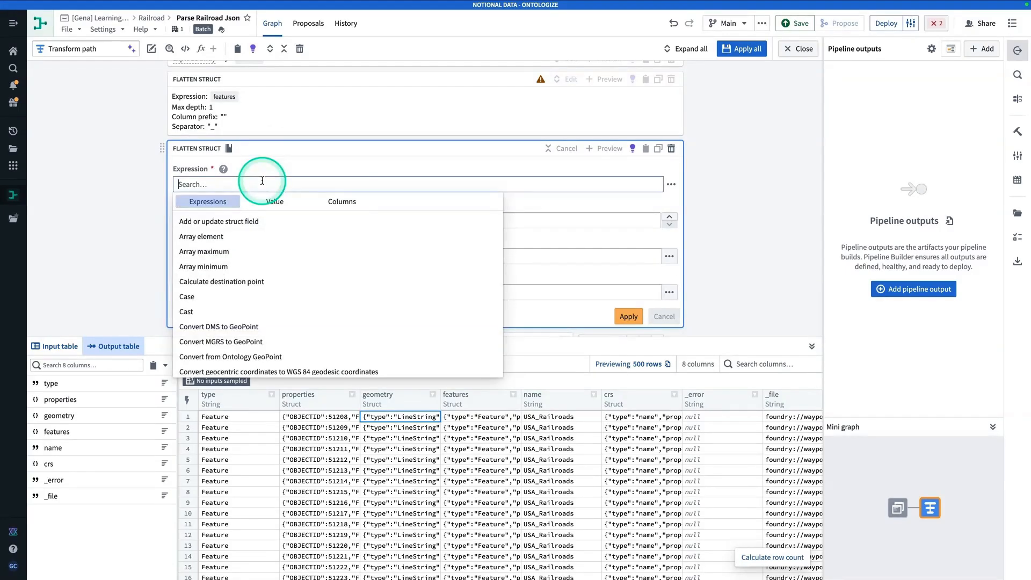
click(352, 202)
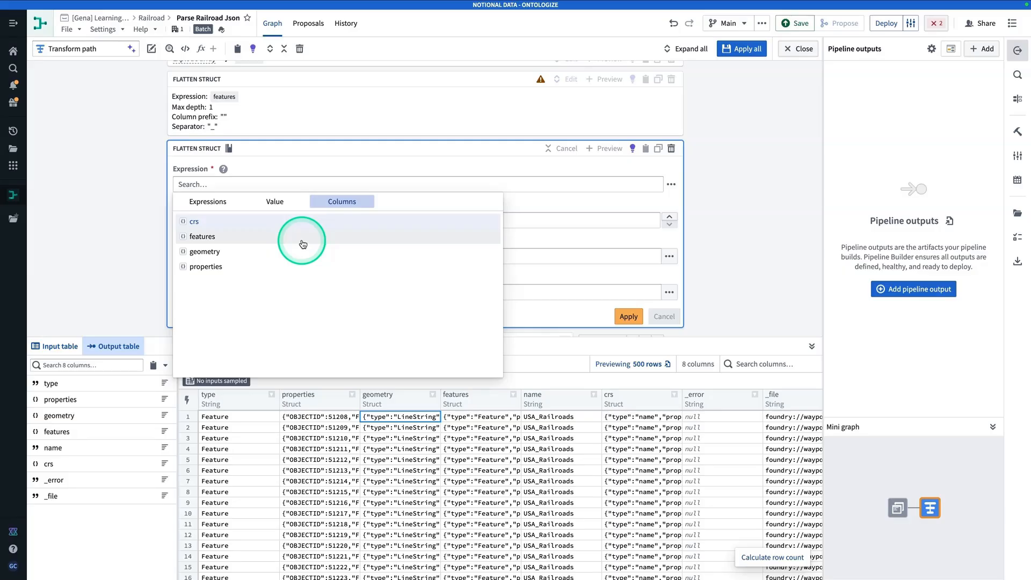
click(304, 265)
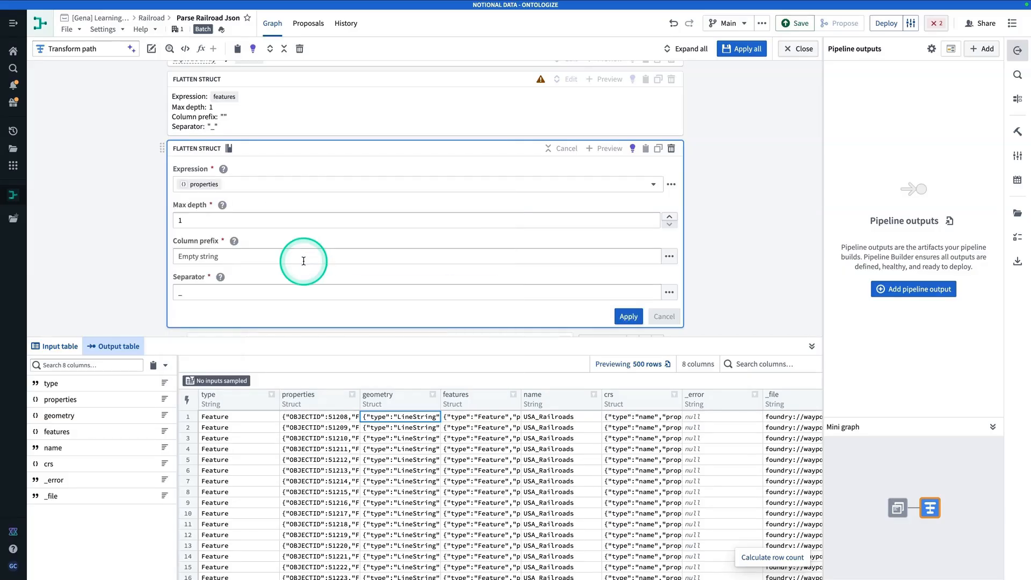
scroll(341, 253, down, 2)
click(629, 281)
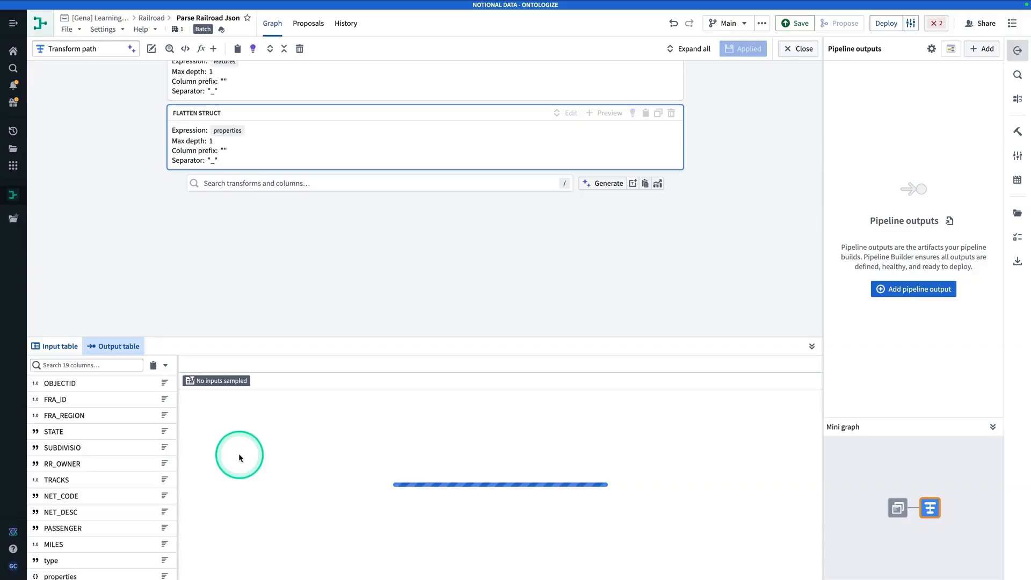
Examine the flattened columns across the output table, from OBJECTID through the geometry, features and _file columns.
scroll(112, 434, down, 1)
scroll(111, 434, up, 1)
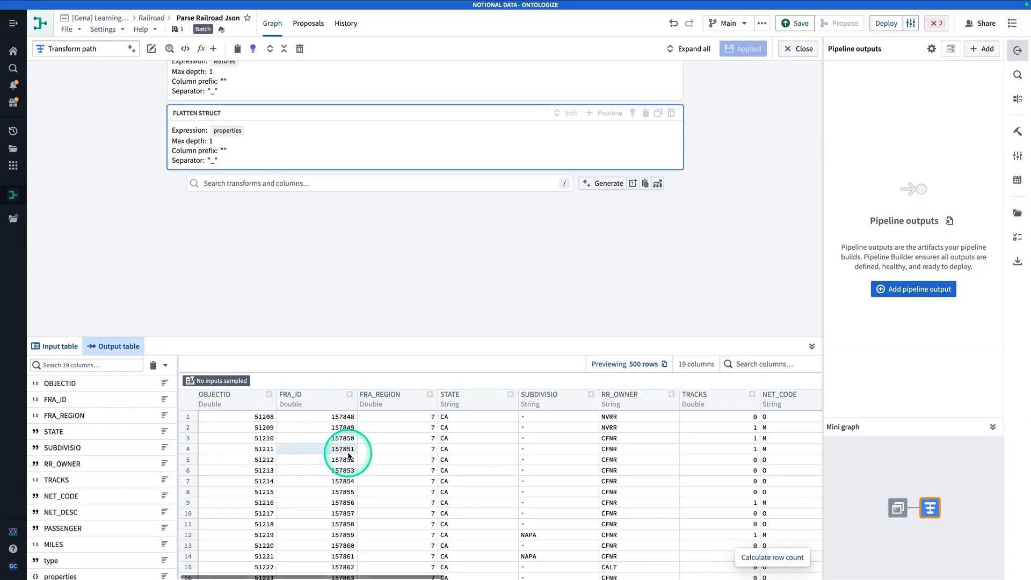
scroll(347, 452, right, 3)
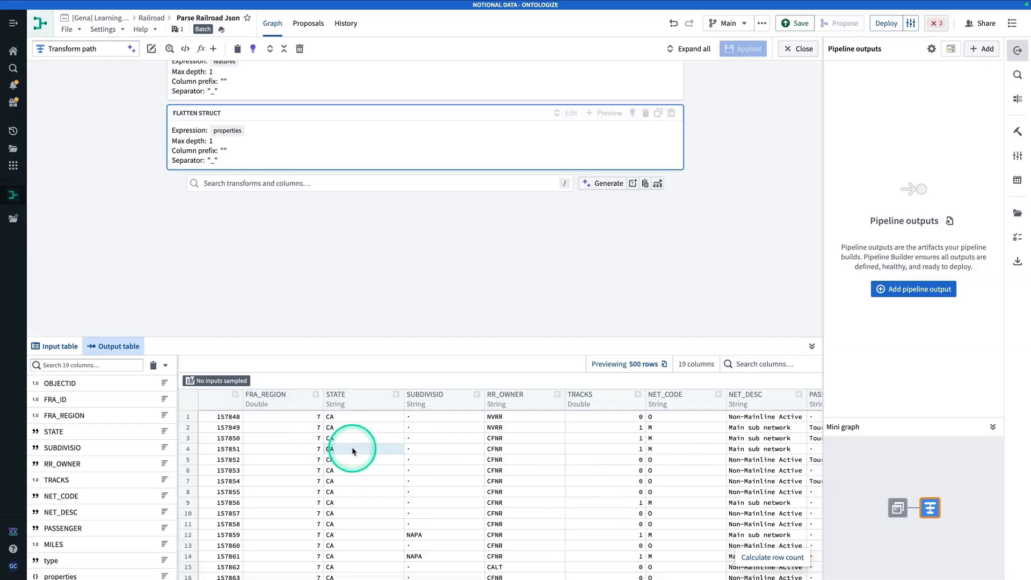
scroll(443, 481, right, 3)
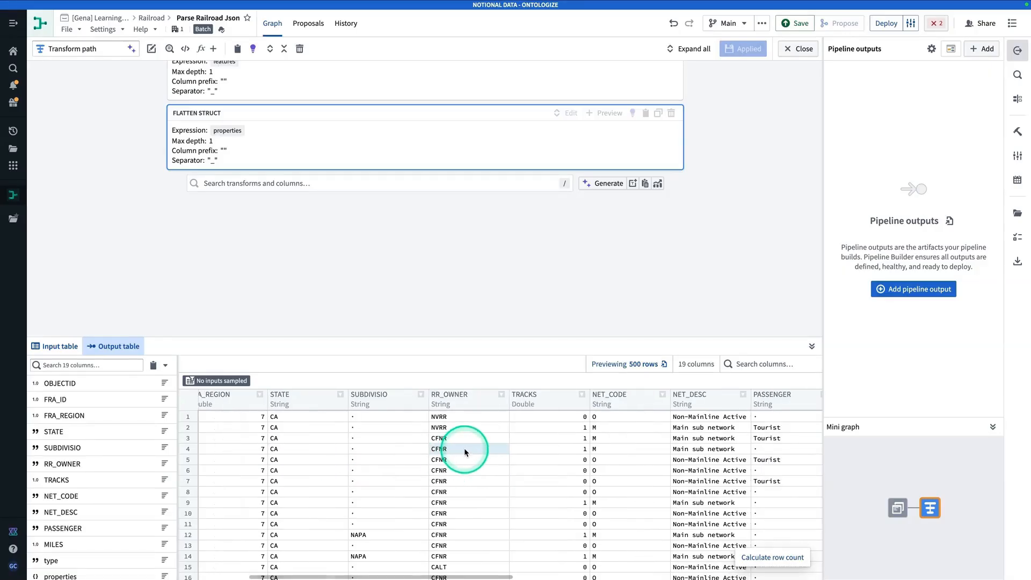
scroll(463, 457, right, 3)
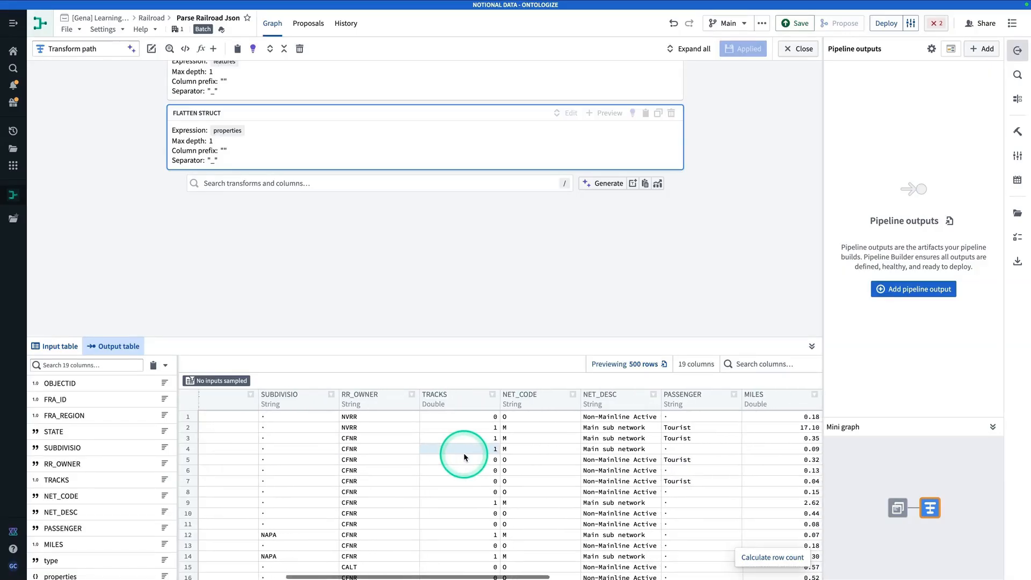
scroll(533, 456, right, 3)
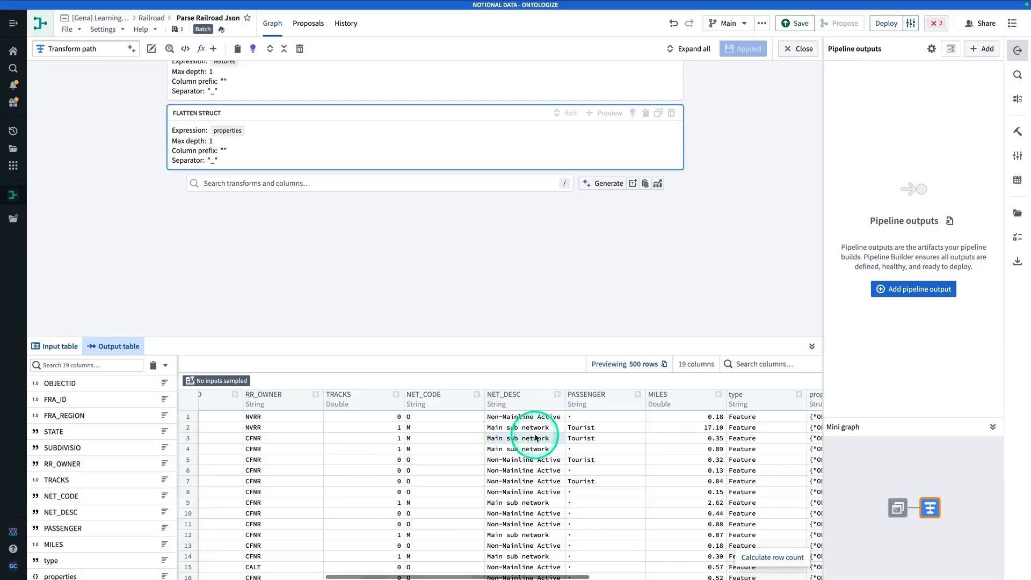
scroll(558, 493, right, 6)
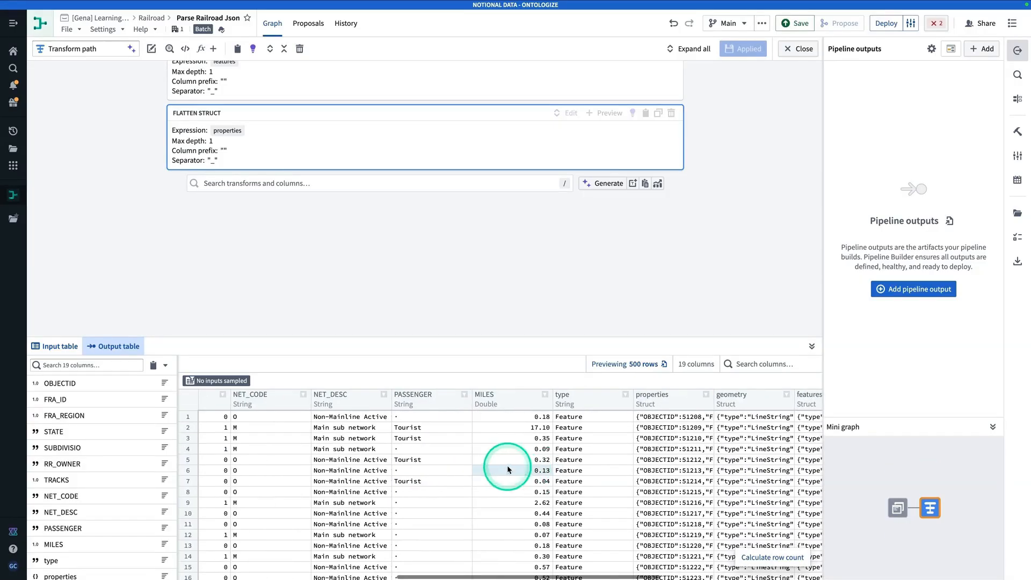
scroll(479, 466, right, 10)
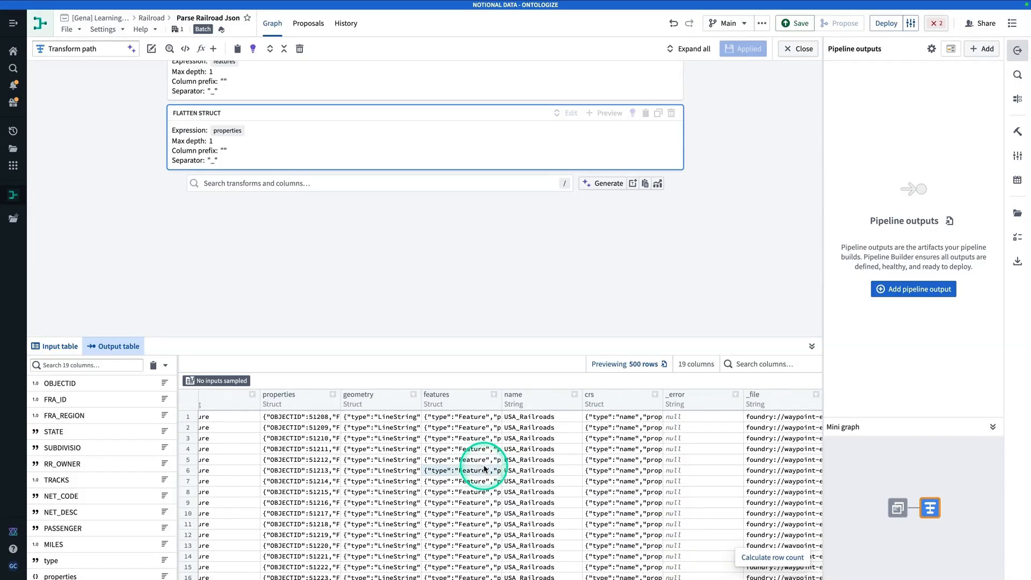
scroll(481, 468, left, 15)
scroll(478, 470, left, 5)
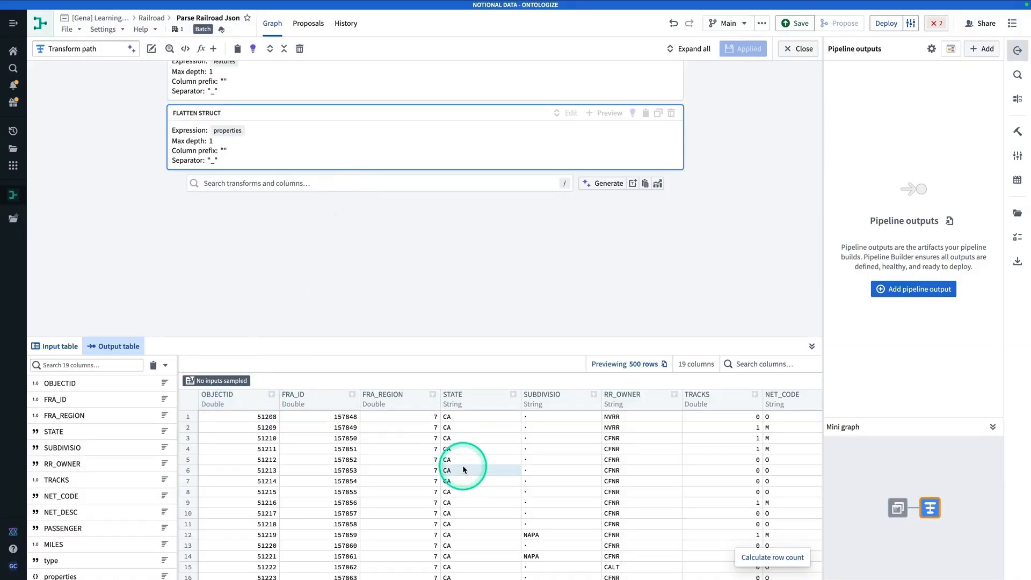
scroll(464, 465, right, 3)
scroll(381, 428, right, 10)
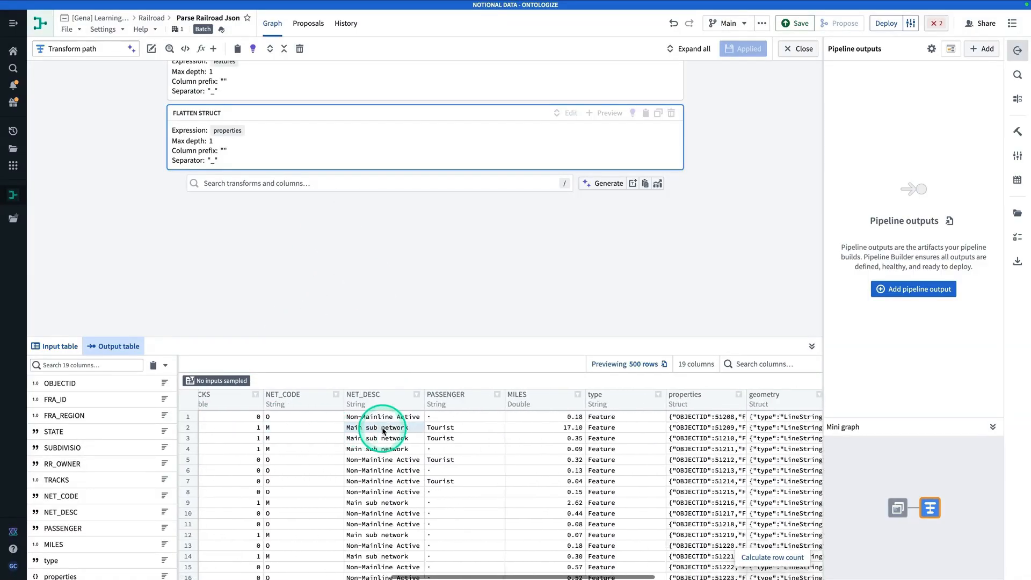
scroll(375, 428, right, 3)
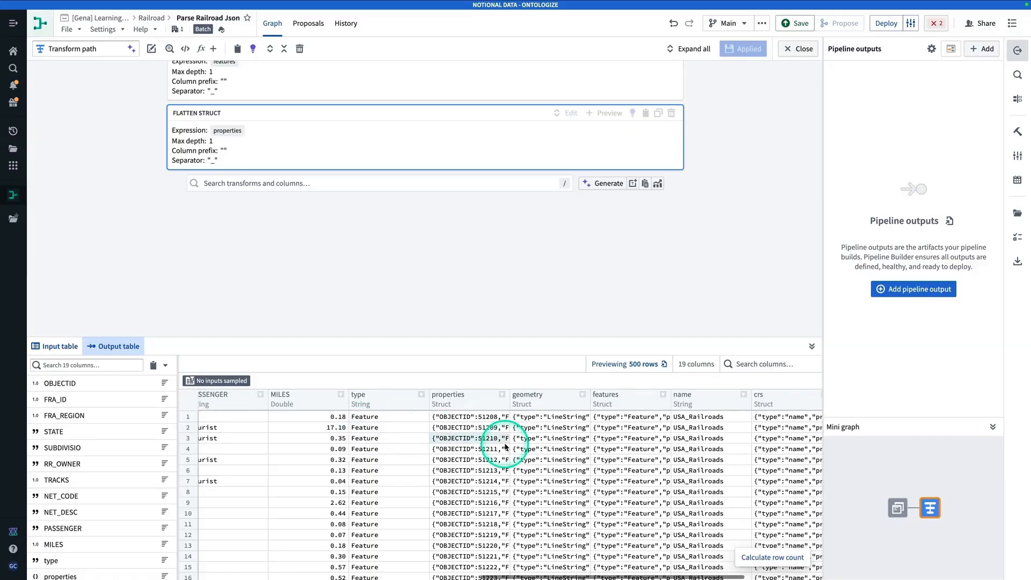
mouse_move(542, 448)
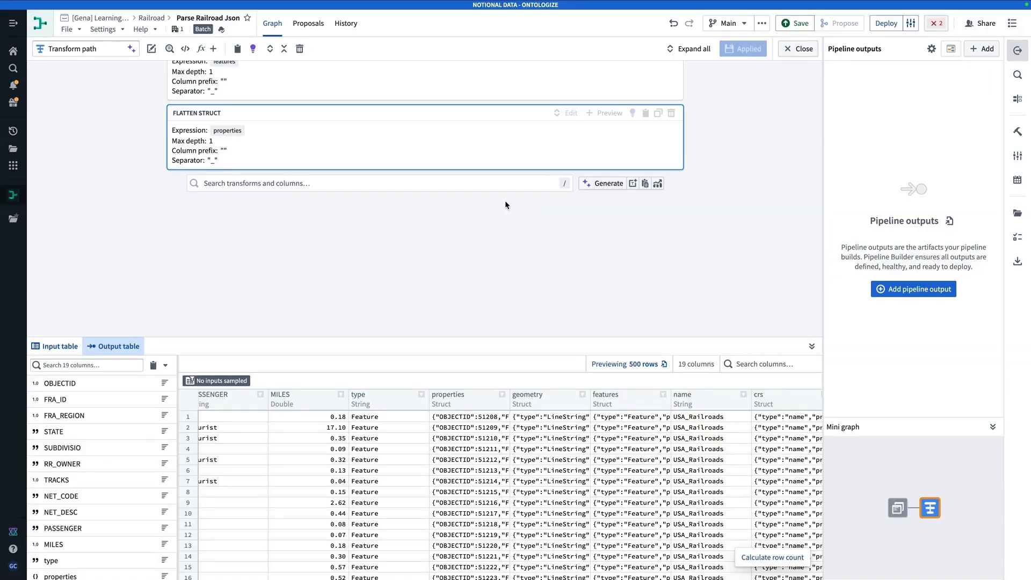
Apply a Convert data to JSON transform to geometry, replacing the original column, and widen that column in the output table.
click(417, 184)
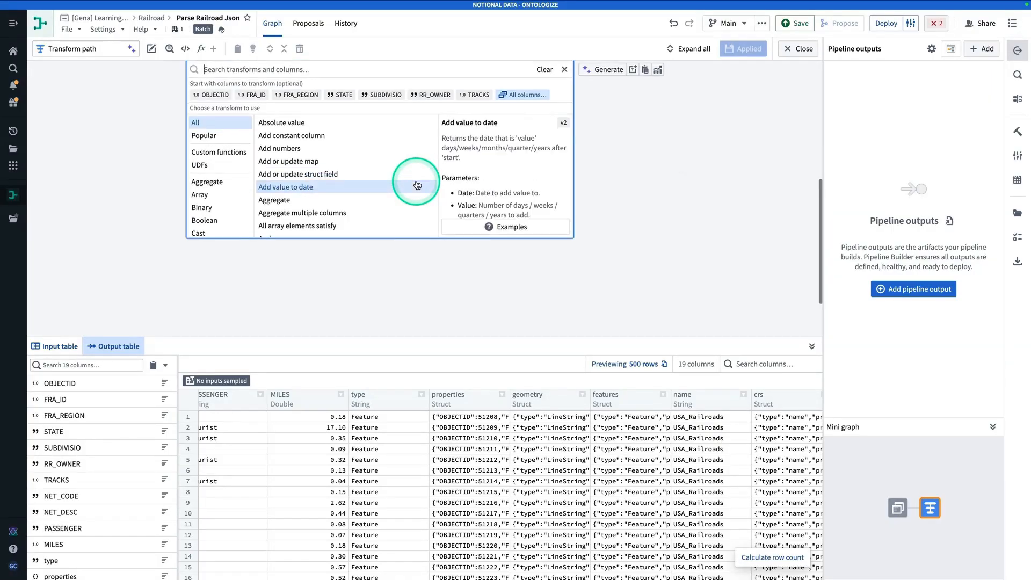
text(json)
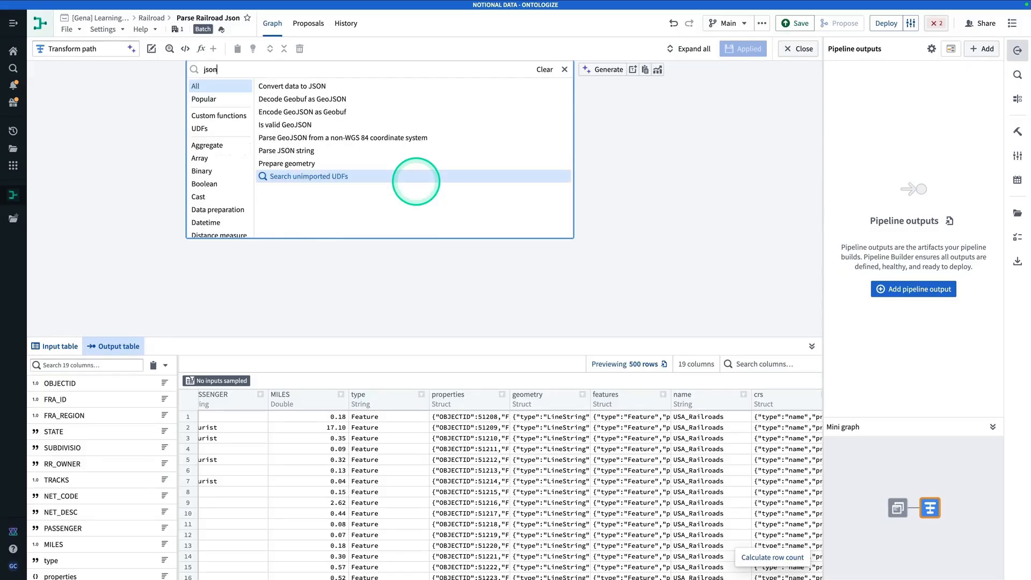
scroll(396, 184, down, 1)
scroll(403, 197, up, 3)
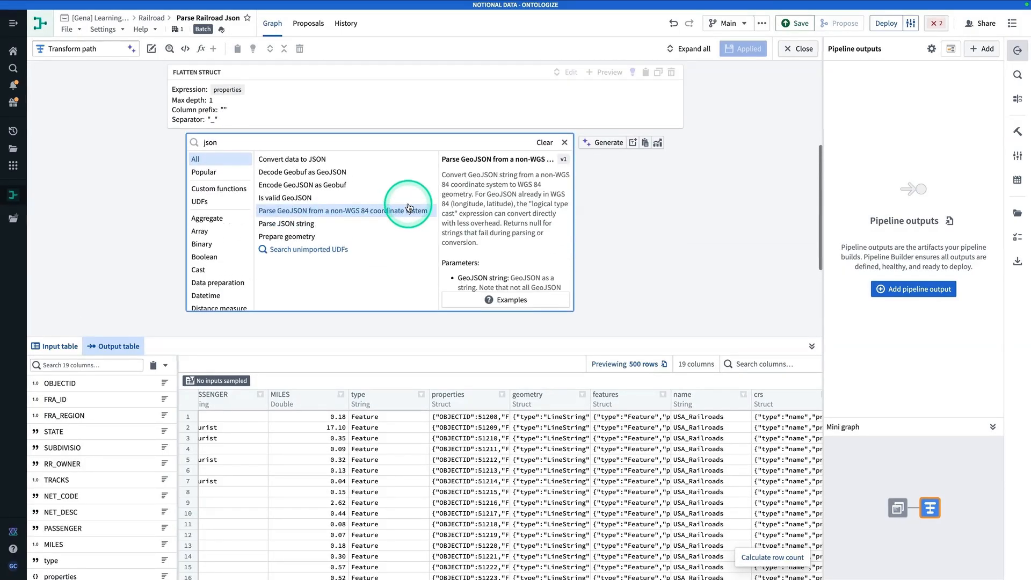
click(356, 173)
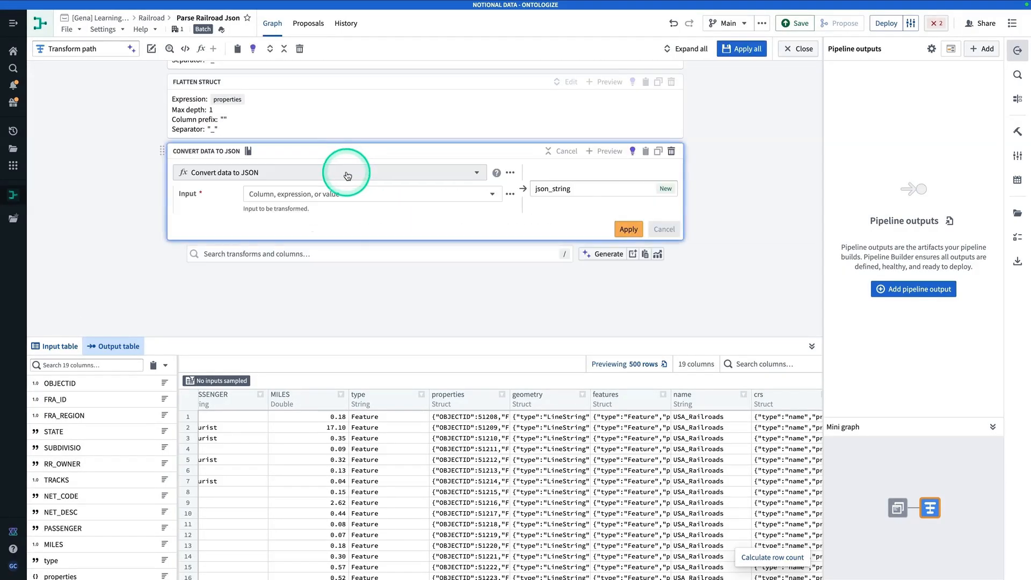
click(341, 193)
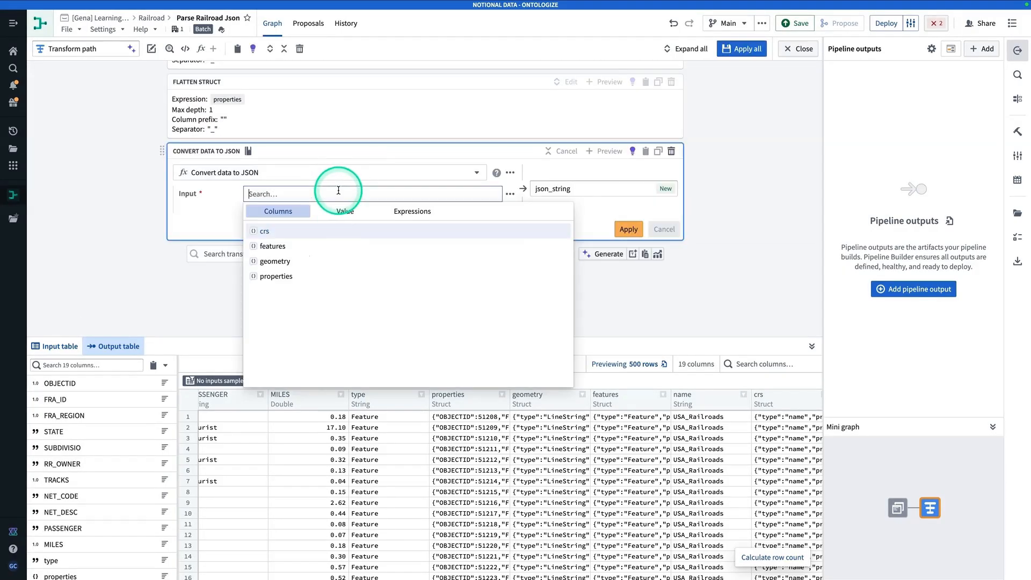
click(341, 260)
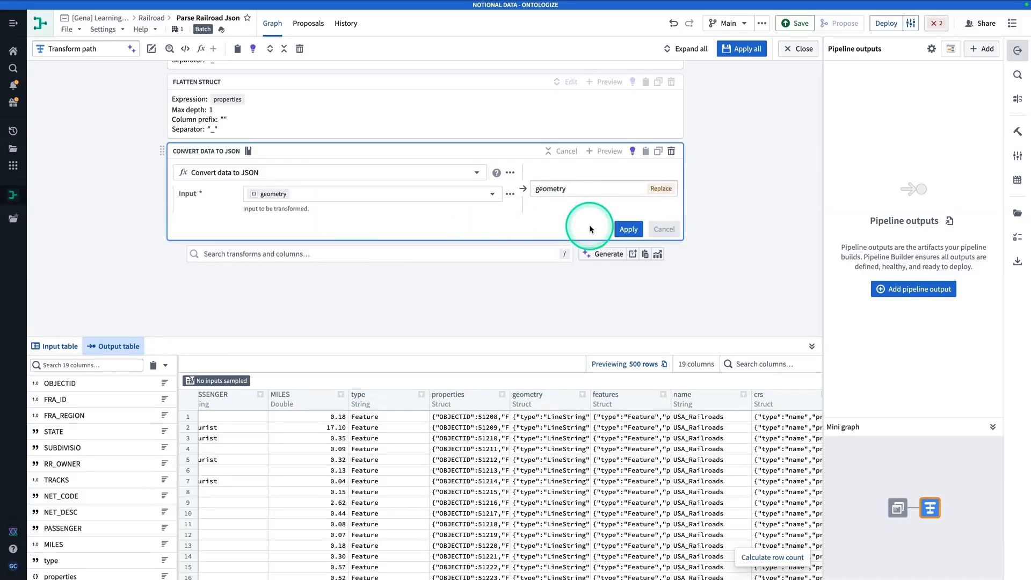
click(628, 229)
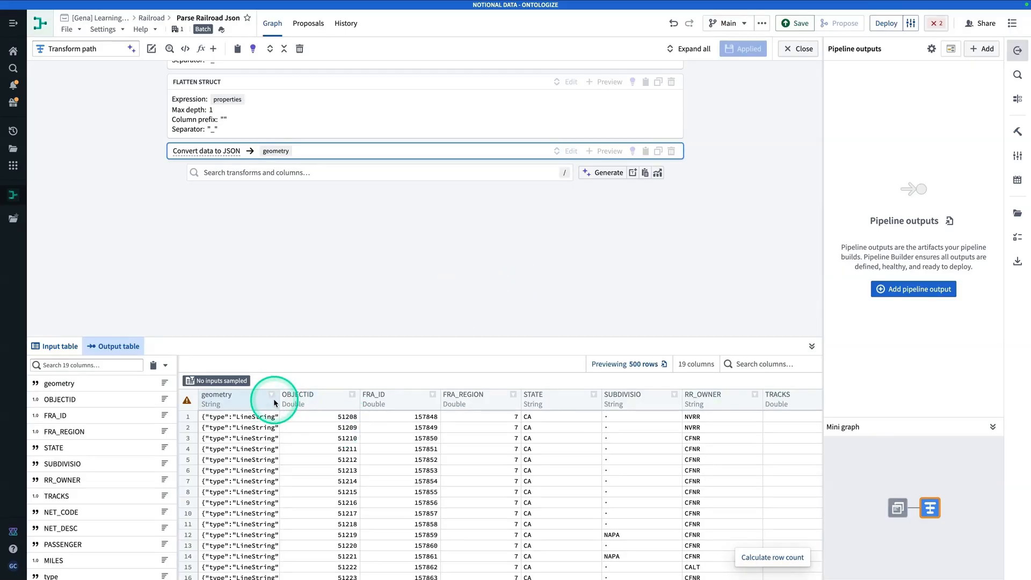
drag(279, 400, 453, 404)
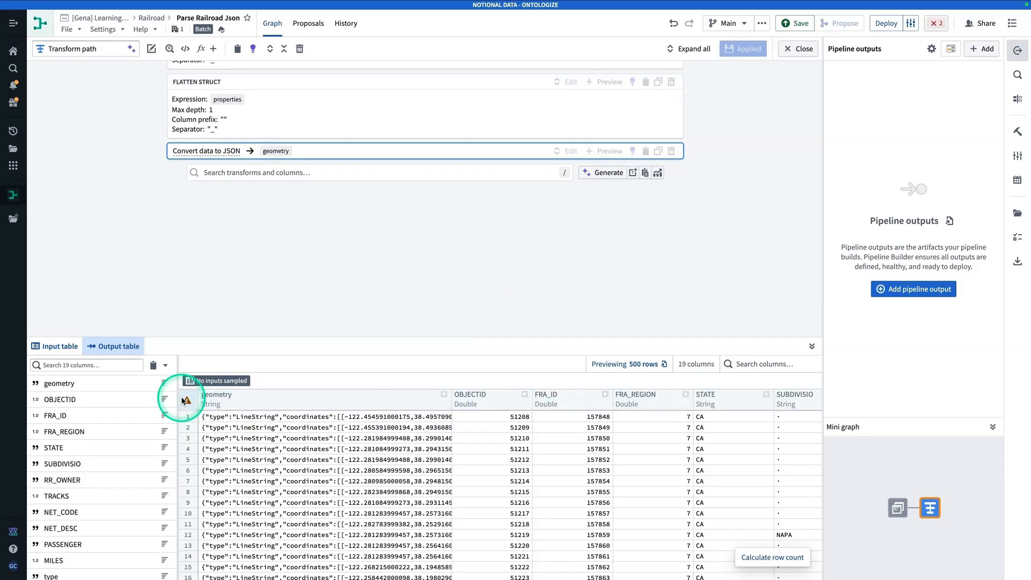
Apply a Prepare geometry transform to the geometry column in Simple output mode, replacing the original column.
click(274, 172)
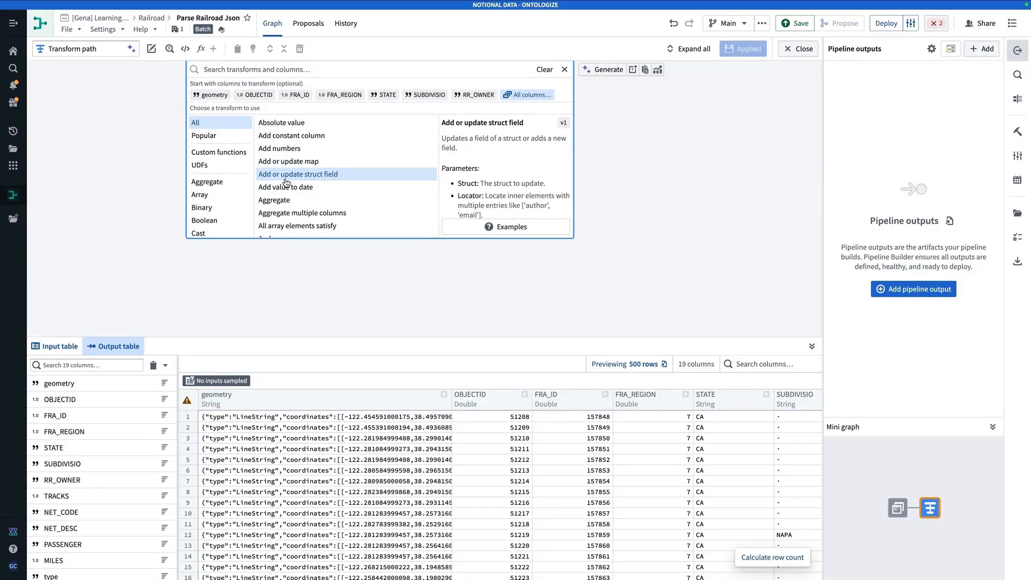
text(prepared)
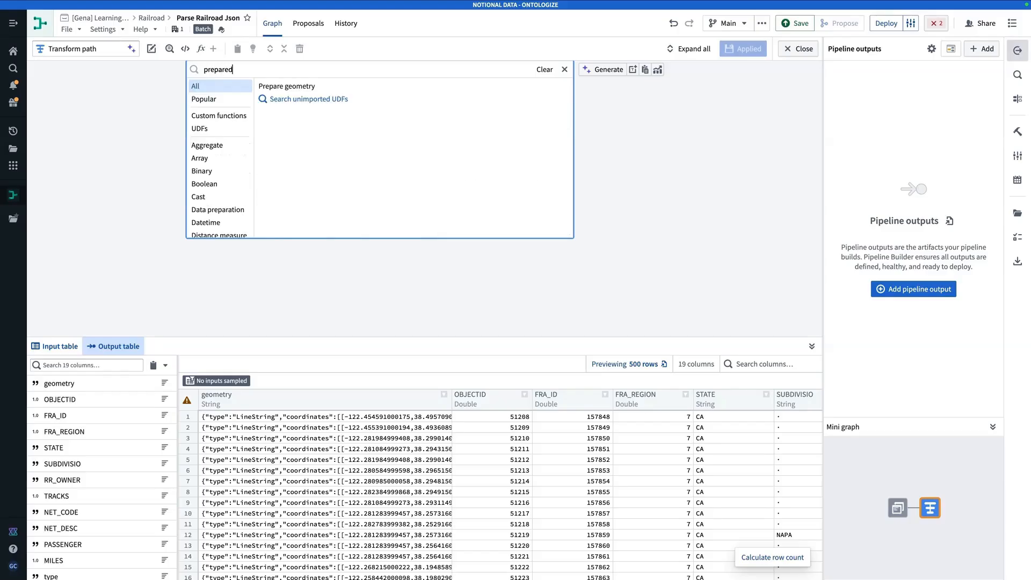
key(BackSpace)
click(299, 86)
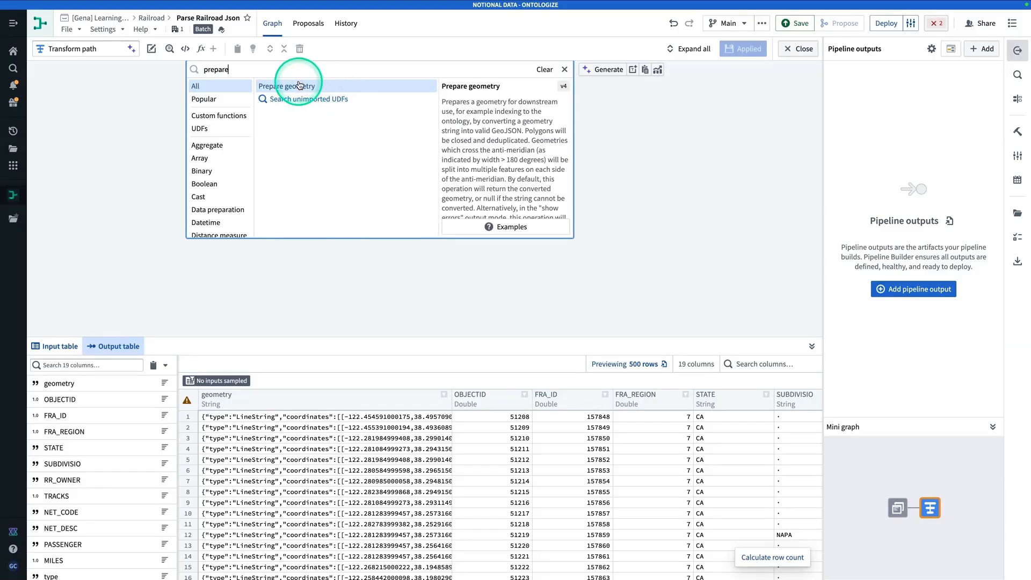
click(299, 86)
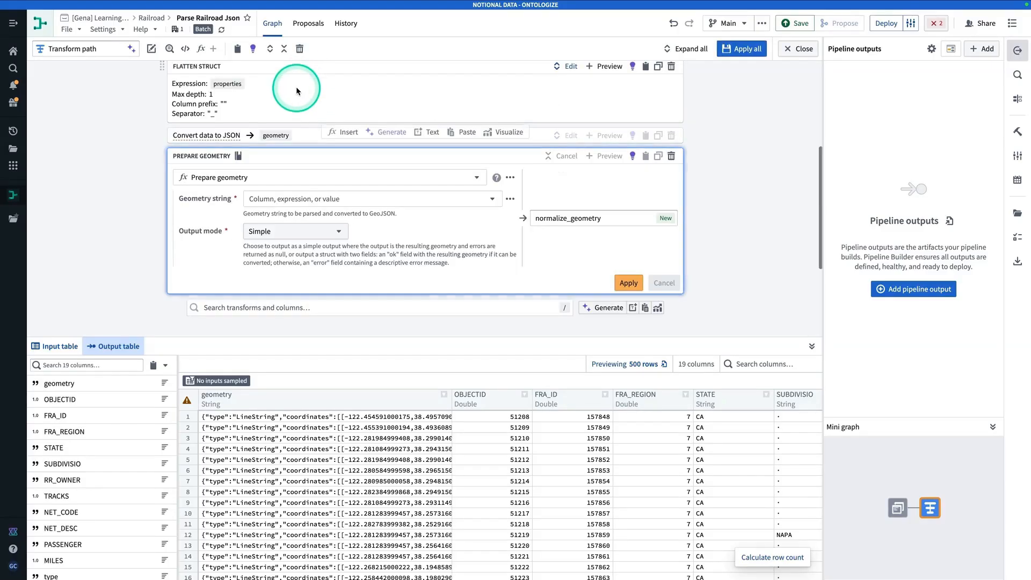
click(315, 199)
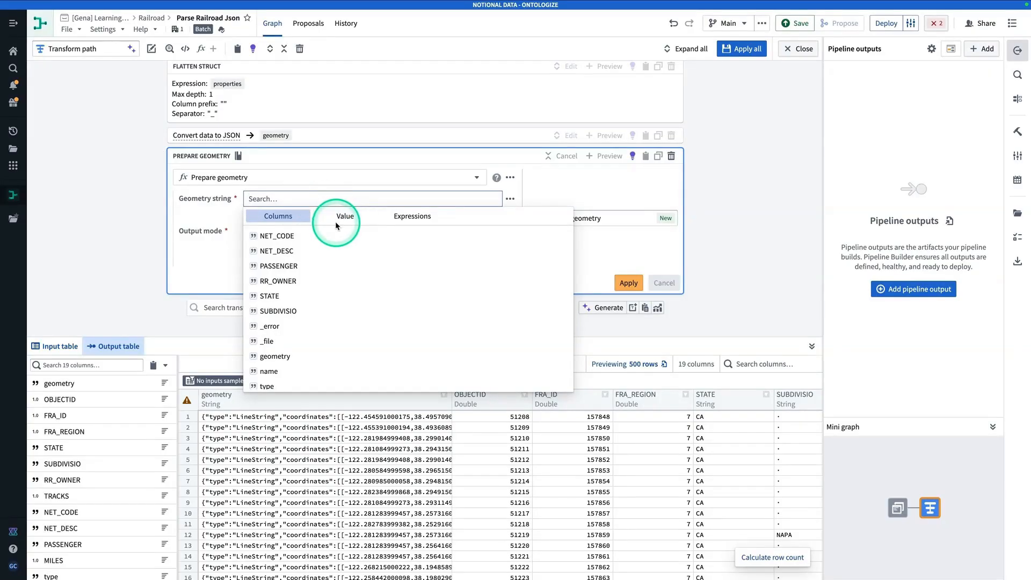
click(358, 223)
click(278, 216)
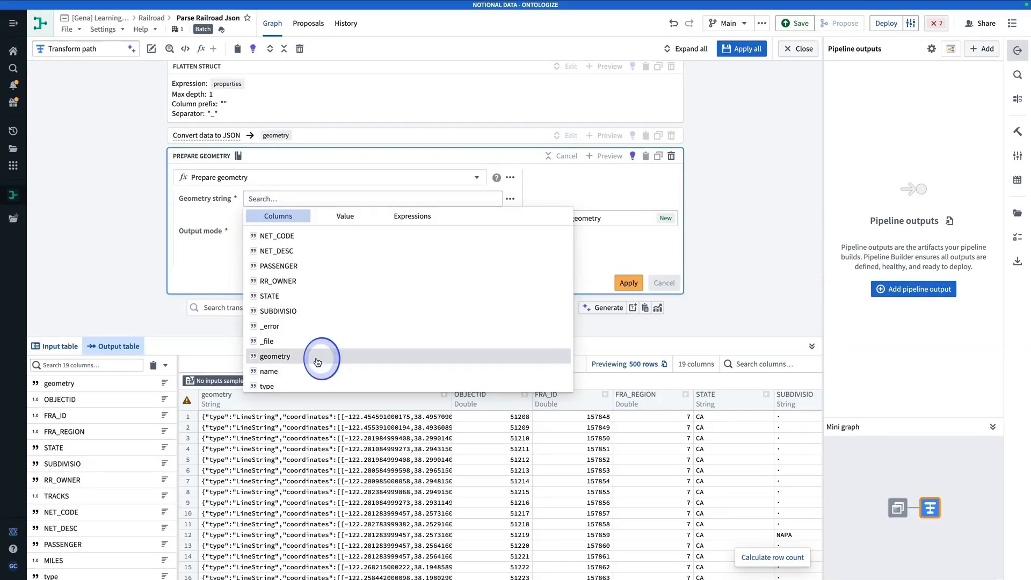
click(317, 356)
click(561, 262)
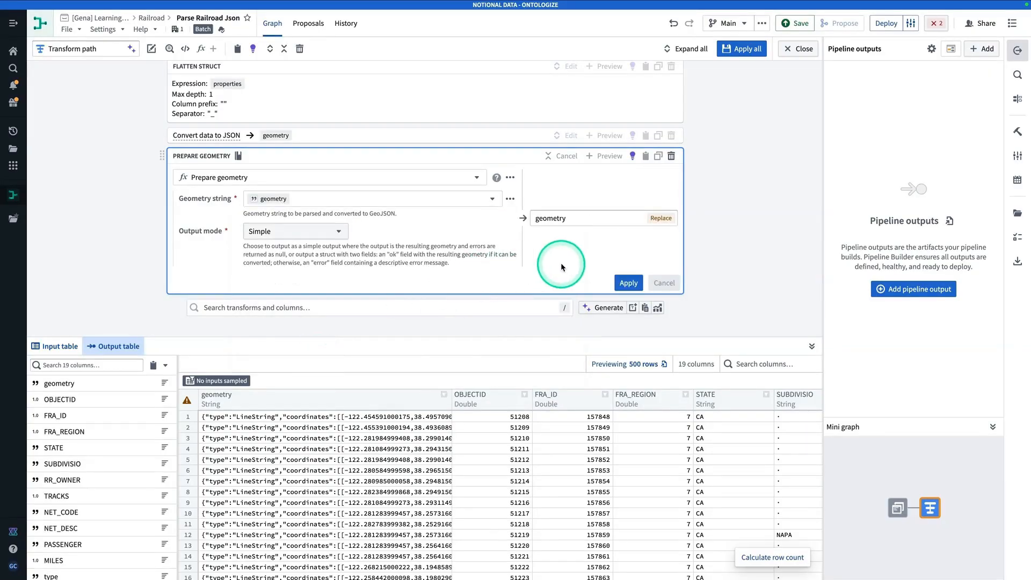
click(627, 283)
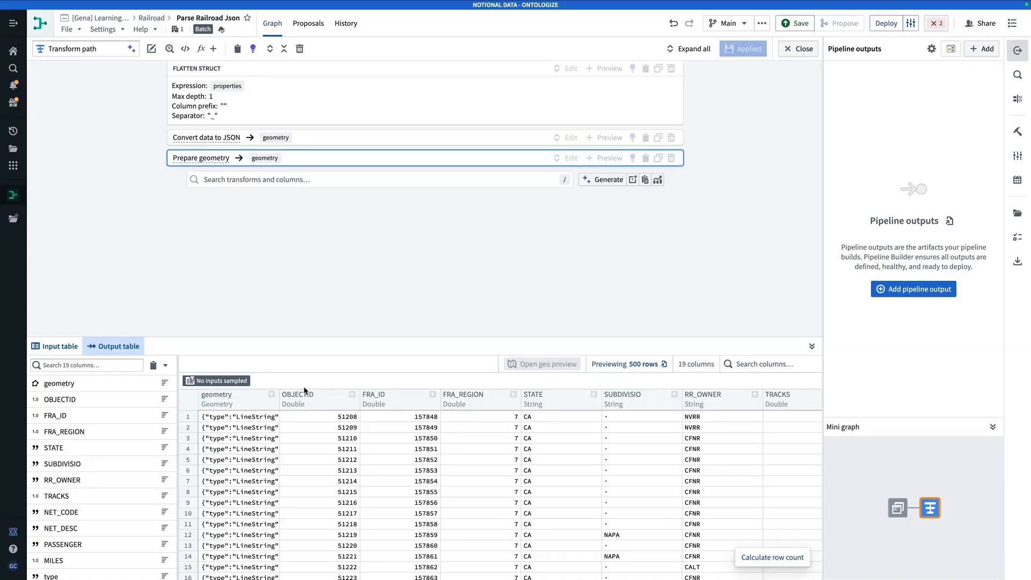
Preview the geometry column on a map, examine the railroad lines around California, and return to the output table.
click(224, 406)
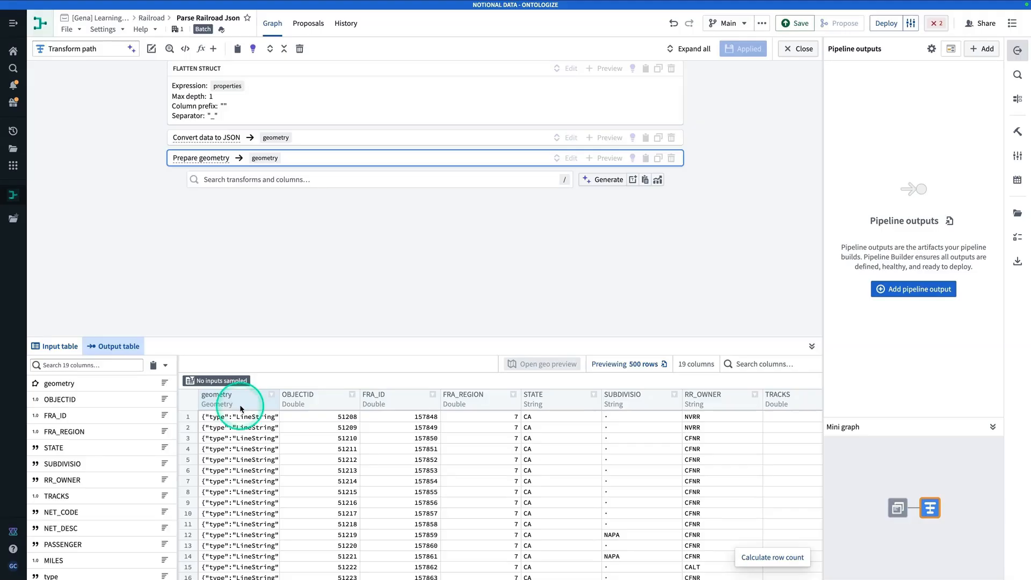
click(239, 405)
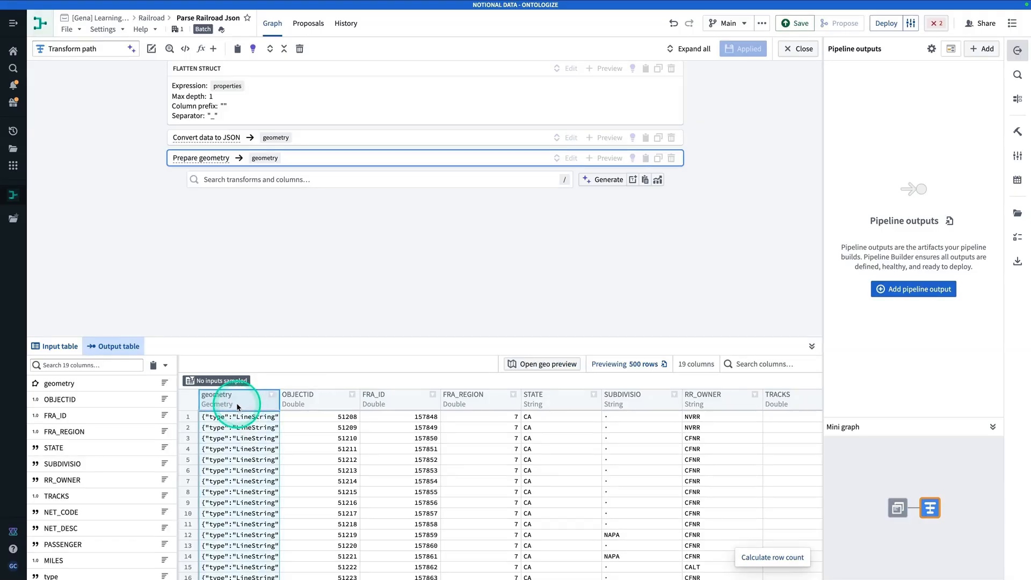
click(537, 367)
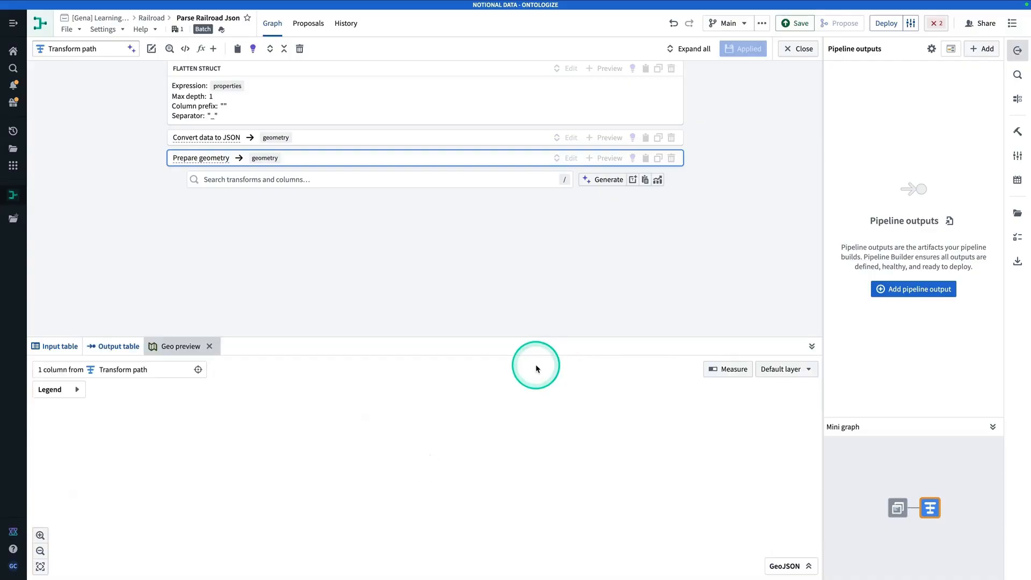
scroll(419, 421, down, 5)
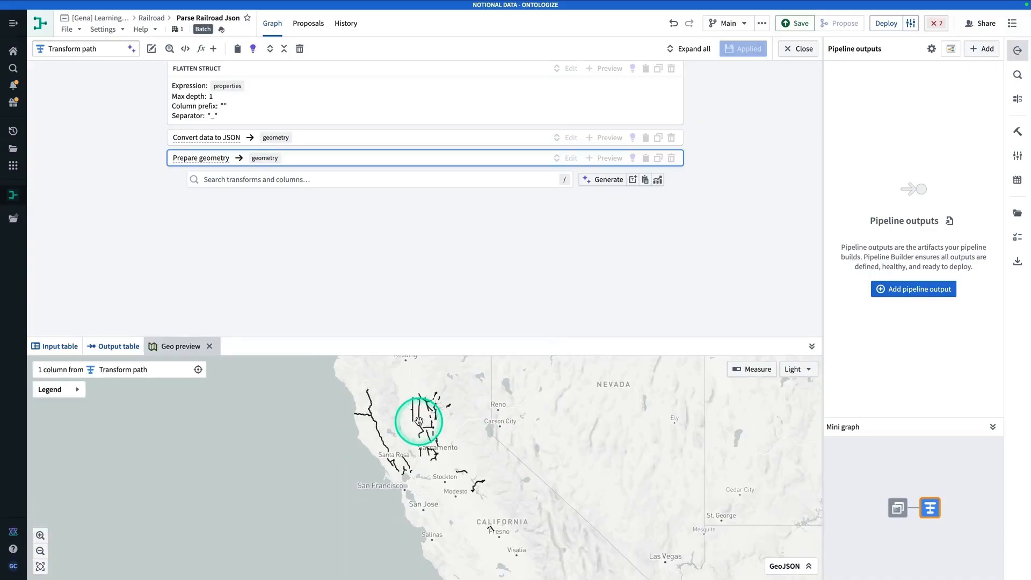
scroll(419, 421, up, 3)
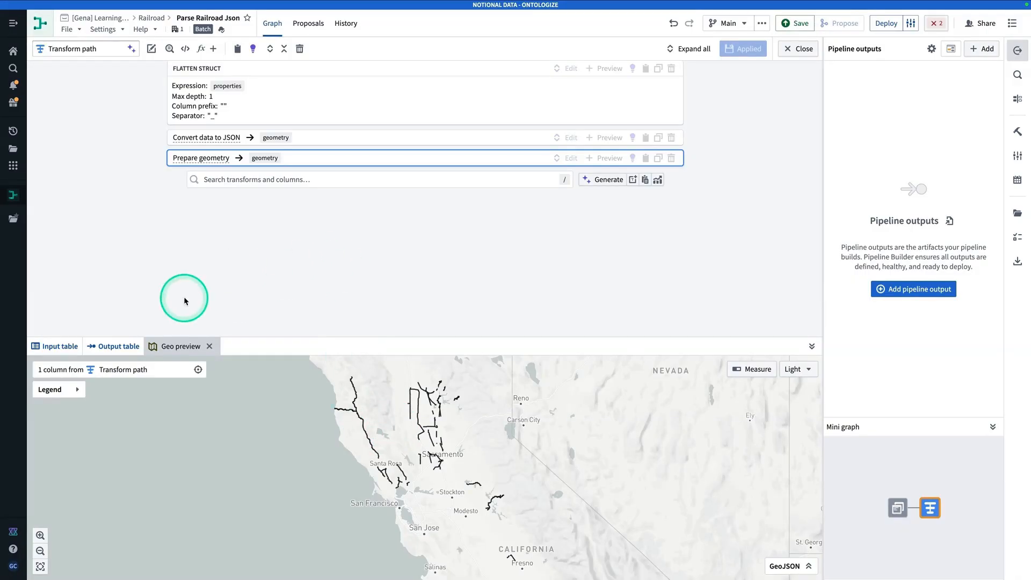
click(115, 344)
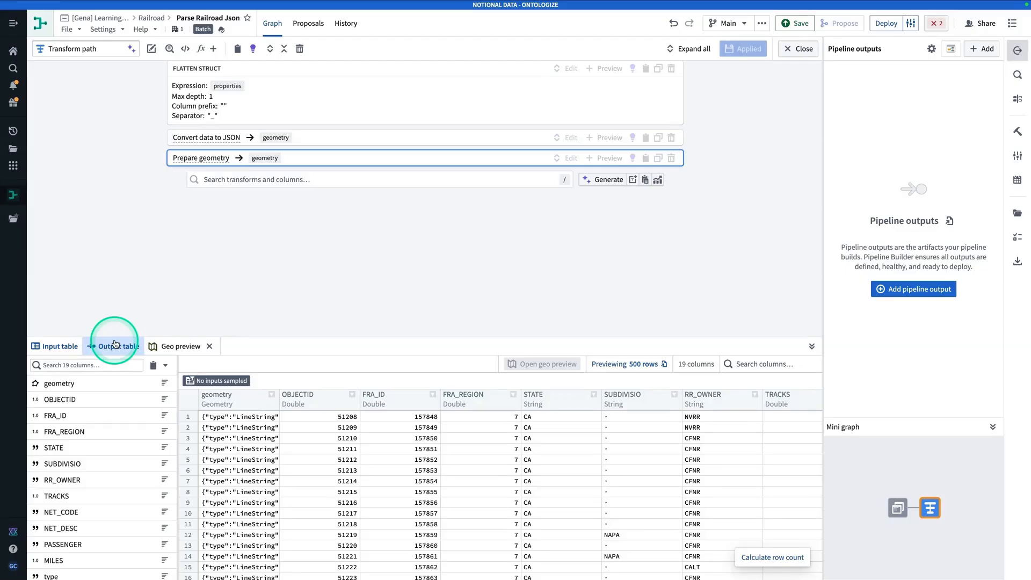
Apply a Cast transform that converts the OBJECTID column to String, replacing the original column.
click(337, 180)
text(cast)
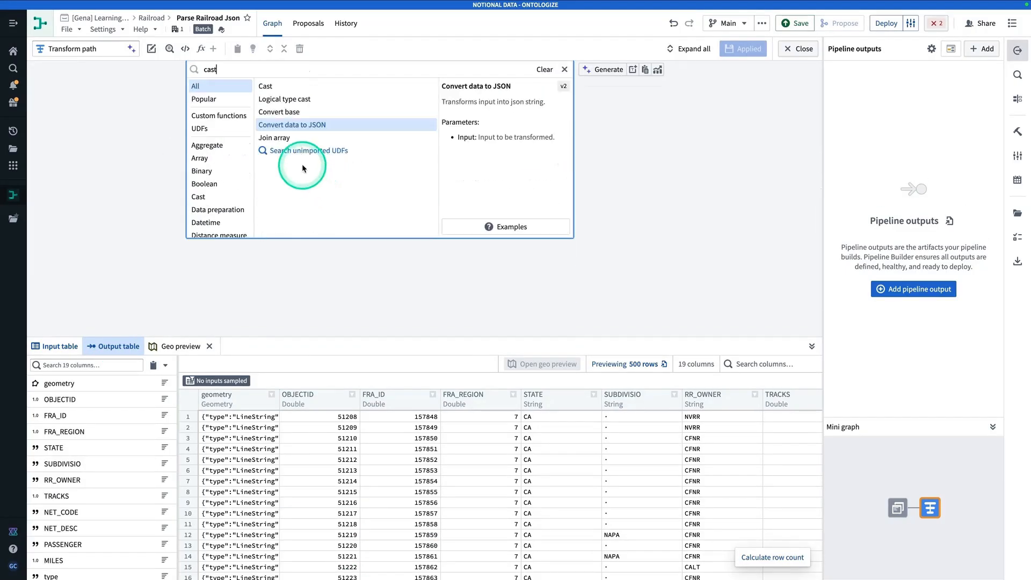
click(303, 86)
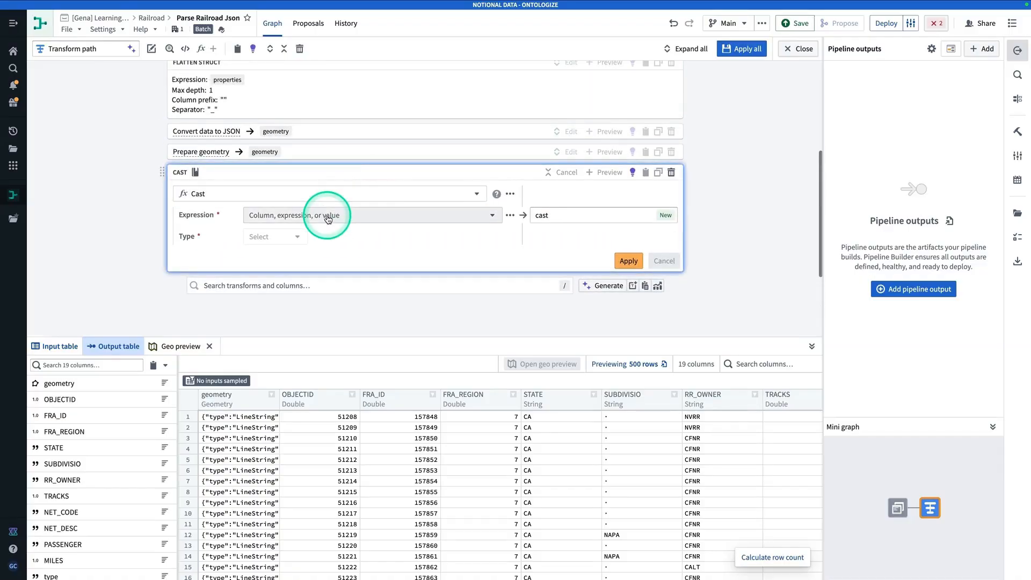
click(328, 217)
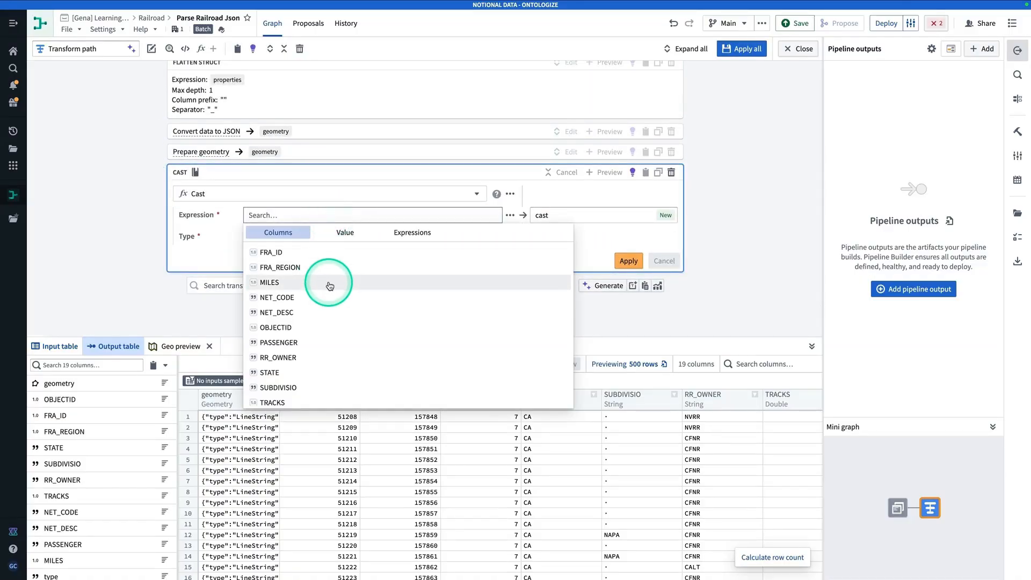
scroll(327, 282, down, 3)
scroll(328, 282, up, 2)
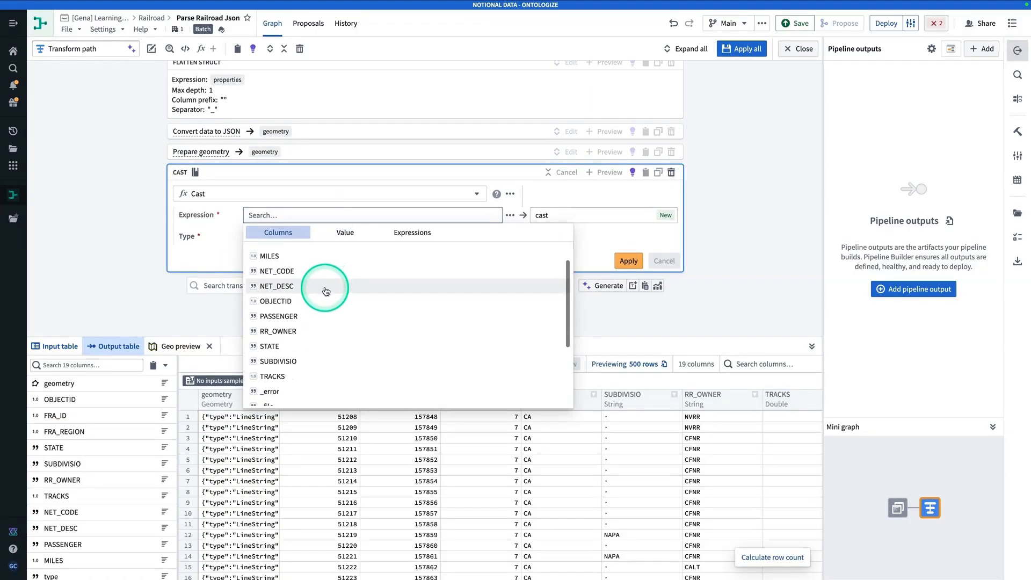
click(325, 299)
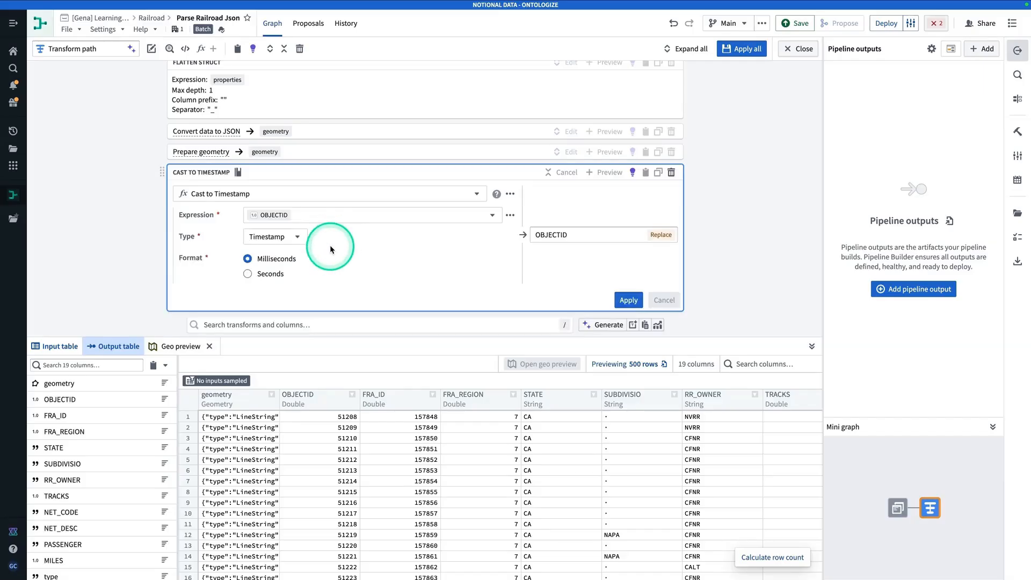
click(293, 237)
click(295, 404)
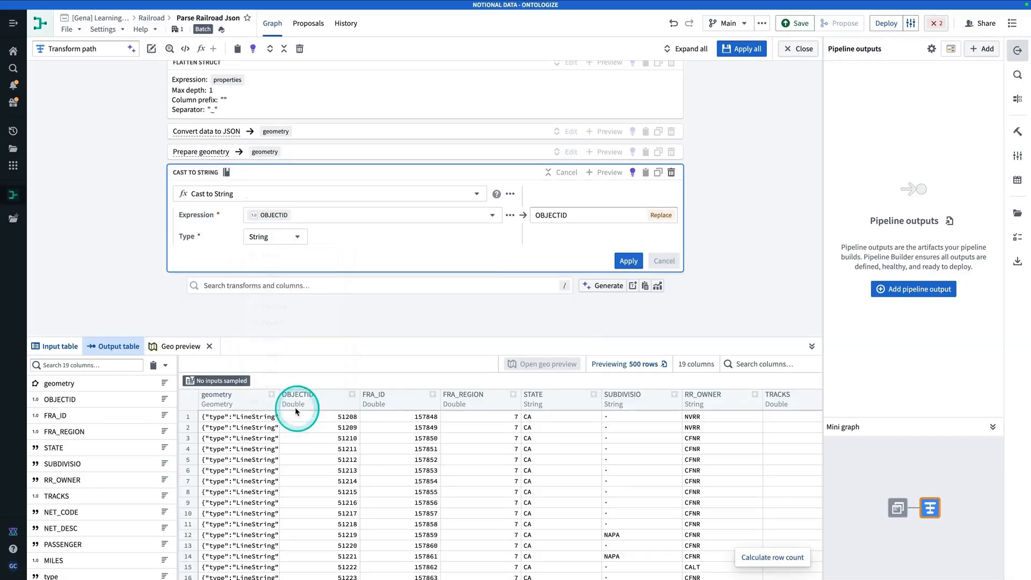
click(628, 261)
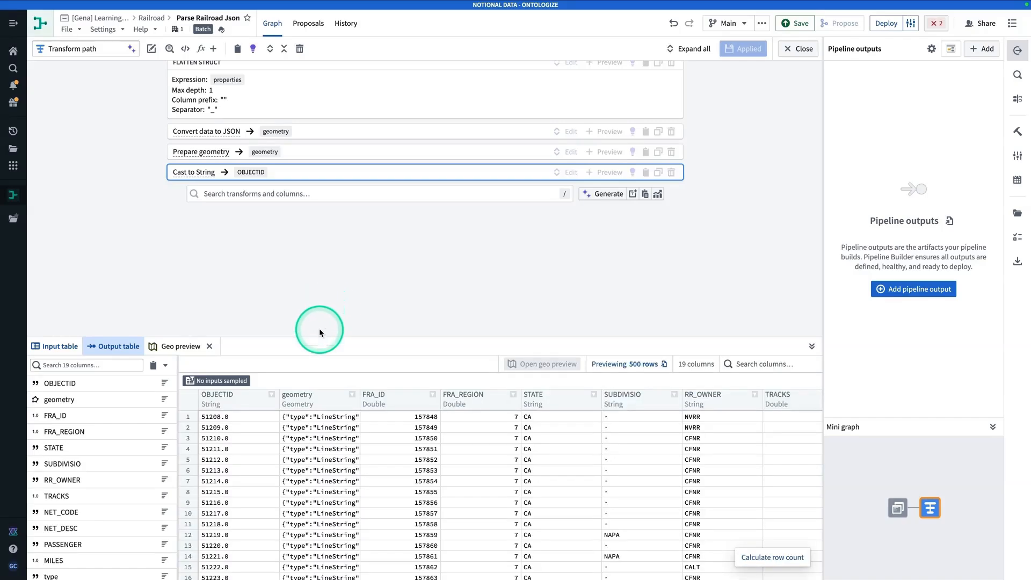
View the OBJECTID column's statistics and check whether each value occurs only once.
click(271, 395)
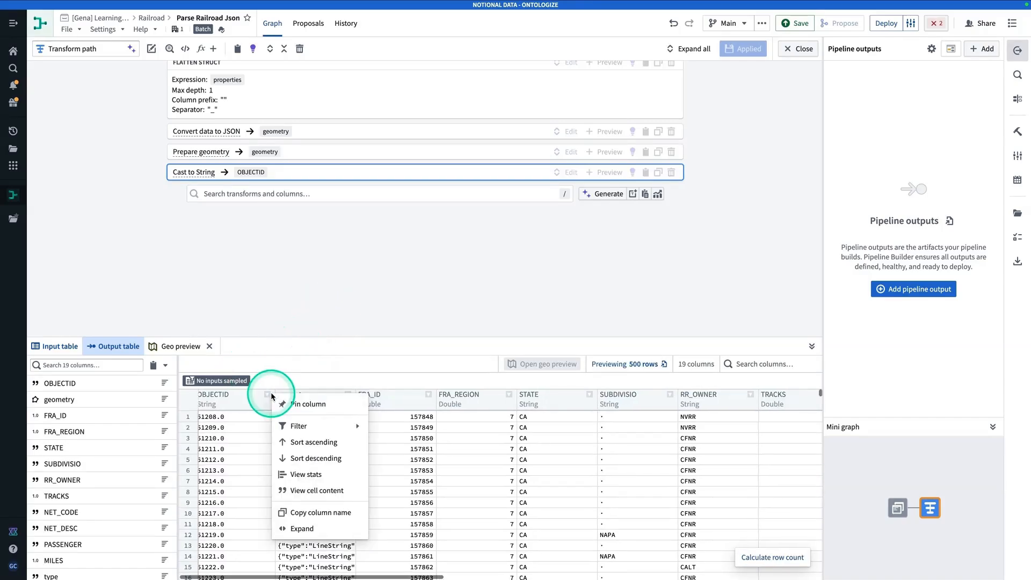
click(318, 475)
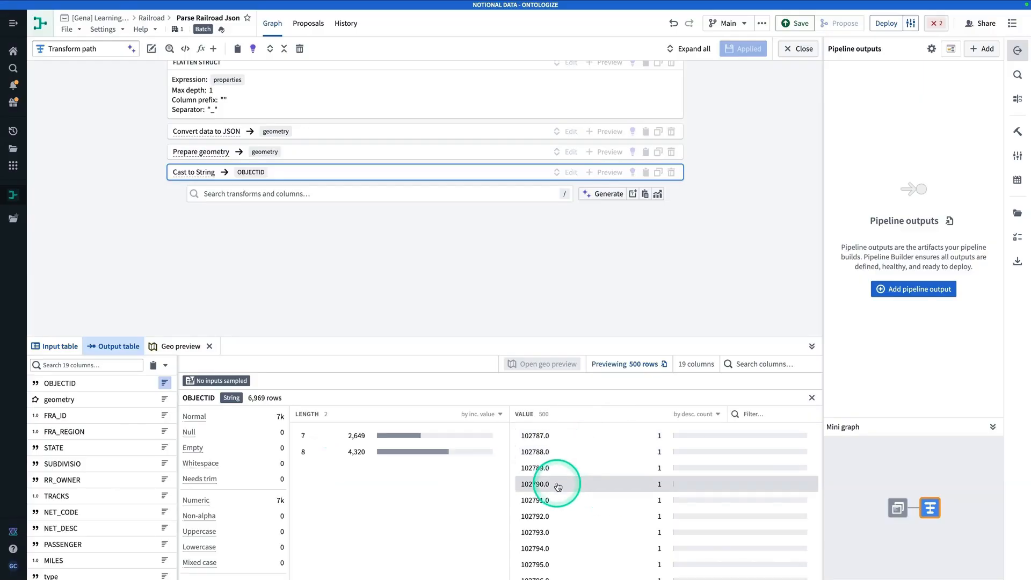
scroll(590, 524, down, 5)
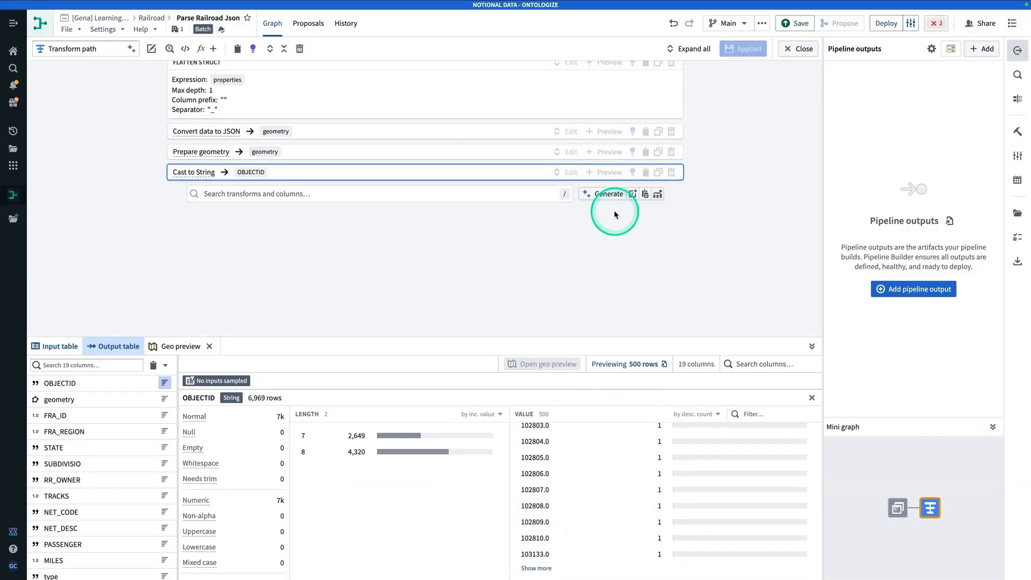
Close the transform path editor, add a new object type output to Transform path, and name it Railroad.
click(802, 52)
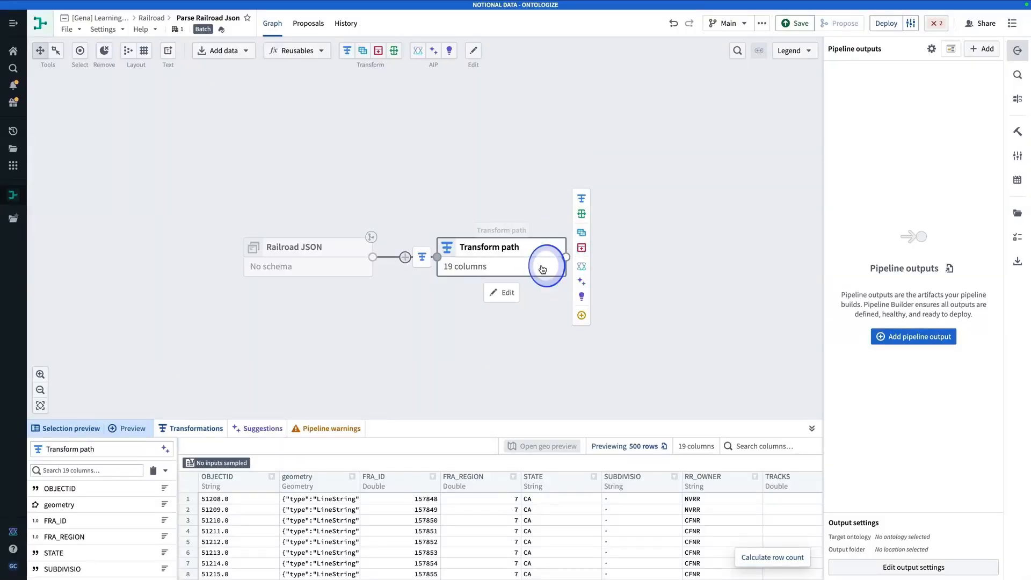
click(583, 315)
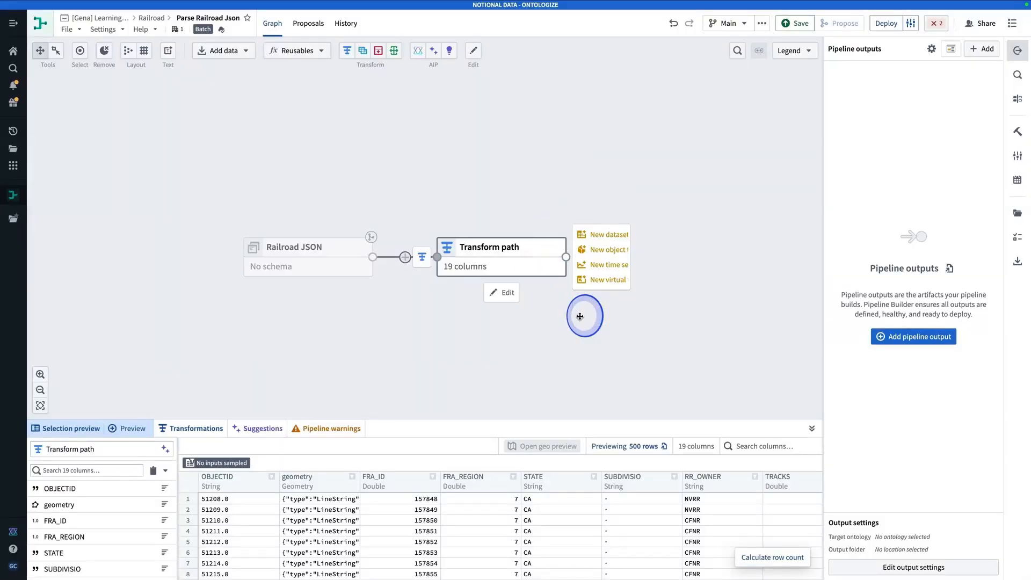
click(606, 250)
click(884, 81)
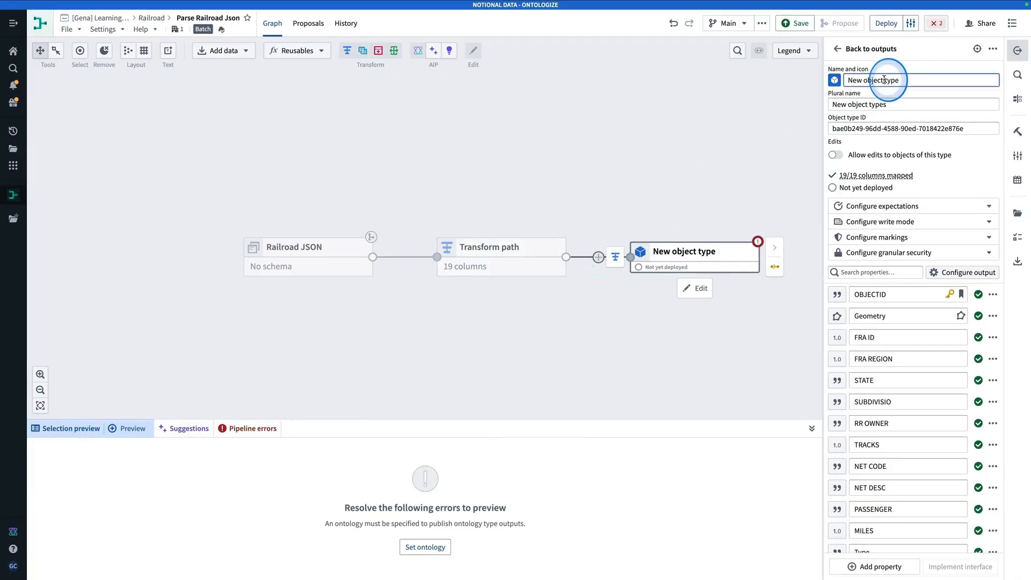
text(Railroad)
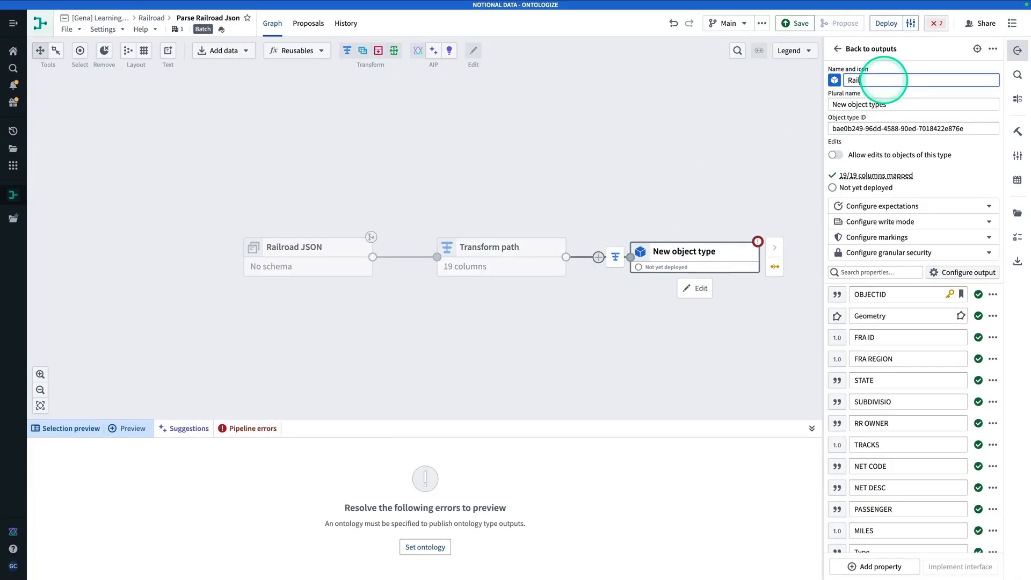
Give the Railroad object type the Train icon in yellow (hex FBD065).
click(835, 80)
click(895, 120)
text(train)
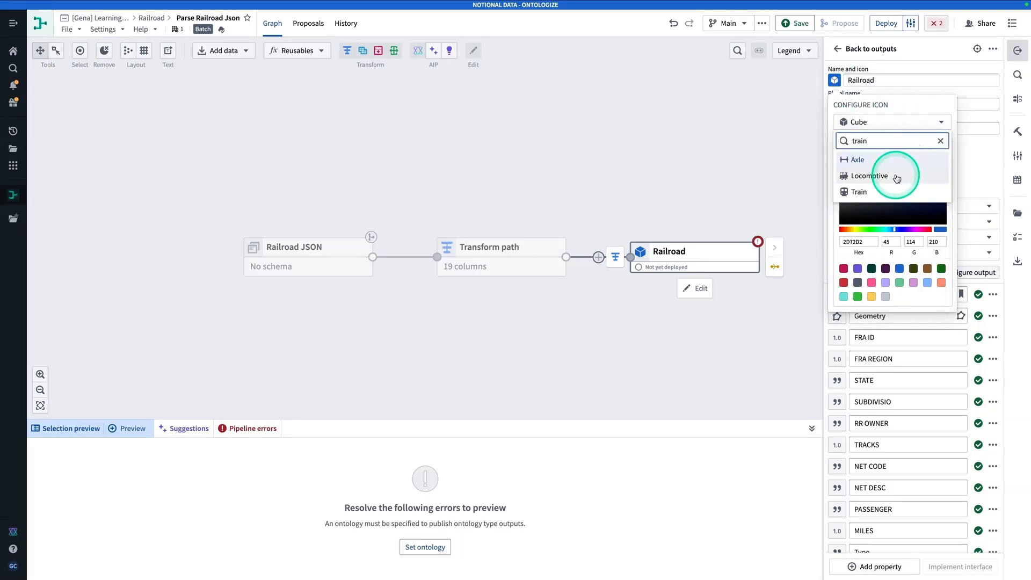
click(893, 195)
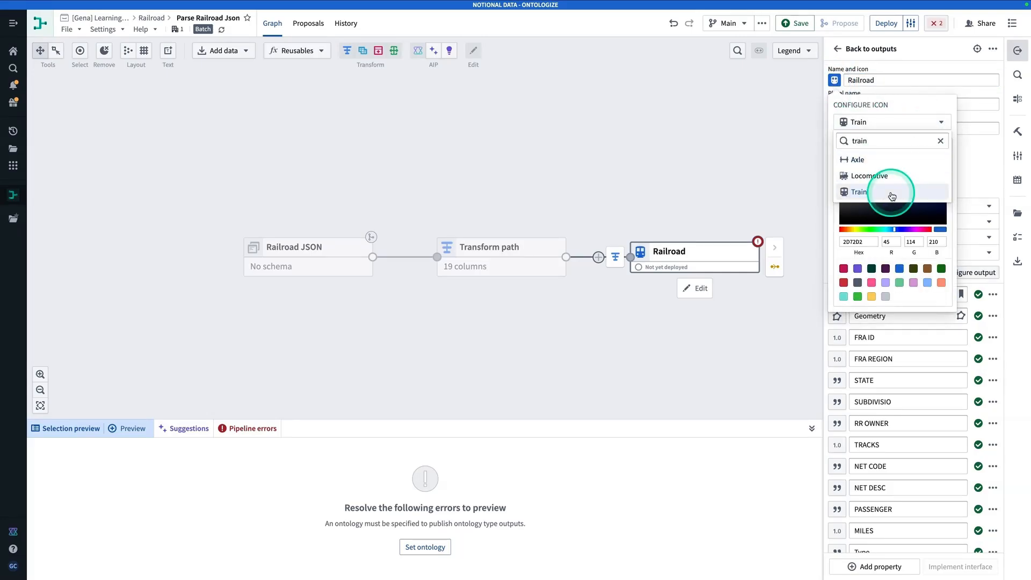
click(872, 297)
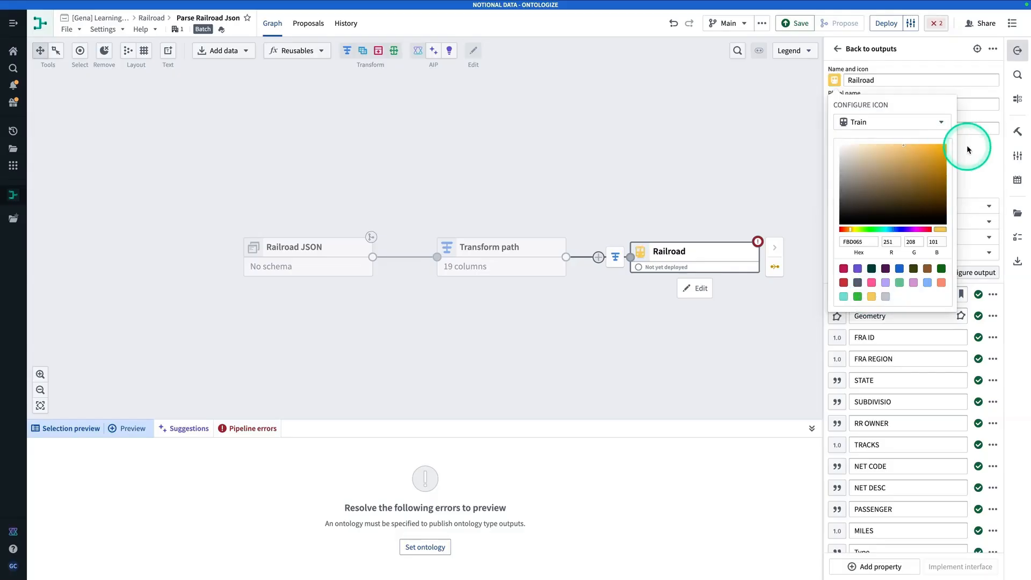
click(982, 169)
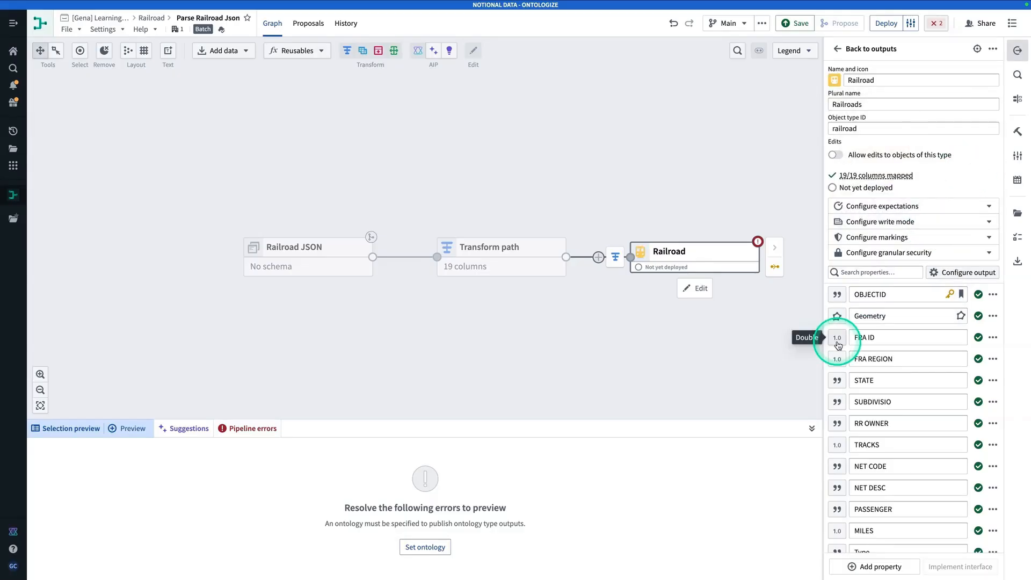
Select Geometry as the type of the object type's Geometry property.
click(839, 317)
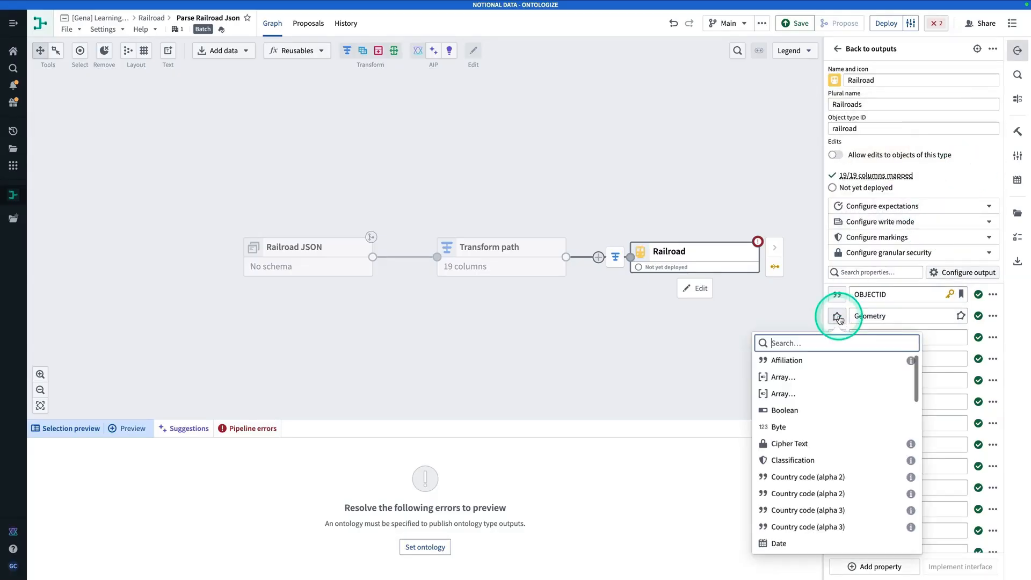
scroll(836, 426, down, 5)
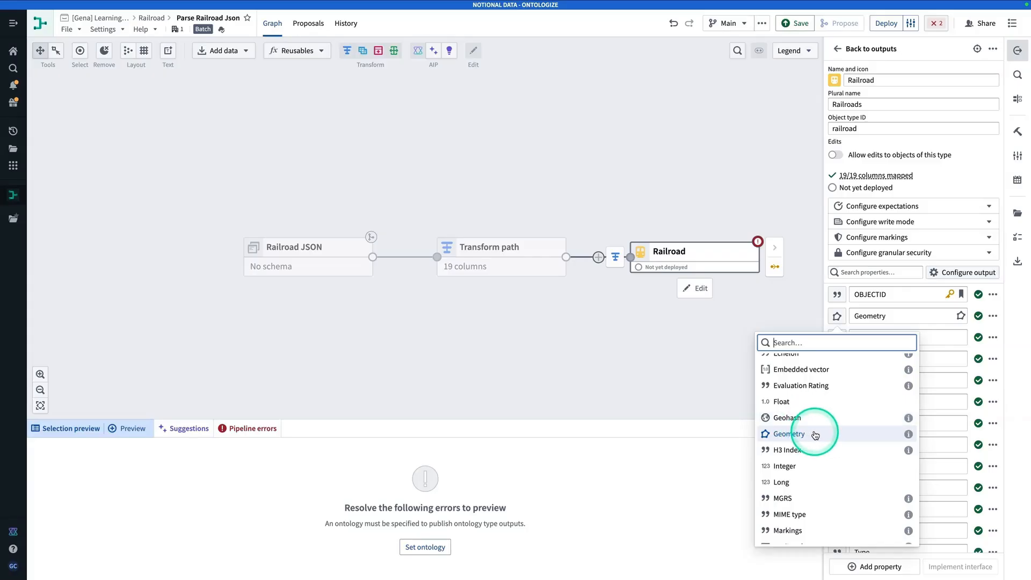
click(815, 435)
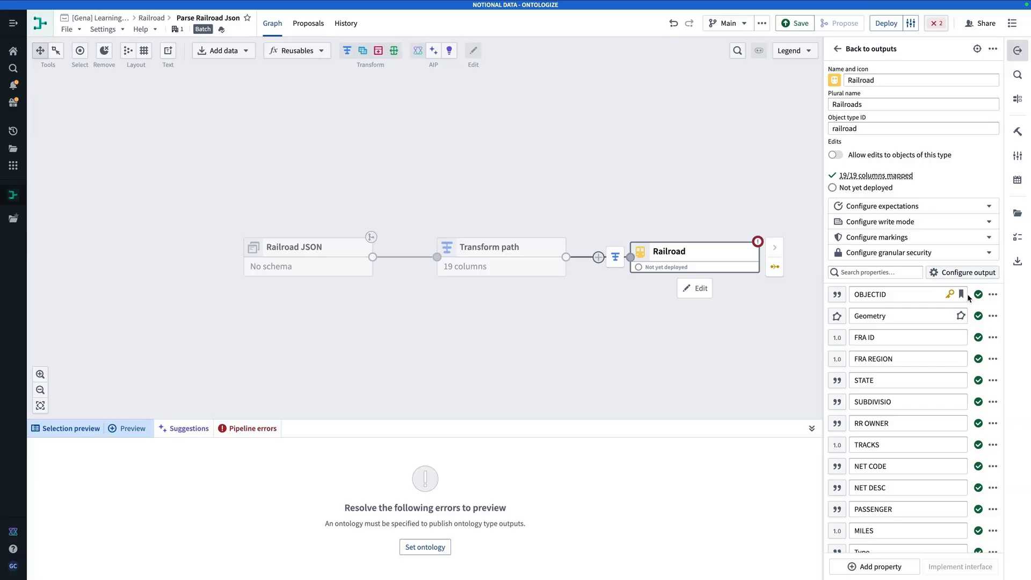
Save the pipeline, review its deployment errors, and set its outputs to target Ontologize Public Ontology with Railroad as the output folder.
click(795, 23)
click(910, 24)
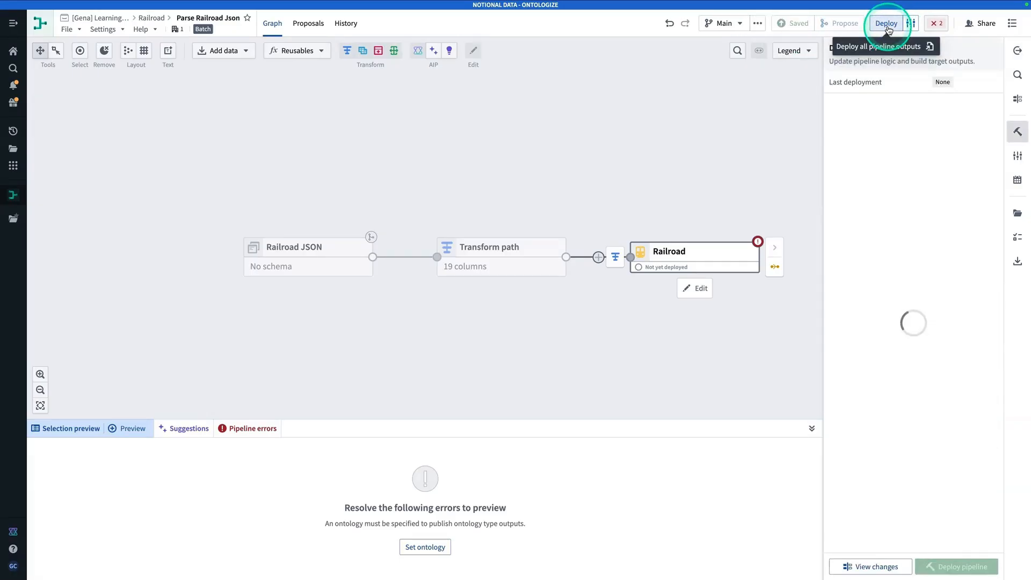
click(956, 110)
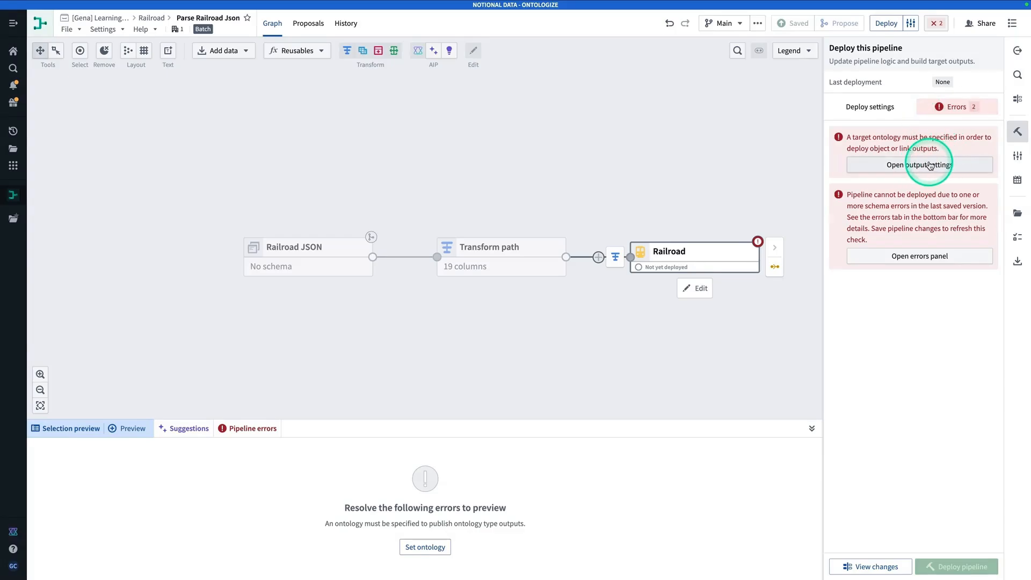
click(899, 164)
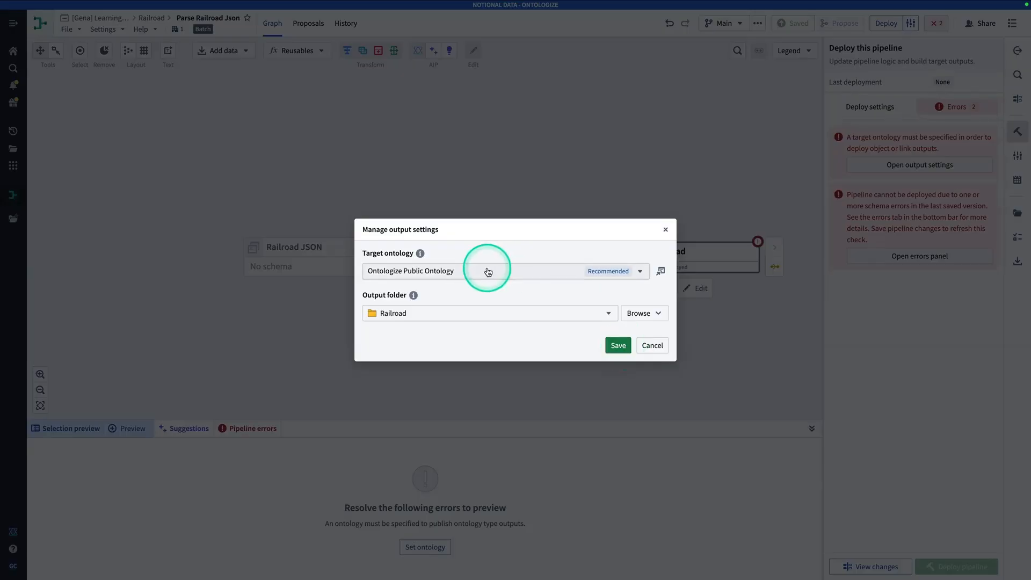
click(618, 345)
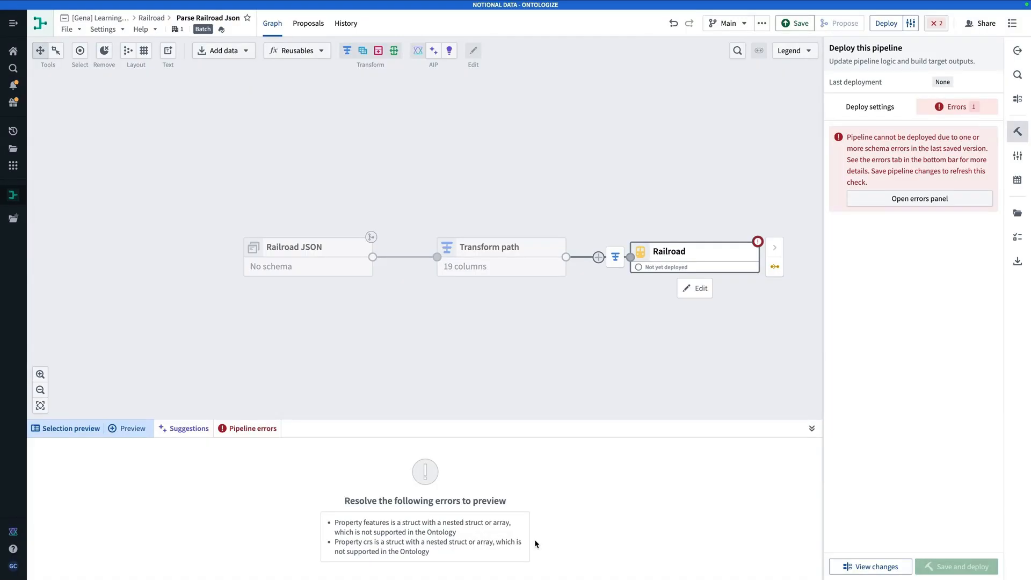
Reopen the Transform path node for editing and add a Drop columns transform at the end of it.
right_click(474, 250)
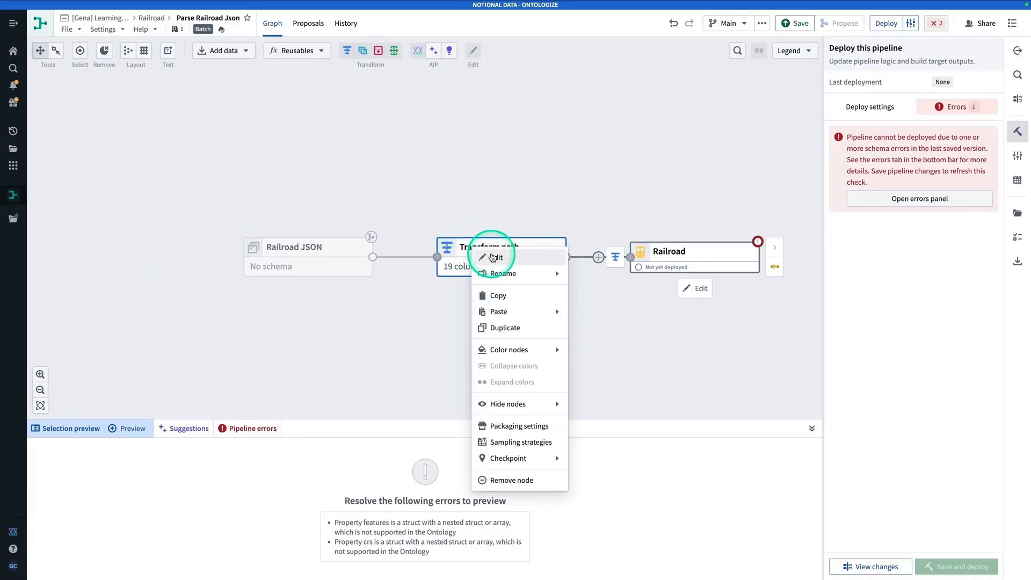
click(493, 258)
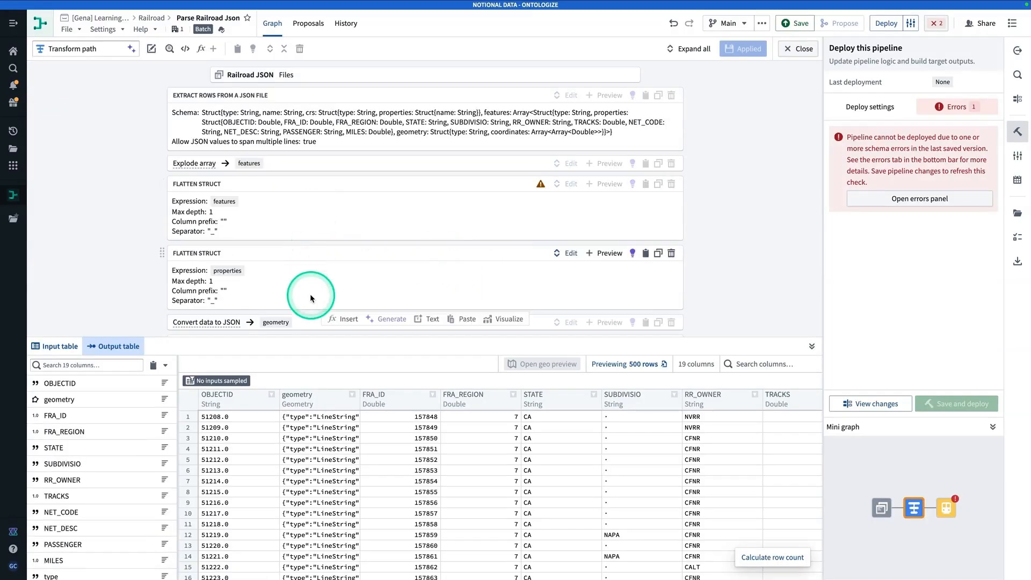
click(274, 280)
text(drop)
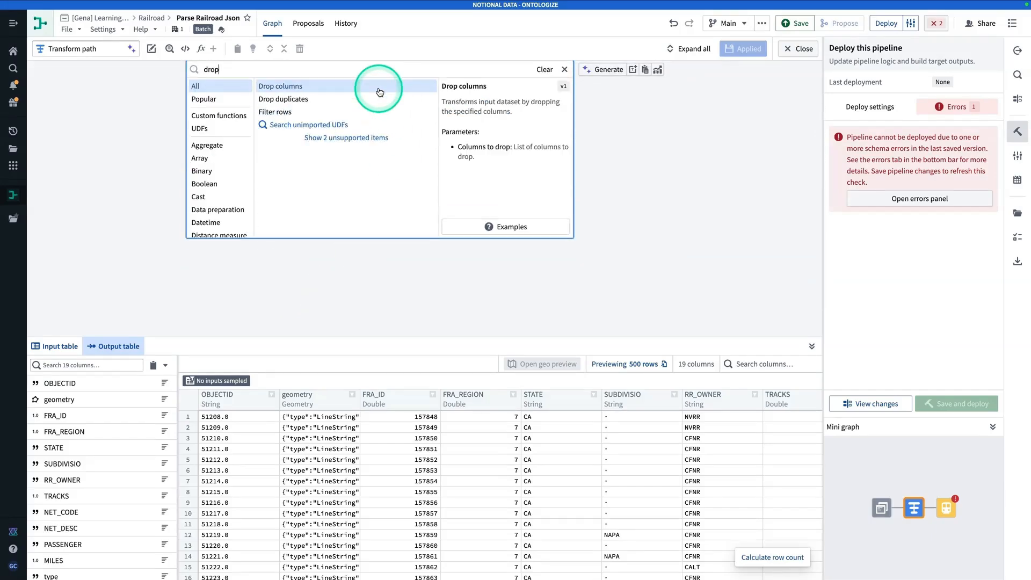
click(378, 89)
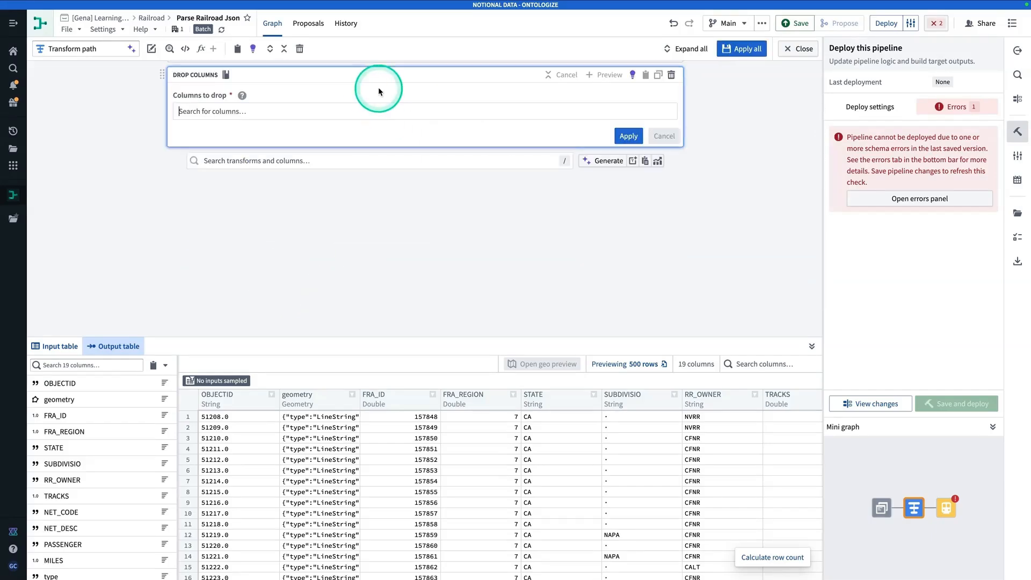
Choose the struct columns crs, features and properties as the columns to drop.
click(360, 117)
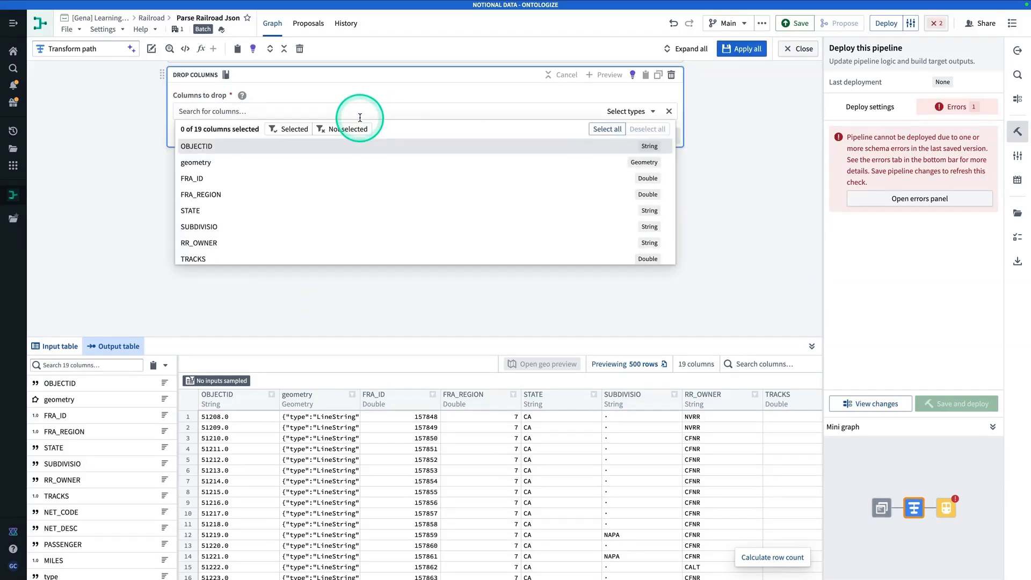
text(crs)
click(296, 146)
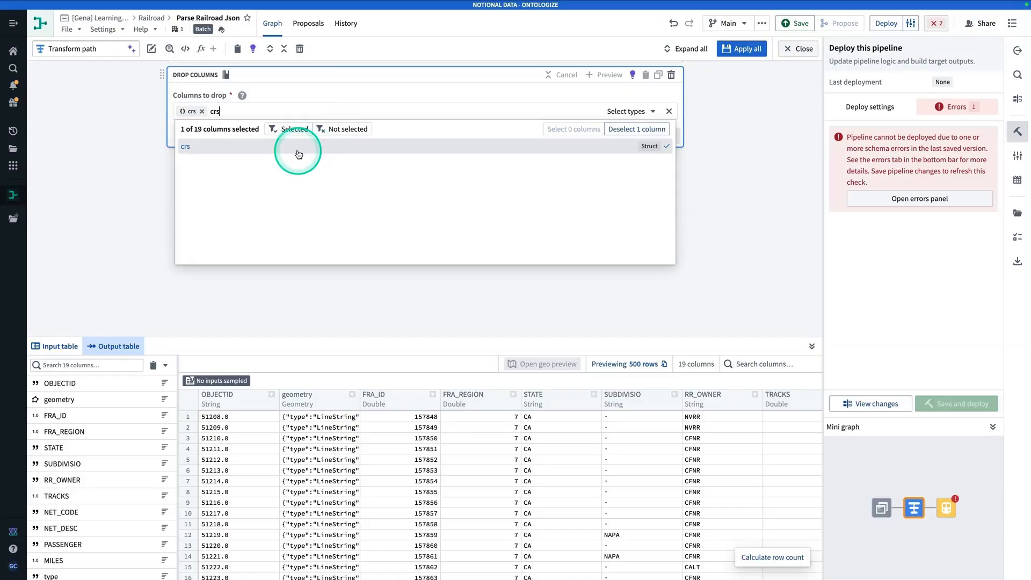
key(BackSpace)
key(BackSpace)
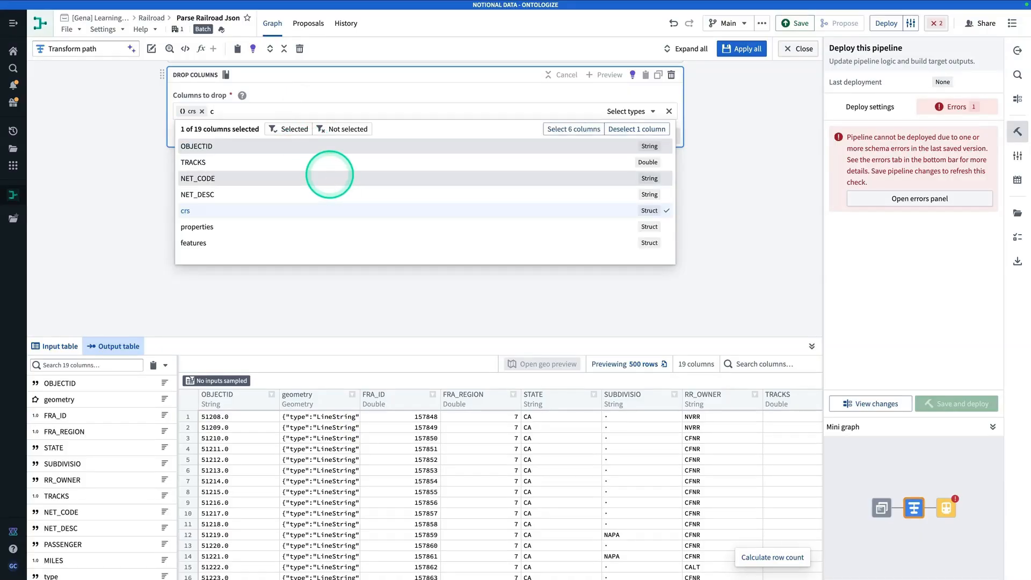
key(BackSpace)
scroll(333, 193, down, 3)
scroll(333, 193, down, 2)
click(330, 191)
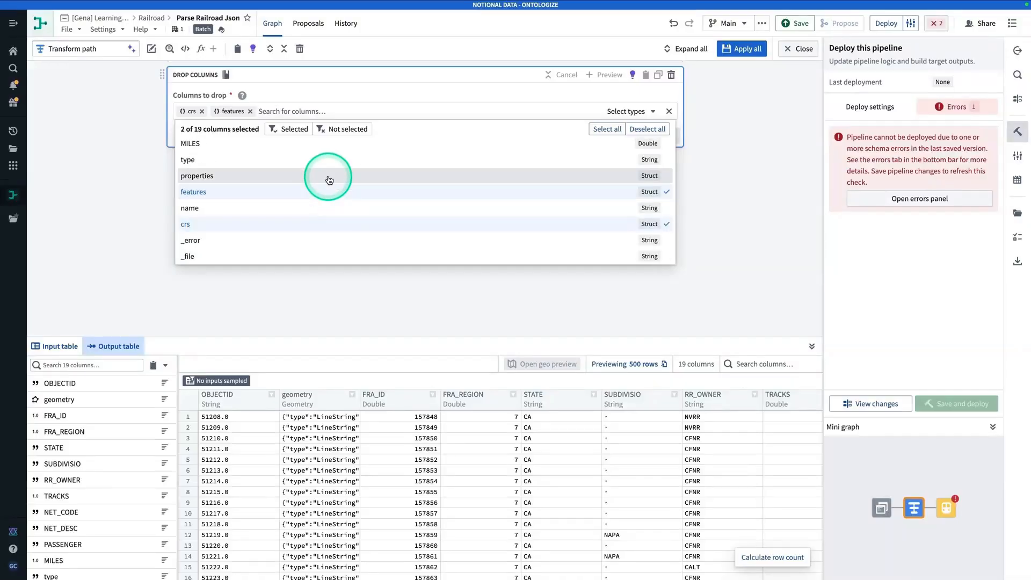
click(330, 177)
scroll(329, 180, up, 4)
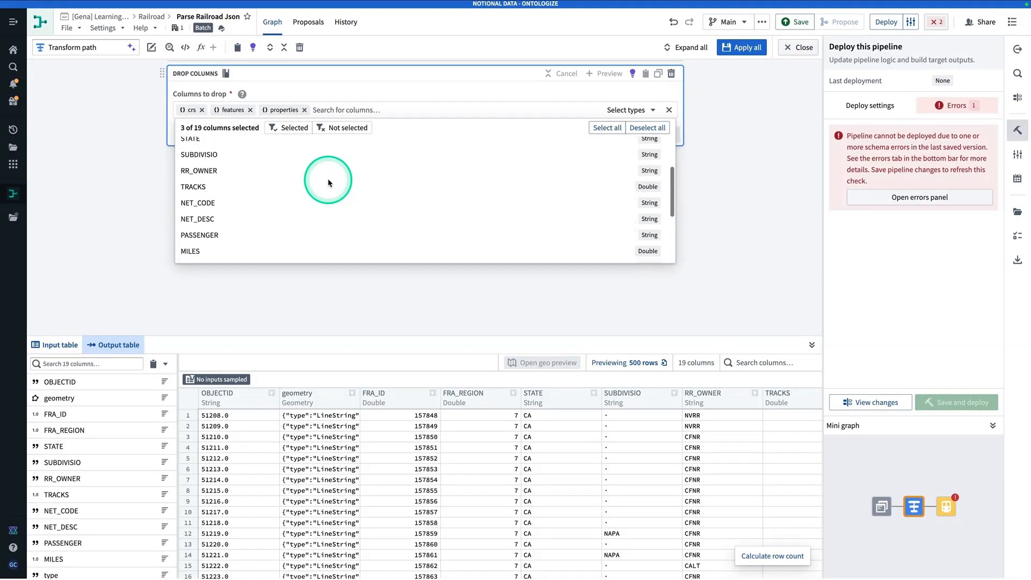
scroll(328, 181, up, 3)
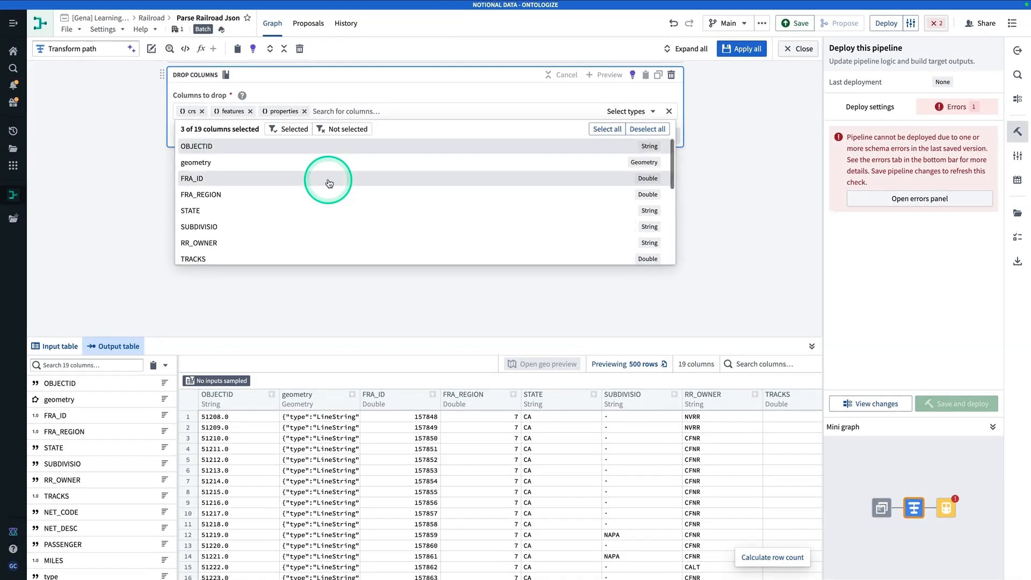
Apply the Drop columns transform and close the transform path editor.
click(778, 226)
click(743, 60)
click(794, 50)
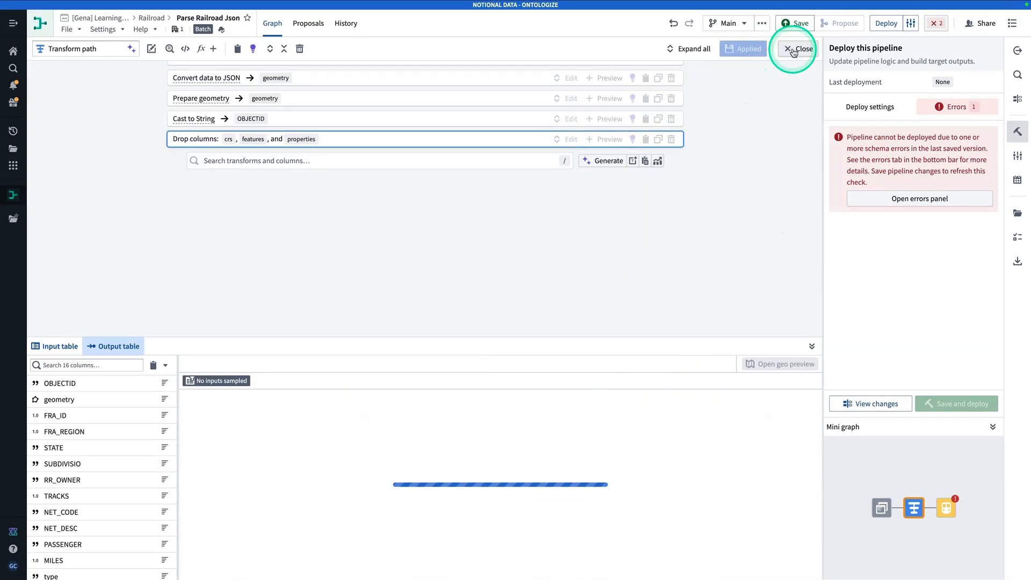
Edit the Railroad object type output and remove its Properties, Features and Crs properties.
click(716, 260)
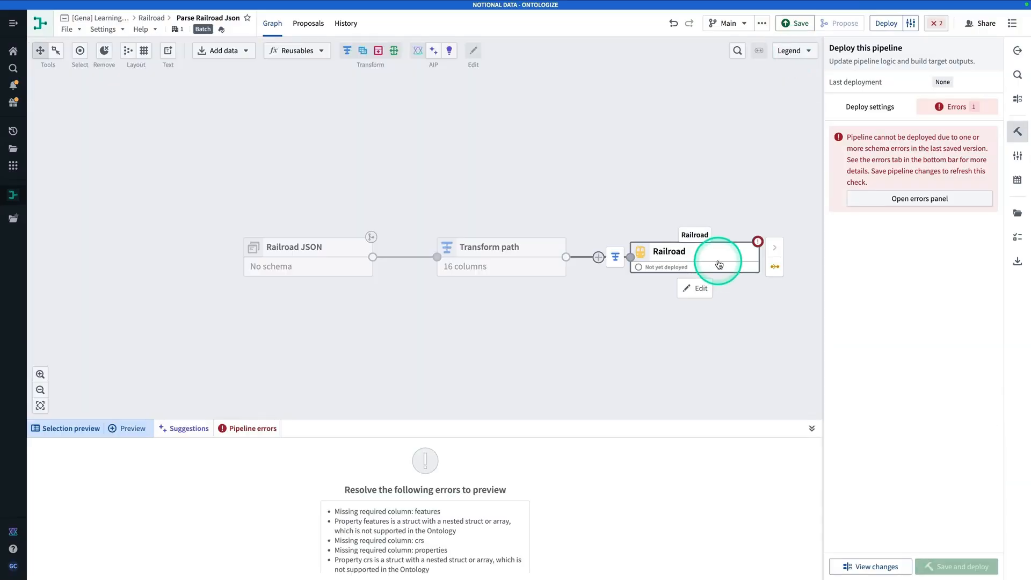
right_click(720, 264)
click(737, 272)
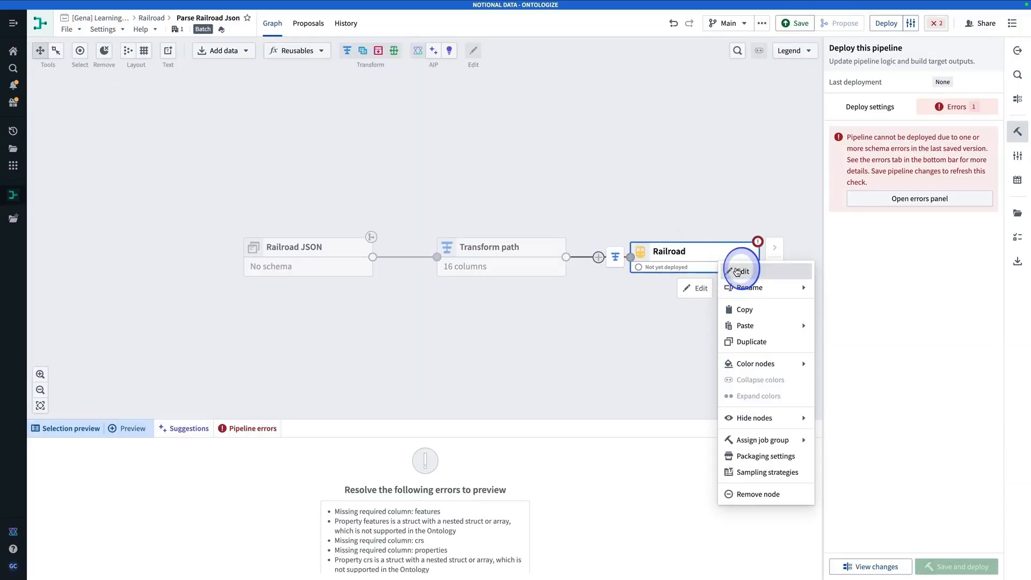
scroll(778, 383, down, 1)
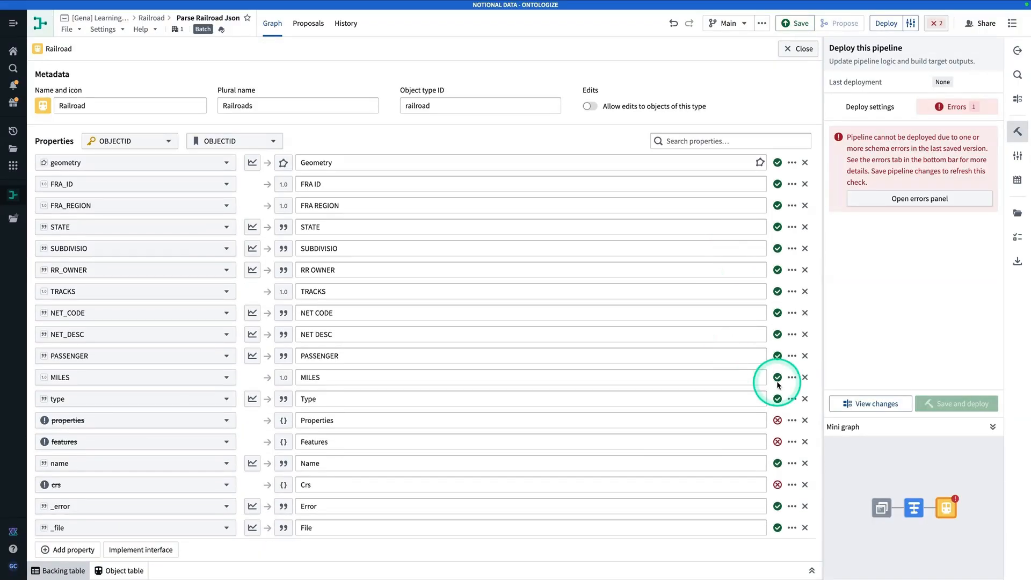
click(807, 425)
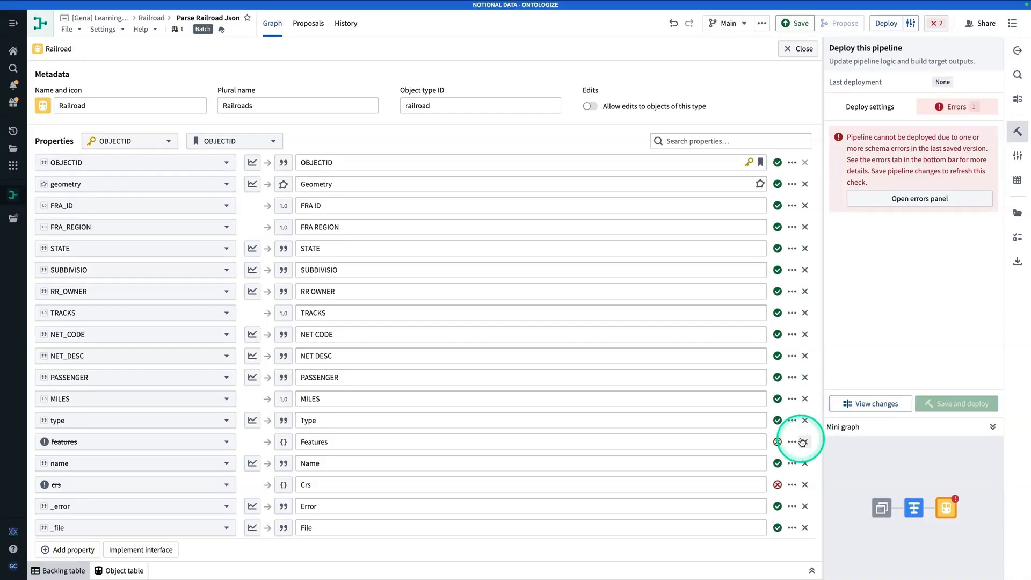
click(804, 441)
click(805, 467)
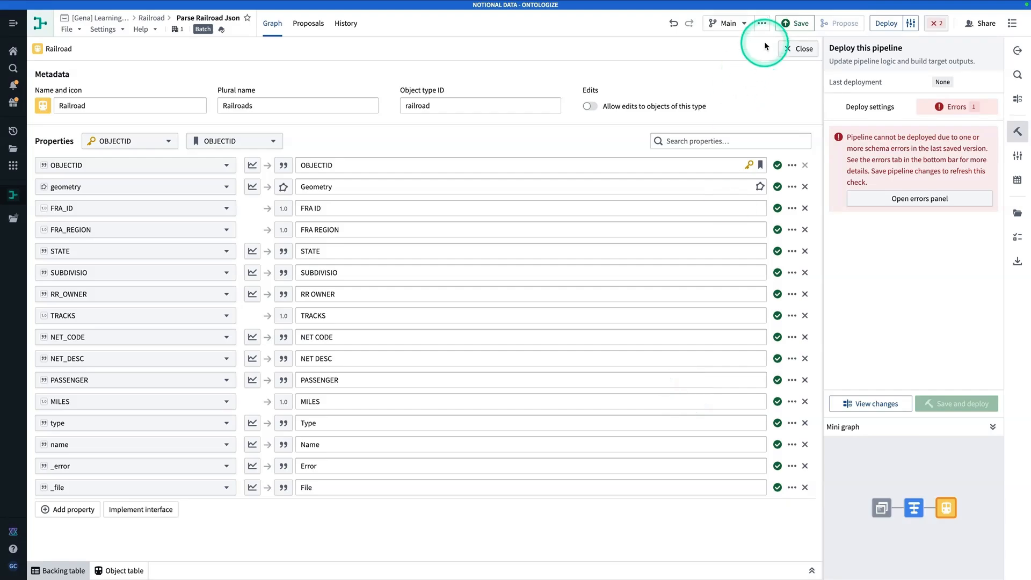
Save all pipeline changes and deploy the pipeline to build the Railroad output.
click(796, 23)
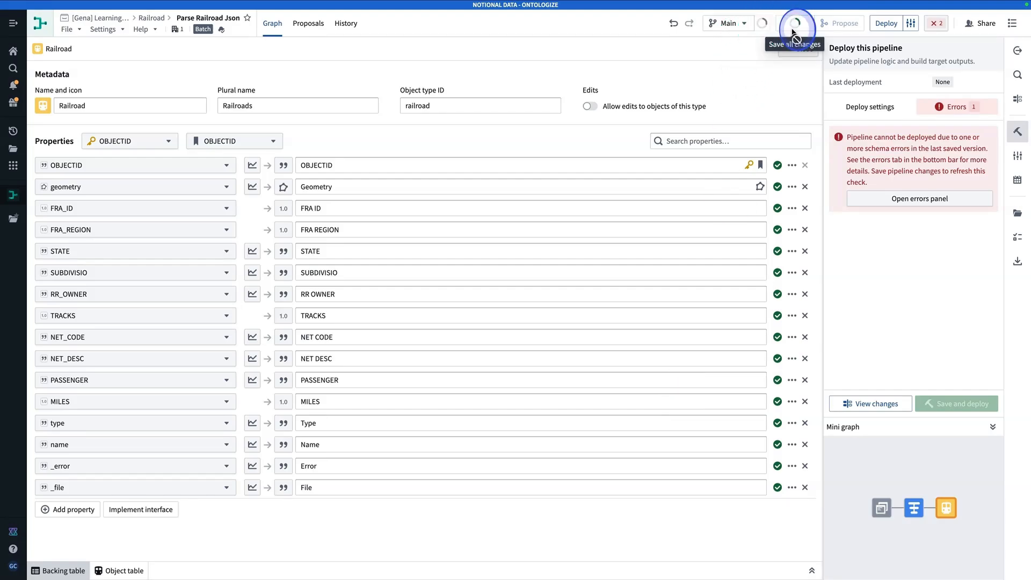
click(884, 24)
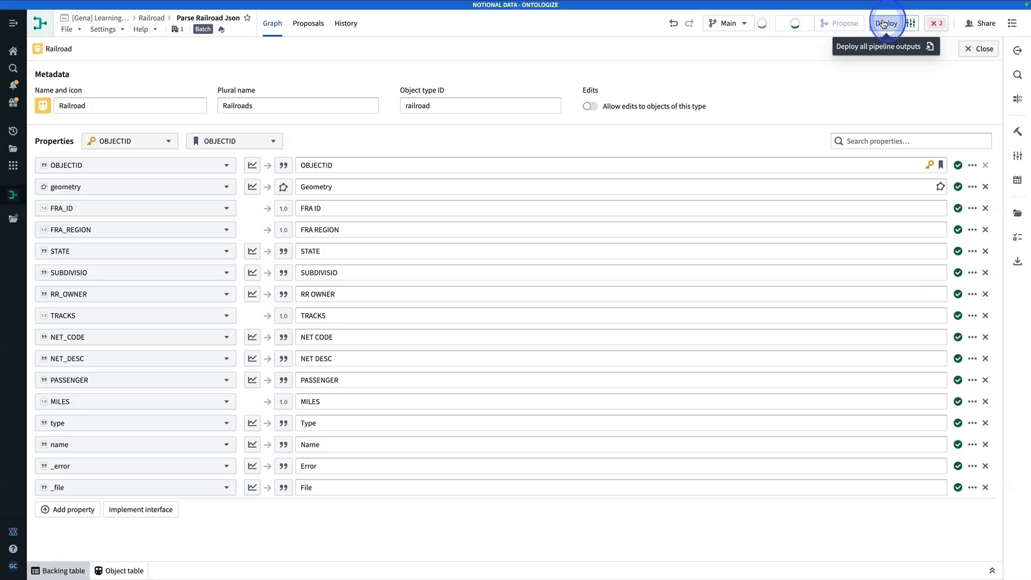
click(883, 24)
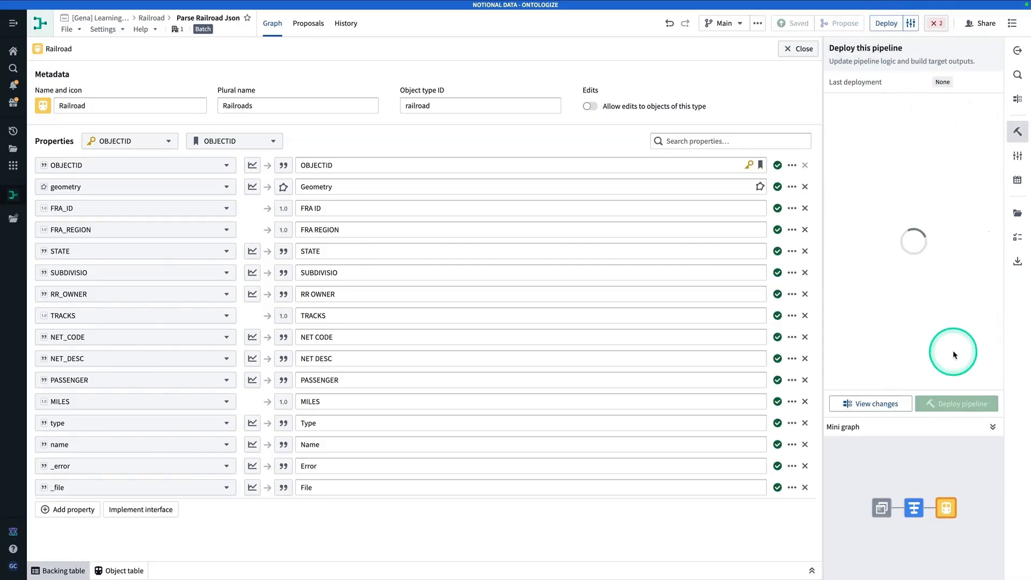
click(949, 407)
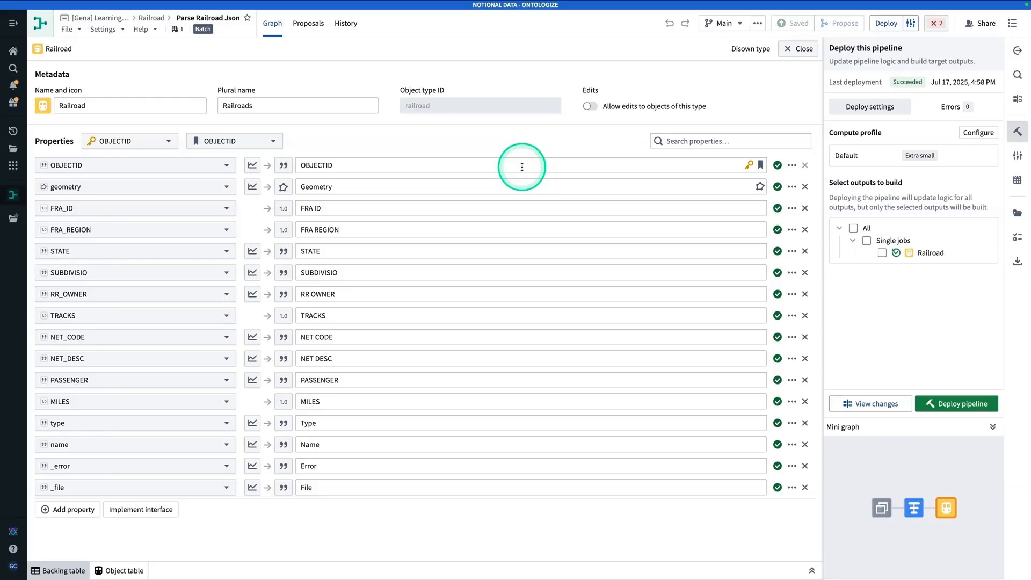
Close the object type editor and open the deployed Railroad object type in Ontology Manager.
click(803, 50)
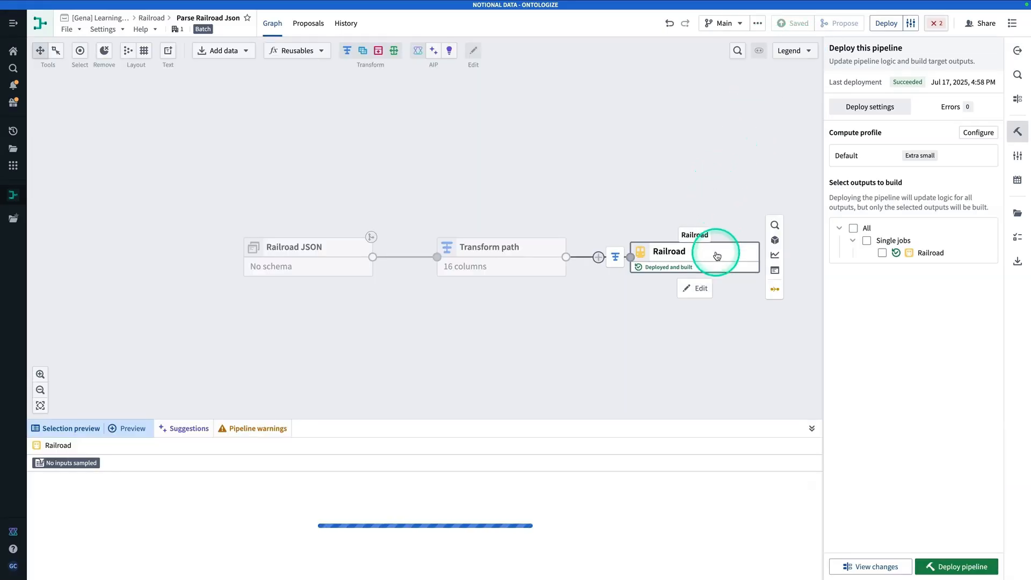
mouse_move(776, 245)
drag(717, 219, 585, 212)
click(614, 247)
mouse_move(664, 231)
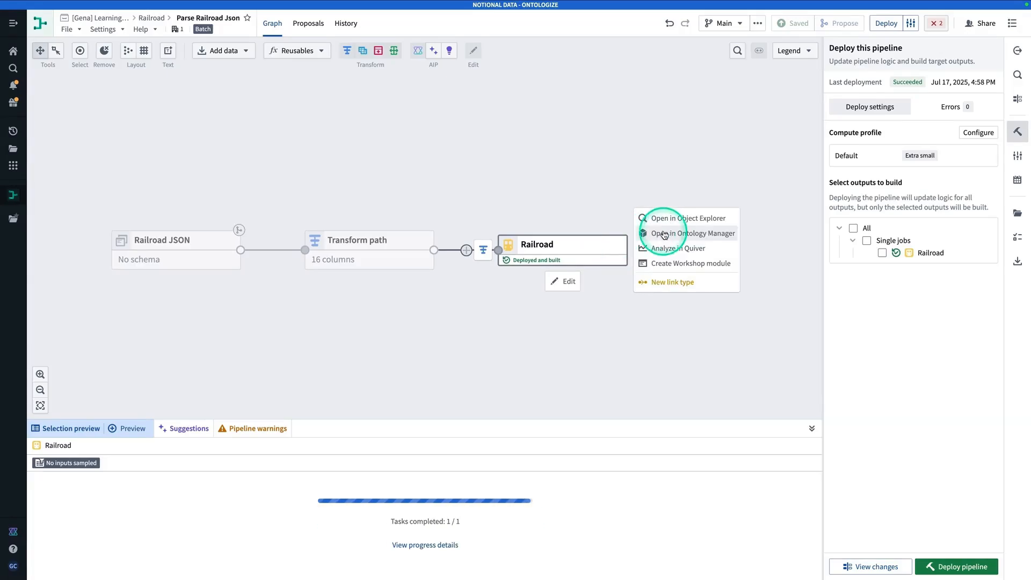
click(669, 235)
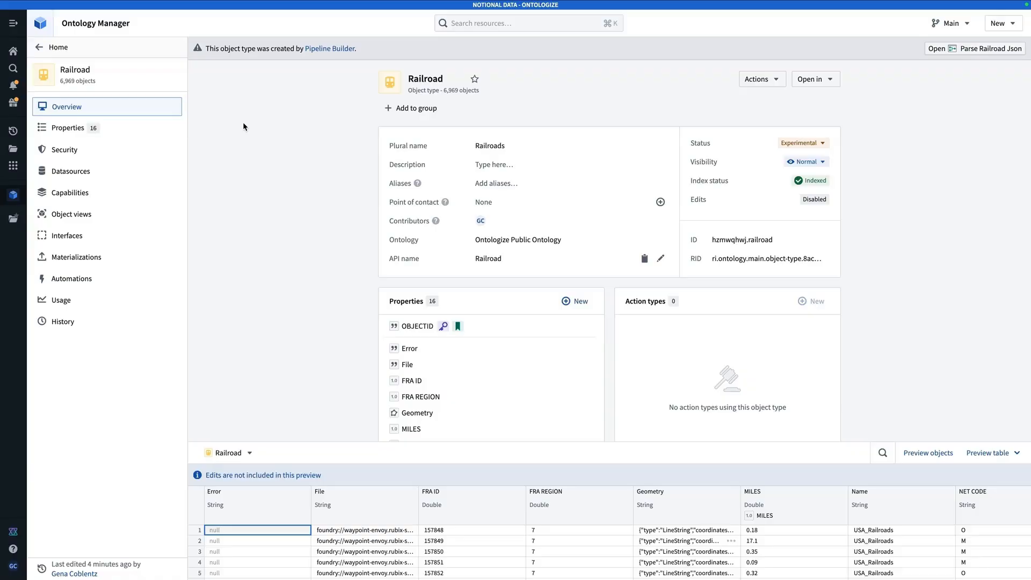
Search the platform for "map" and switch to the Map app with a new map.
key(super+j)
text(map)
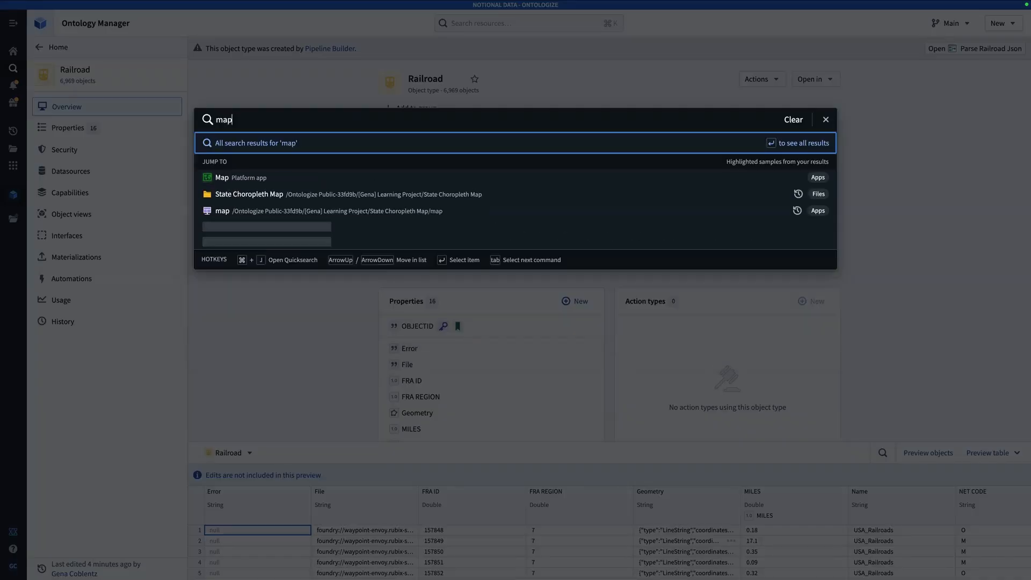
click(271, 185)
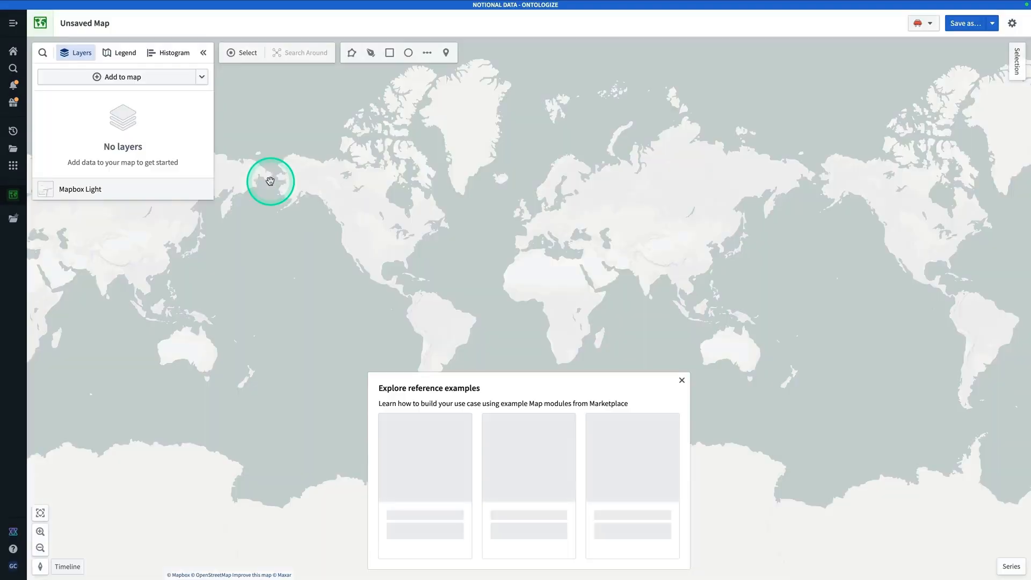
Add all objects of the Railroad object type to the map and view the rail lines across California.
click(129, 80)
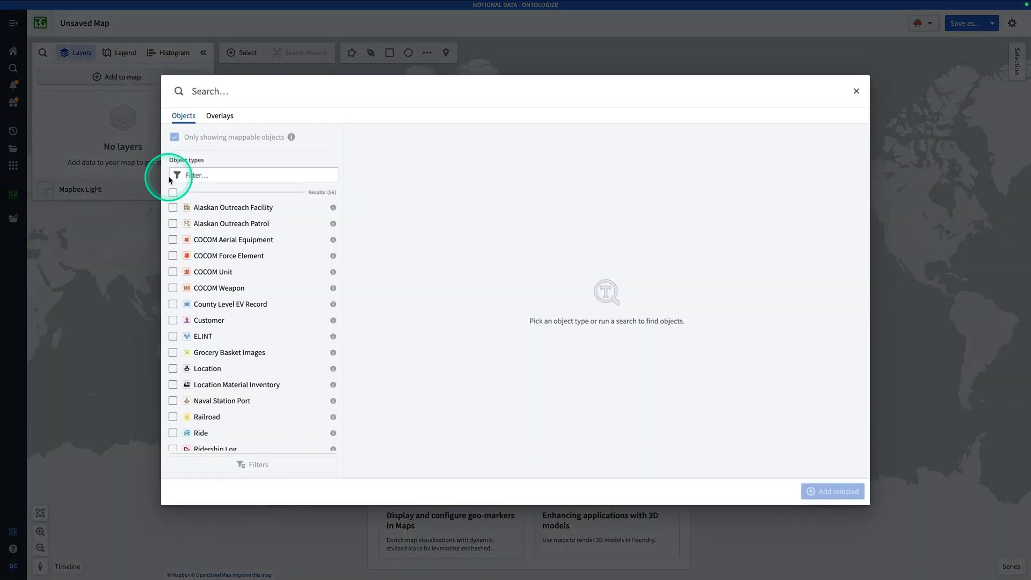
click(241, 172)
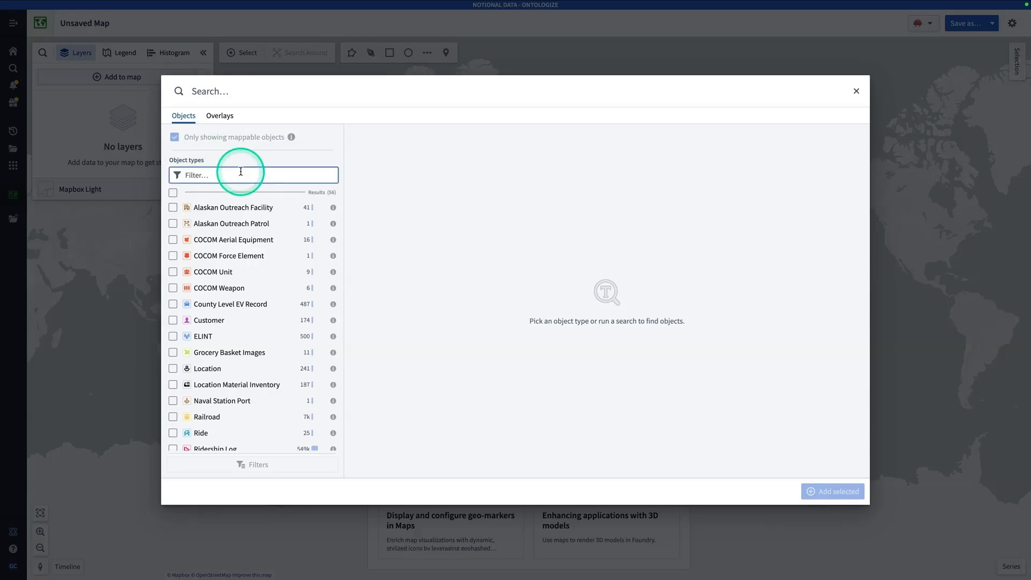
text(railroad)
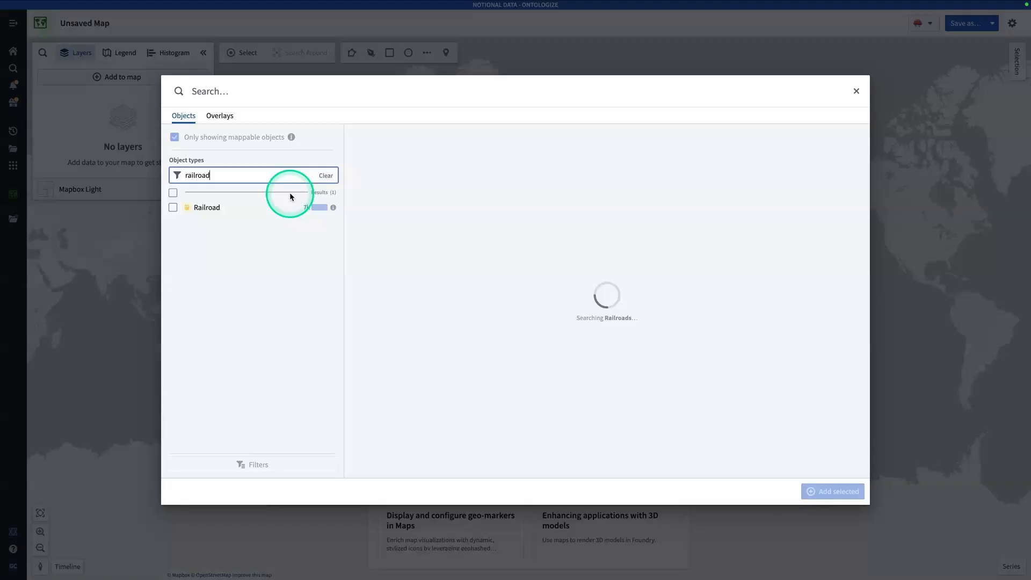
click(173, 207)
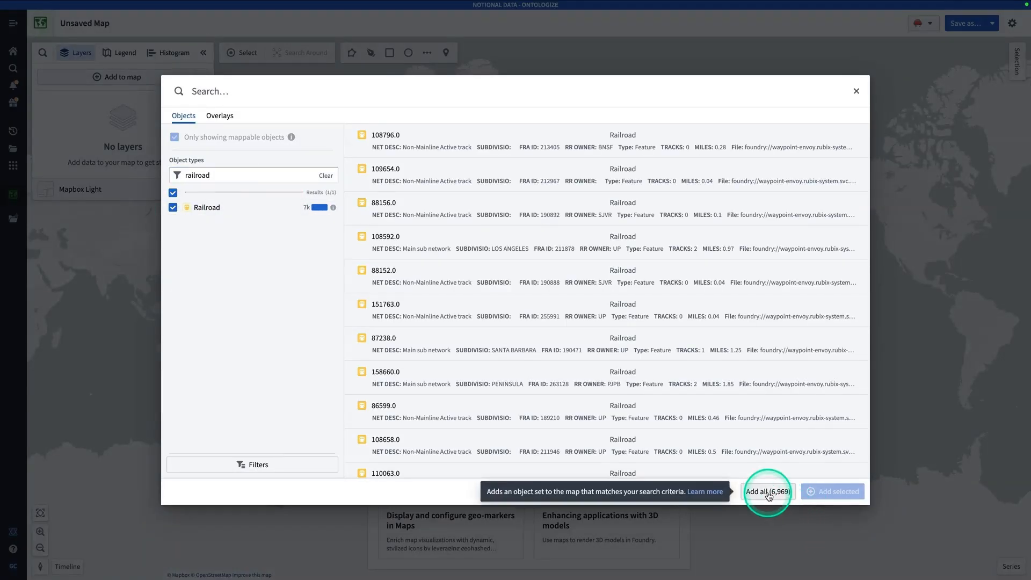
click(769, 492)
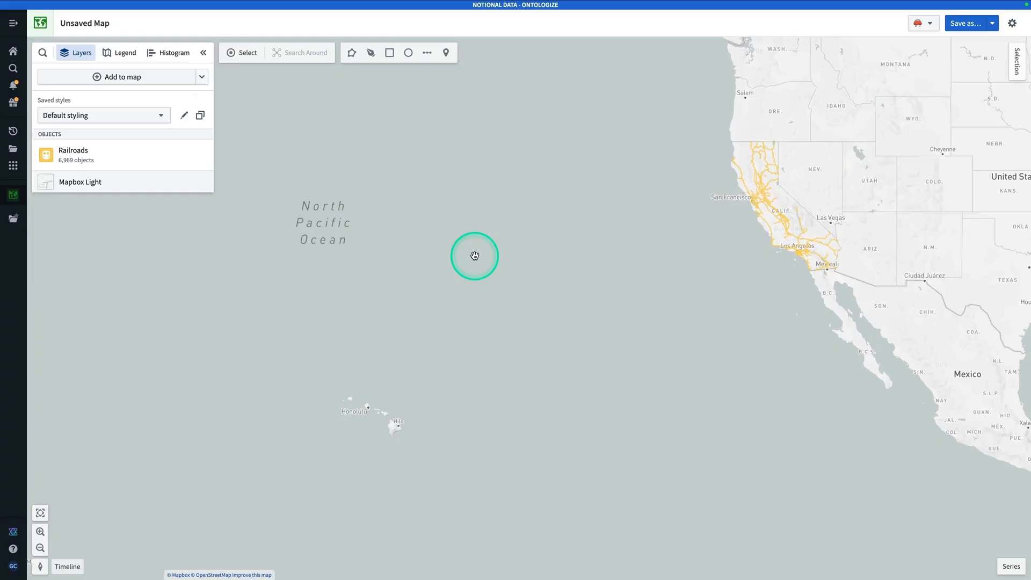
scroll(557, 241, up, 5)
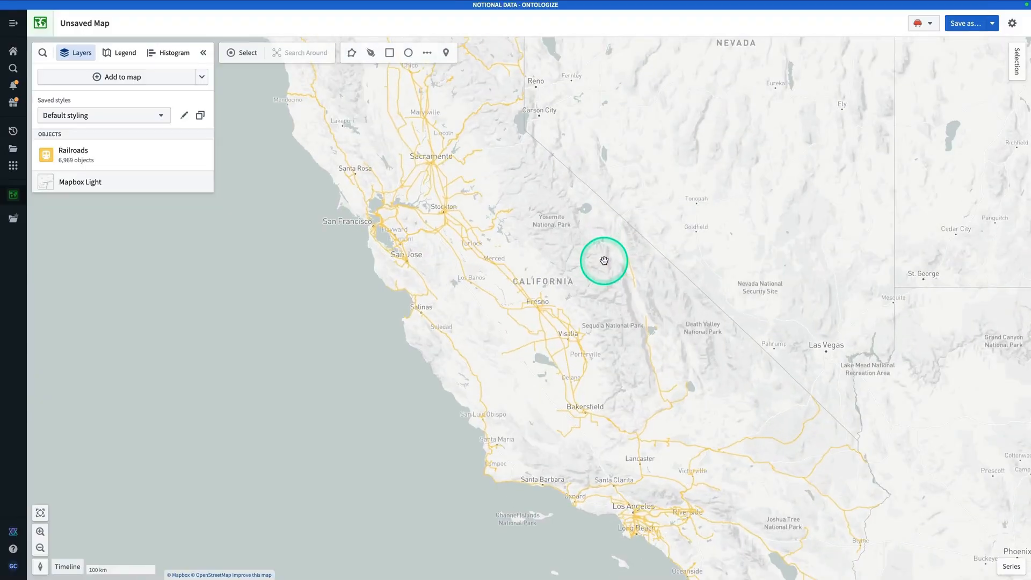
Open the style settings of the Railroads layer on the map.
scroll(521, 214, down, 2)
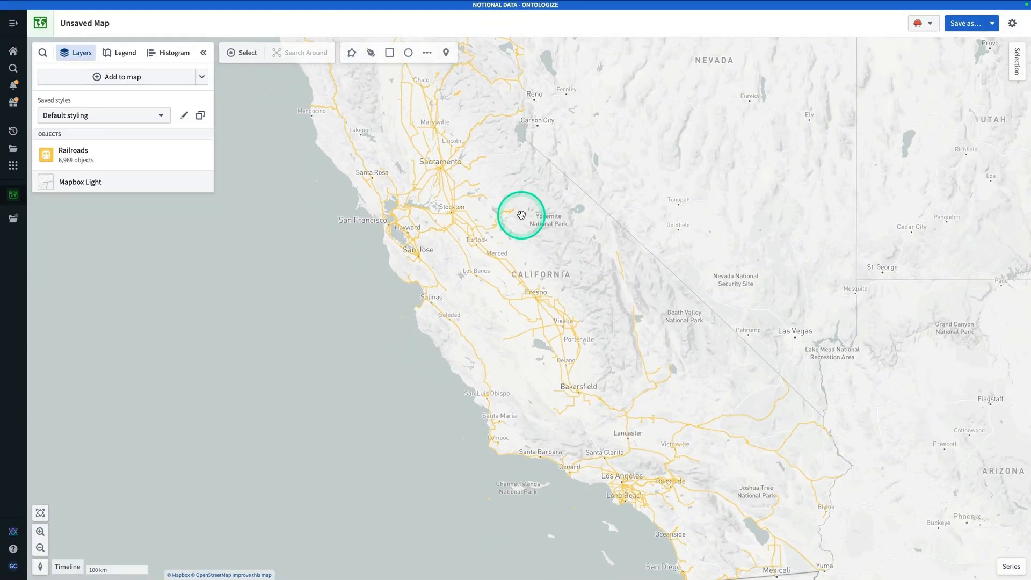
scroll(521, 215, down, 2)
drag(516, 226, 511, 310)
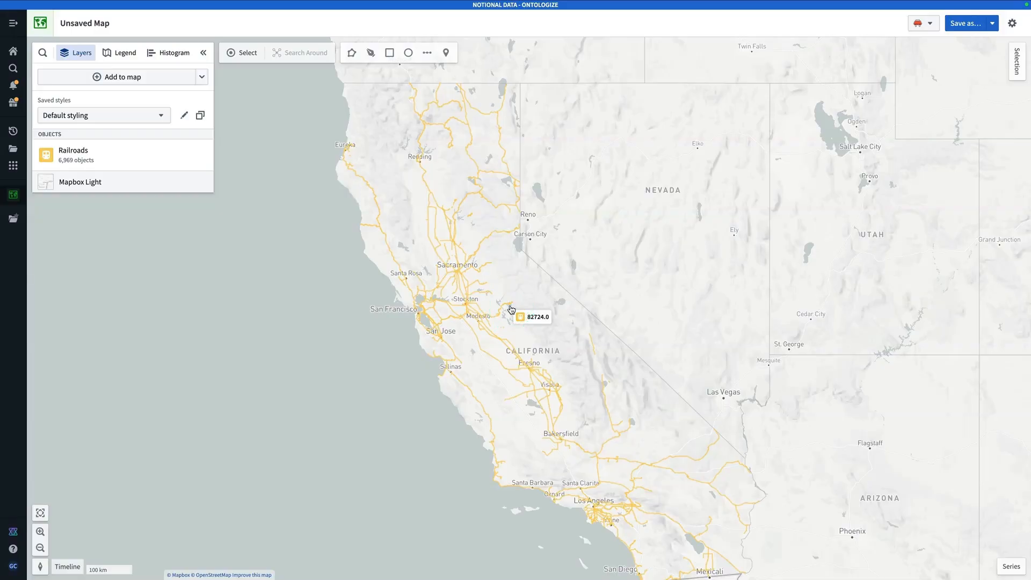
click(137, 155)
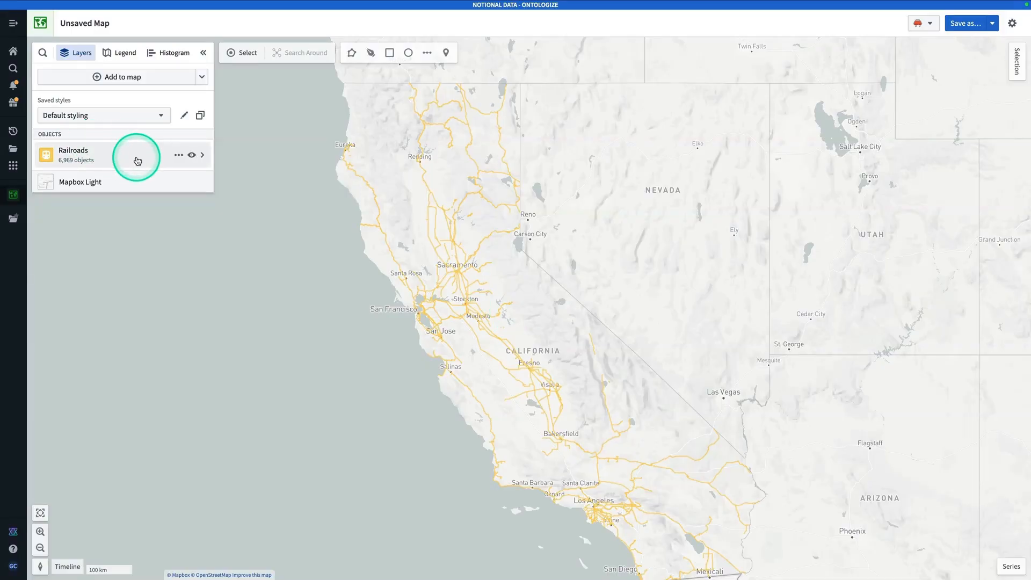
click(138, 159)
click(88, 106)
click(48, 105)
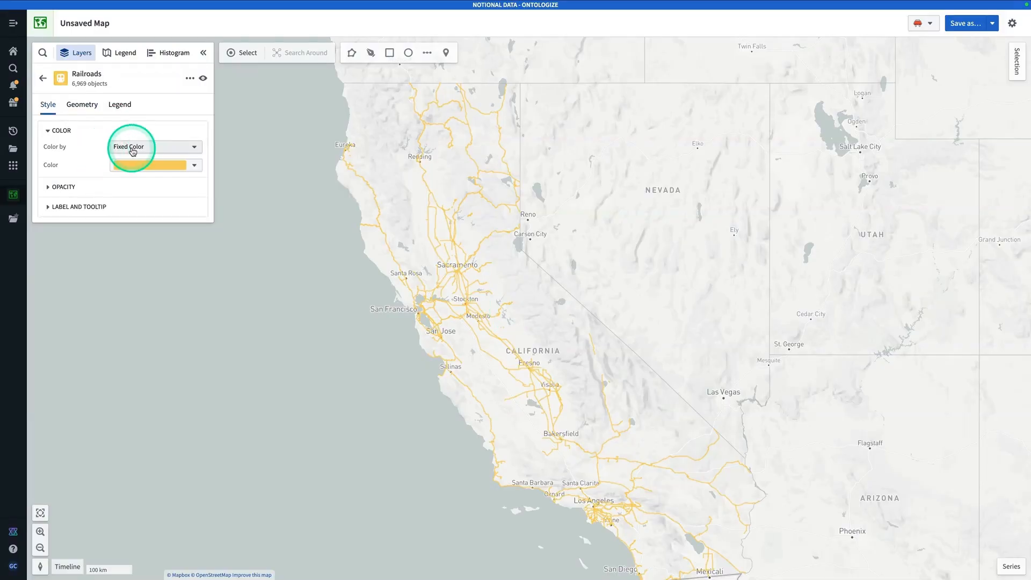
Color the Railroads layer by property, using the RR OWNER property.
click(141, 148)
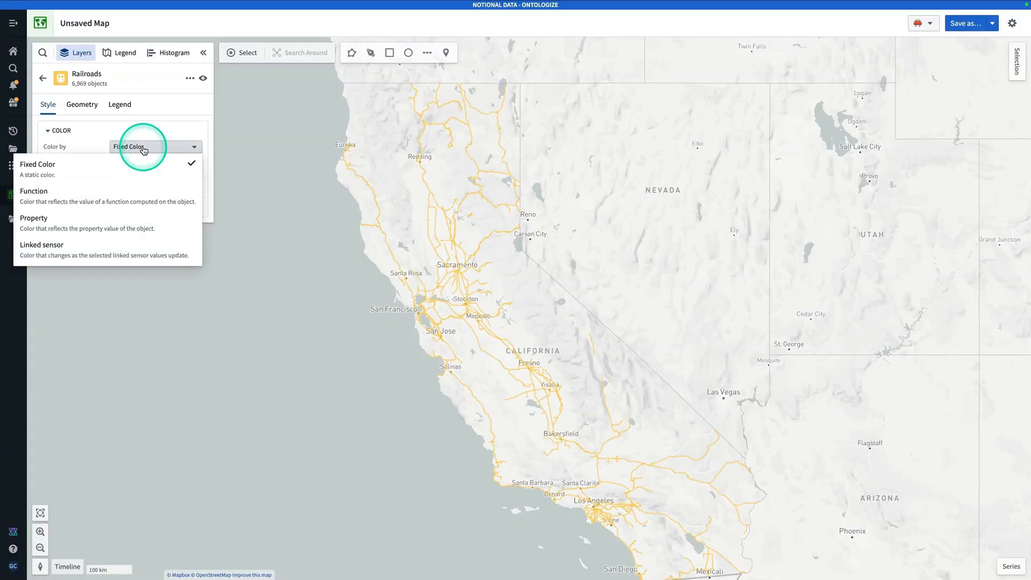
click(129, 222)
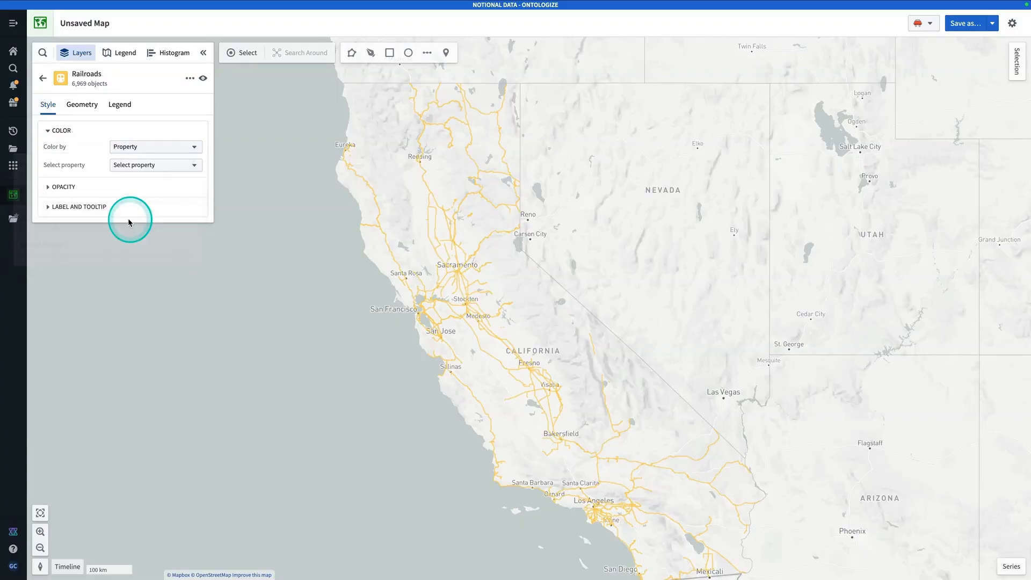
click(143, 166)
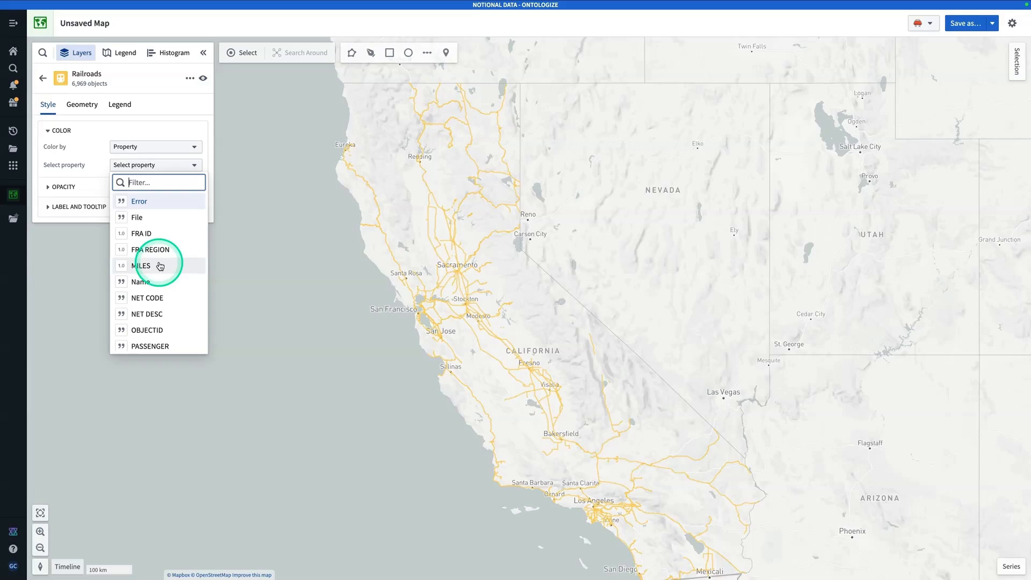
scroll(160, 266, down, 3)
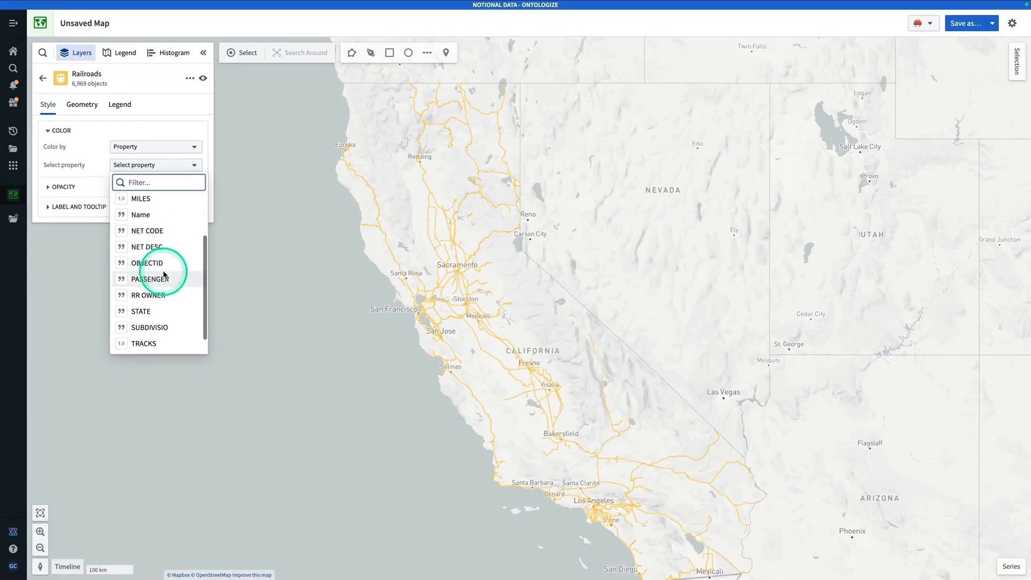
click(156, 295)
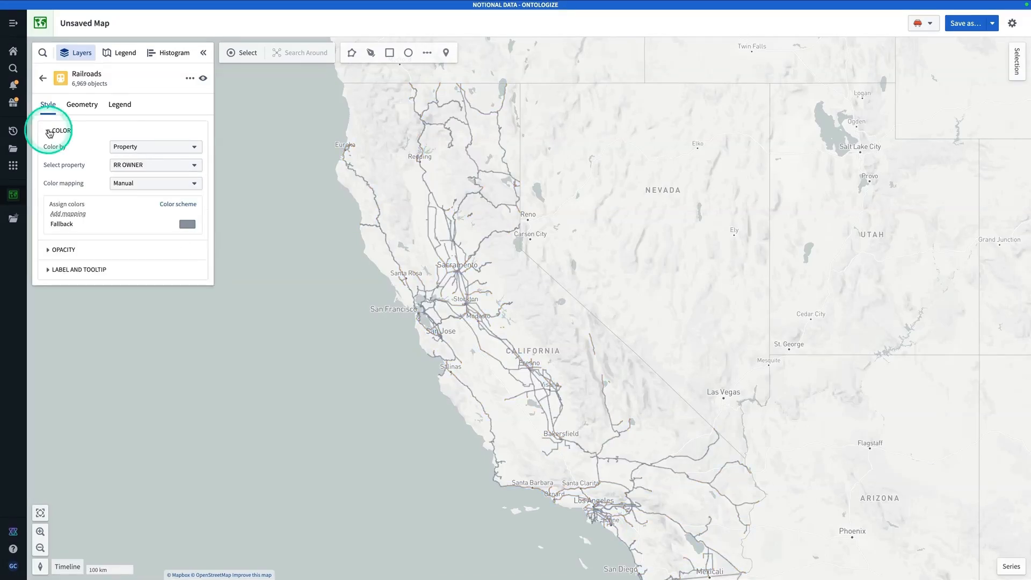
Set the color mapping for RR OWNER to Automatic and view the colored rail lines across California.
click(142, 185)
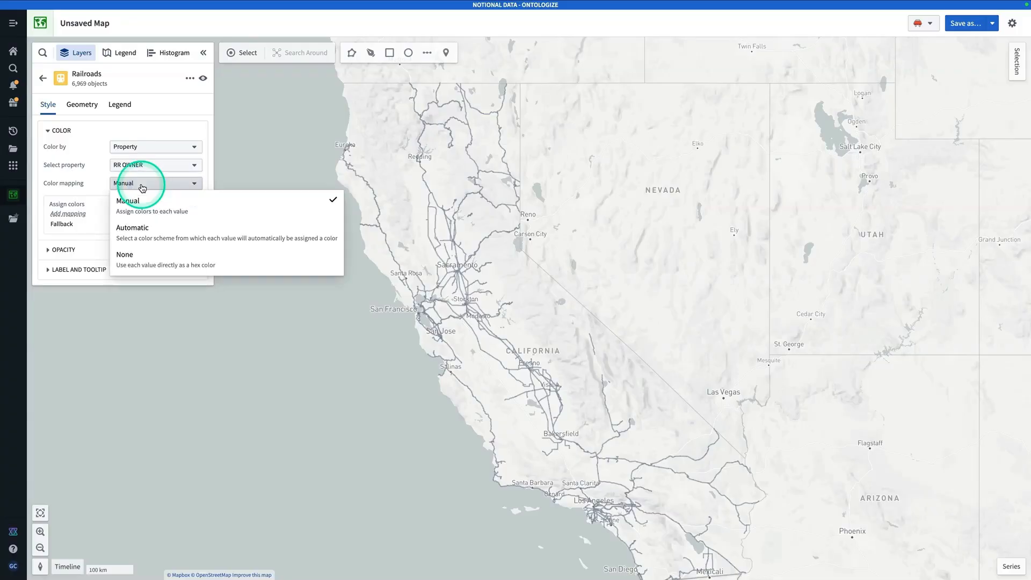
click(176, 243)
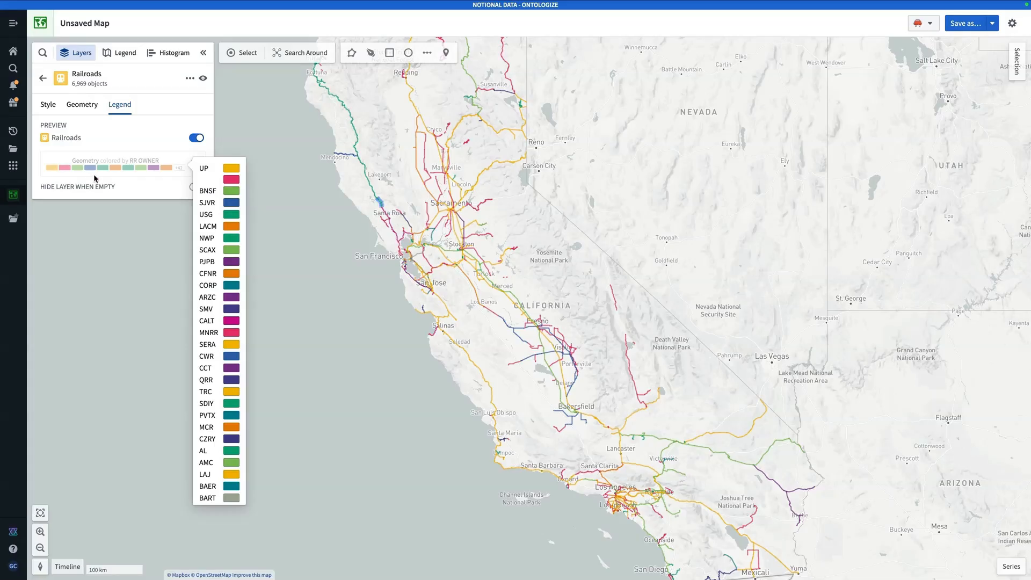
scroll(271, 253, down, 1)
drag(272, 253, 269, 316)
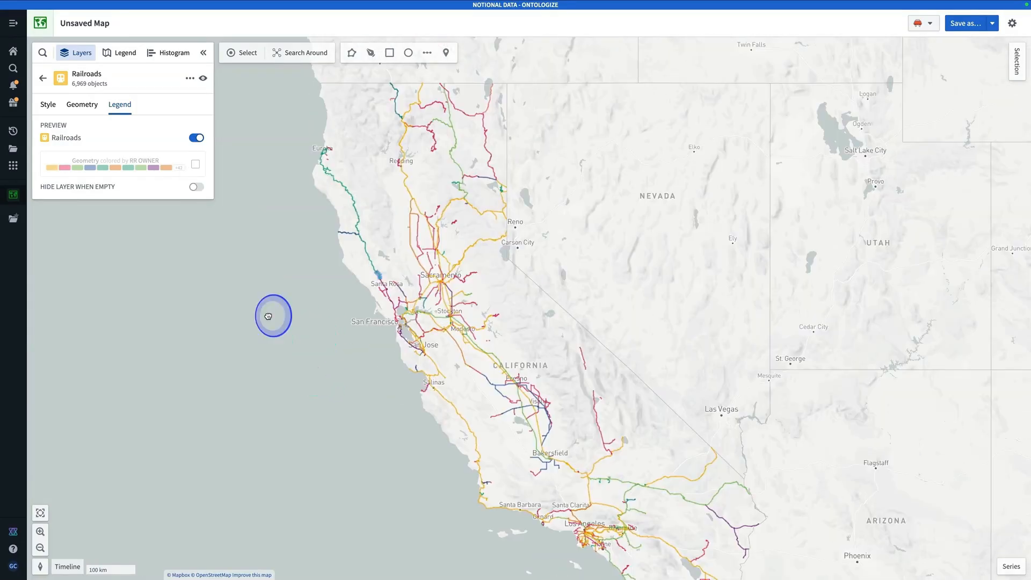